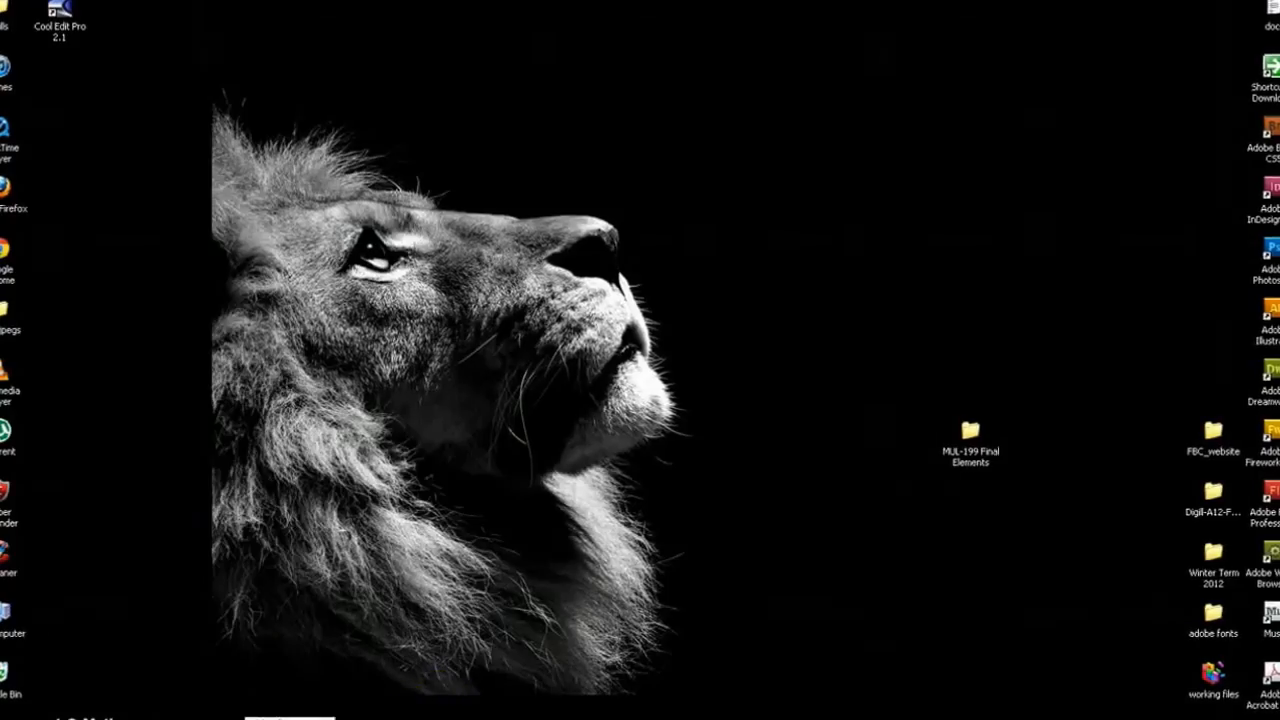
Switch to Illustrator and start a new document named SOLO, keeping the advanced settings expanded.
click(45, 717)
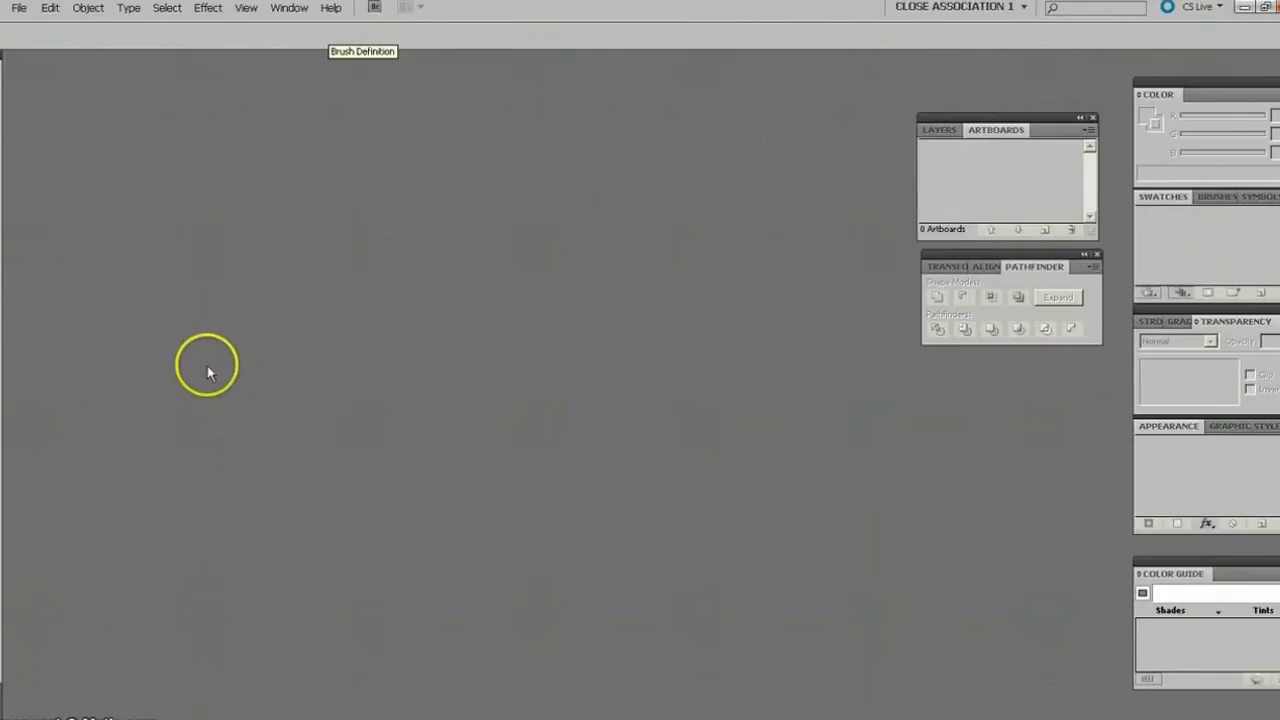
click(17, 10)
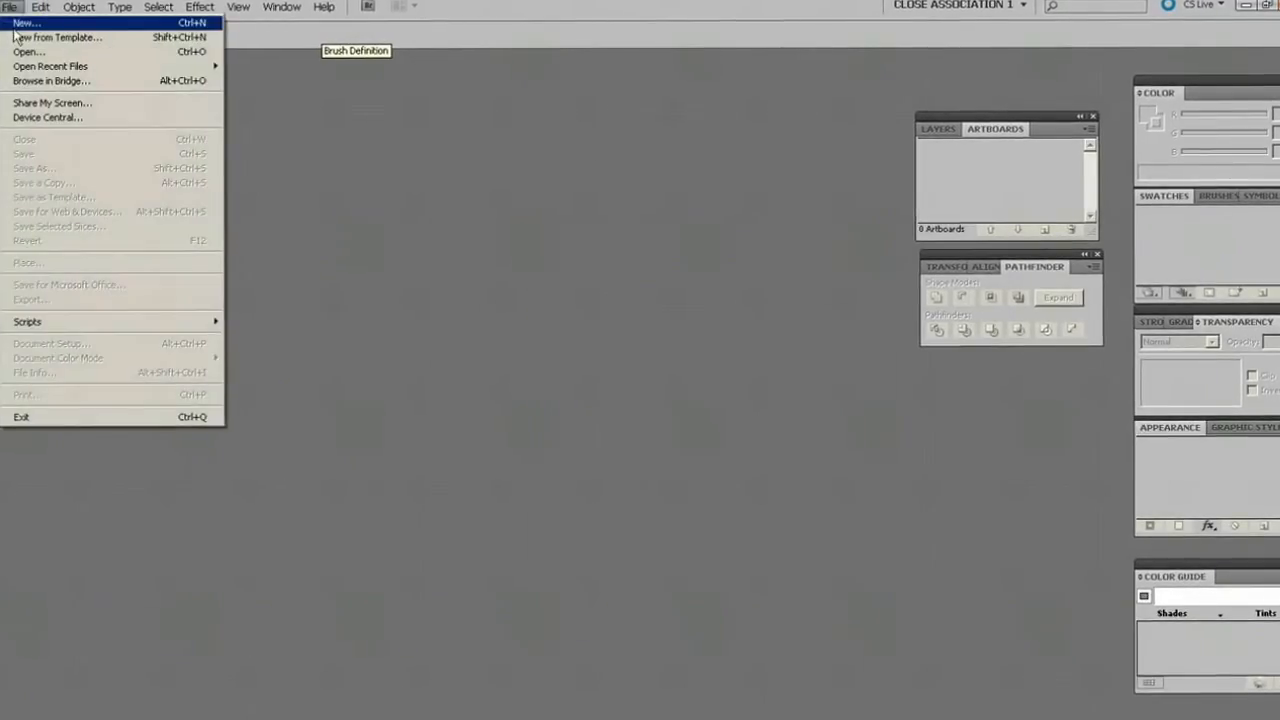
click(18, 27)
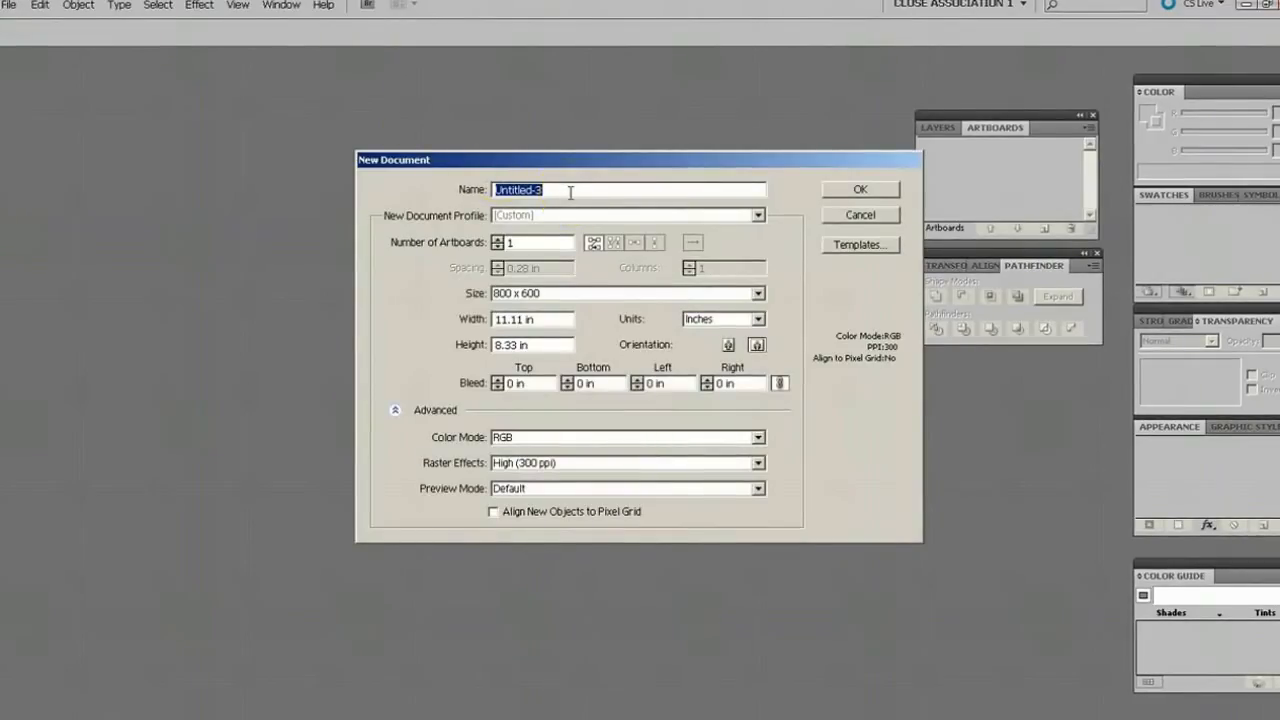
text(SOLO)
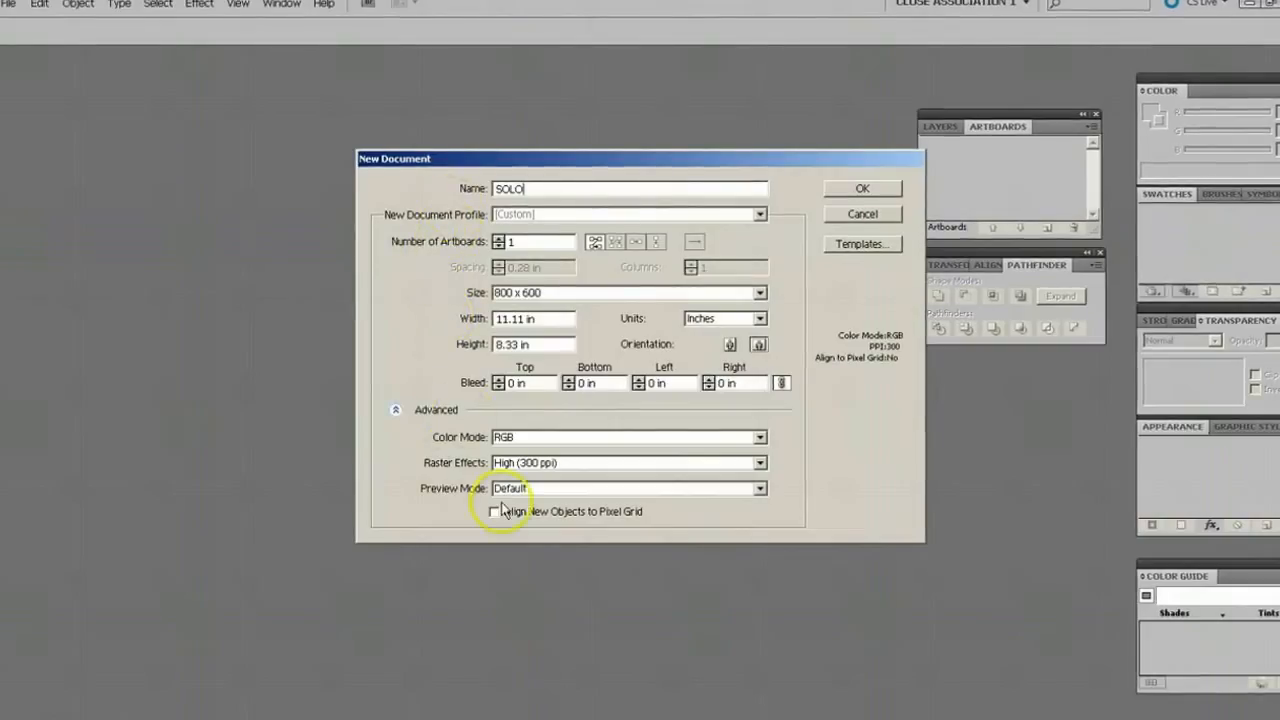
click(396, 414)
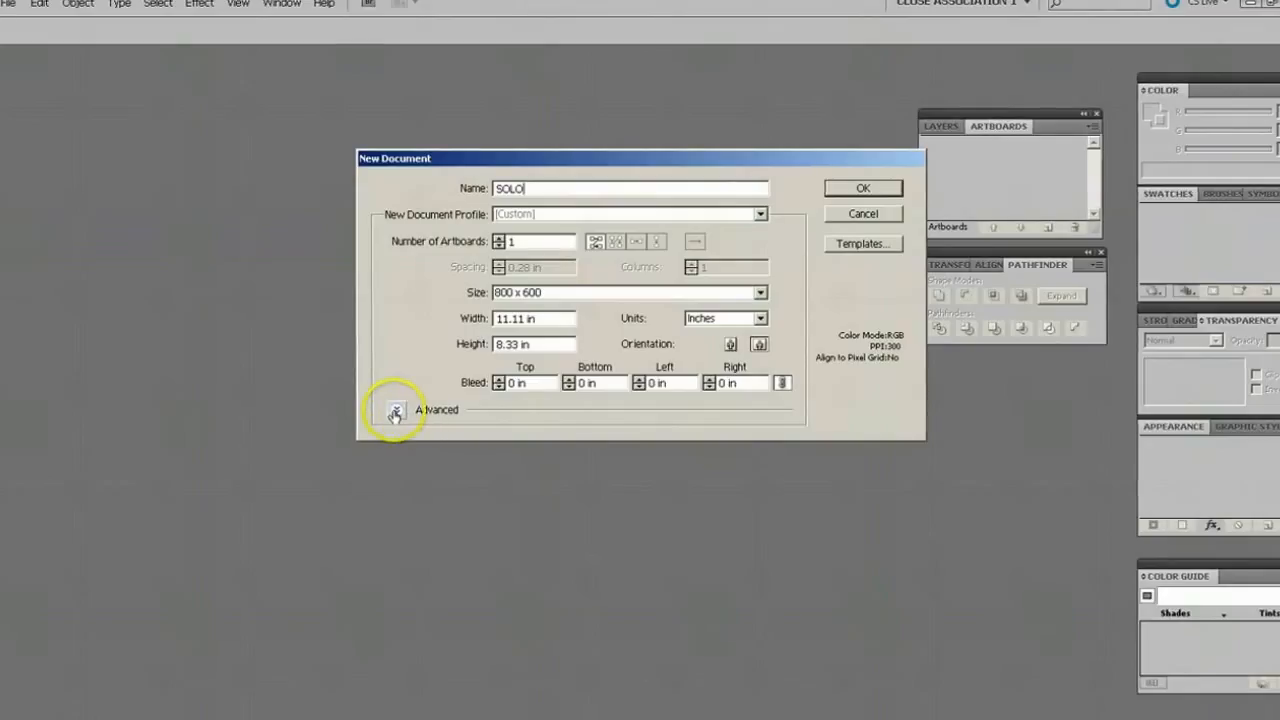
click(396, 412)
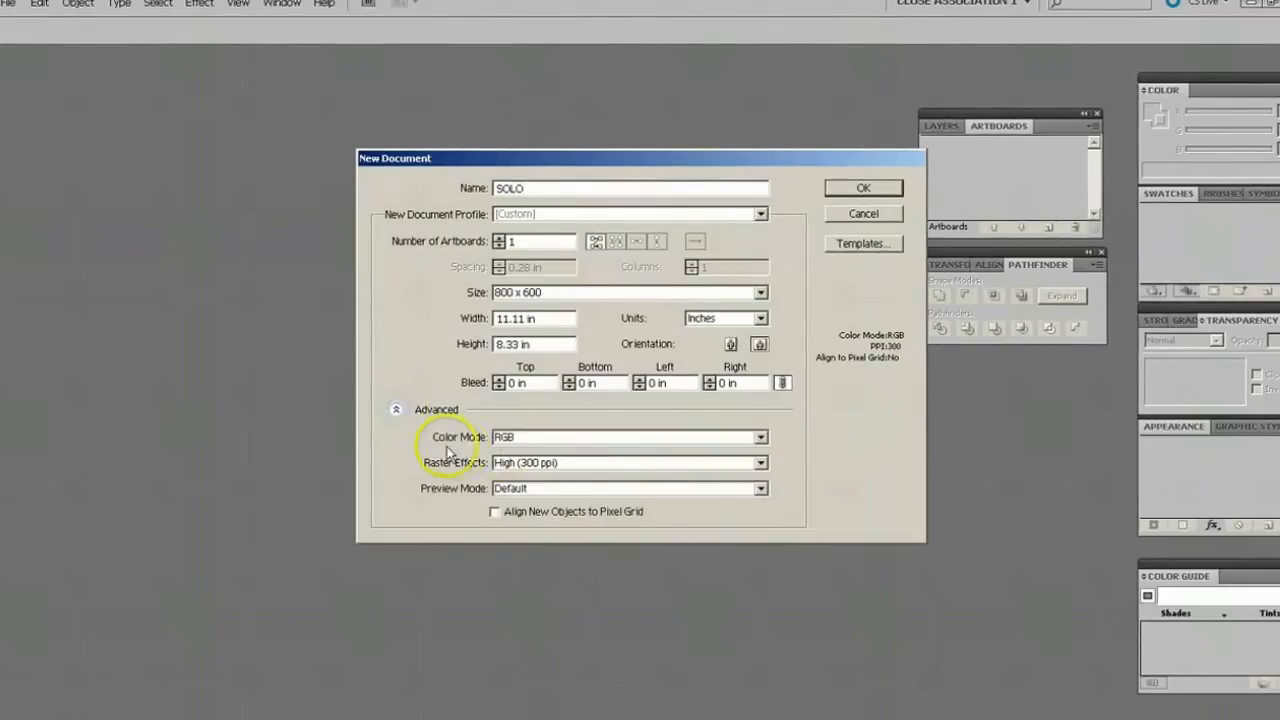
Base the new document on the Basic RGB profile, with units in inches and landscape orientation.
click(761, 215)
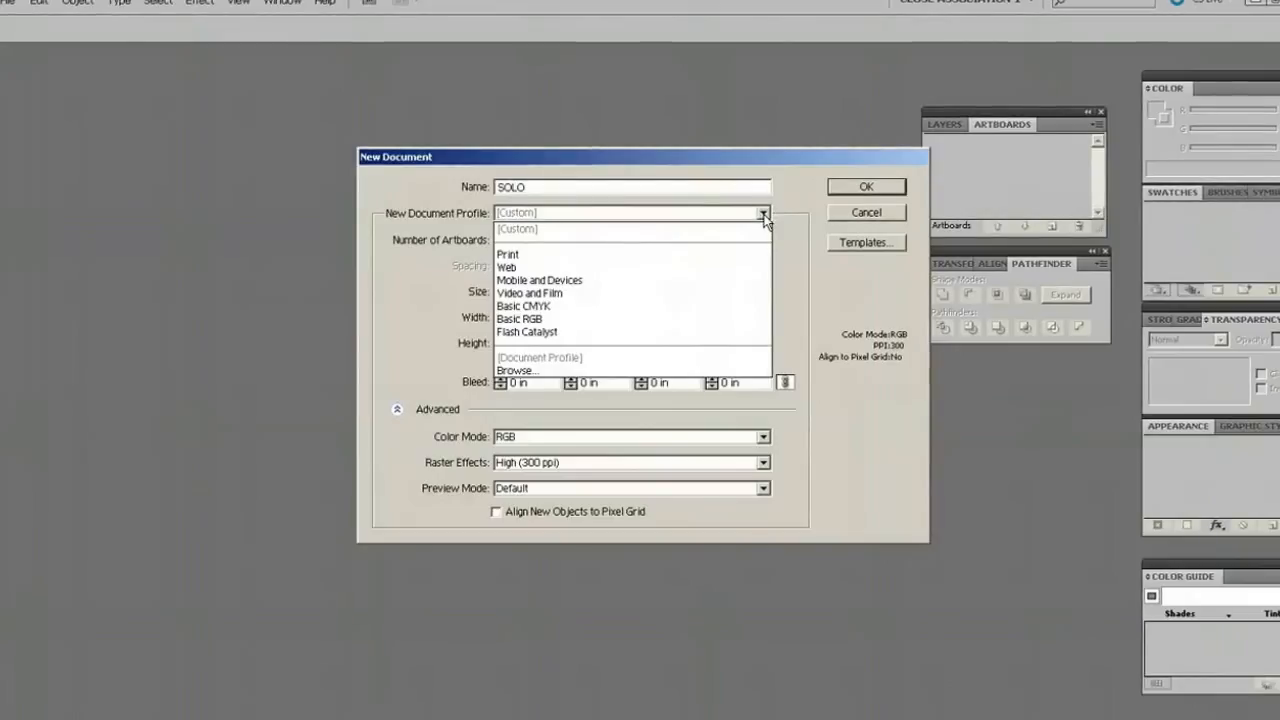
drag(762, 219, 677, 322)
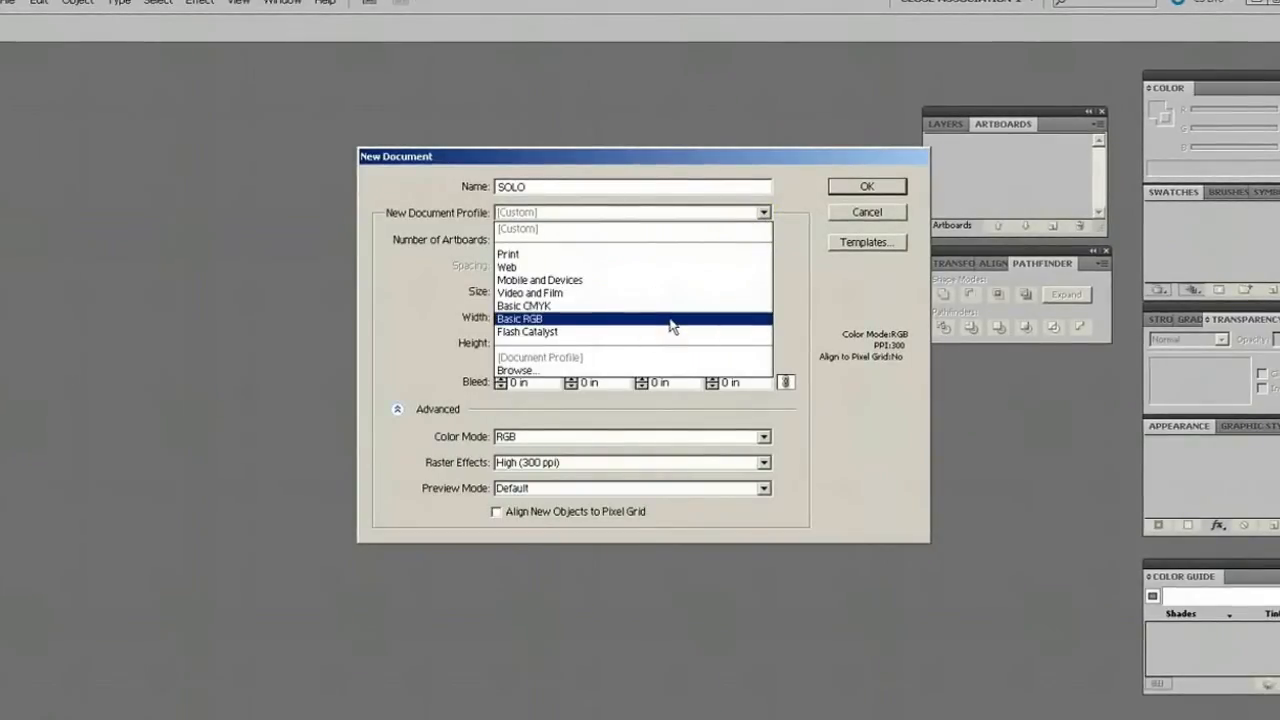
click(664, 323)
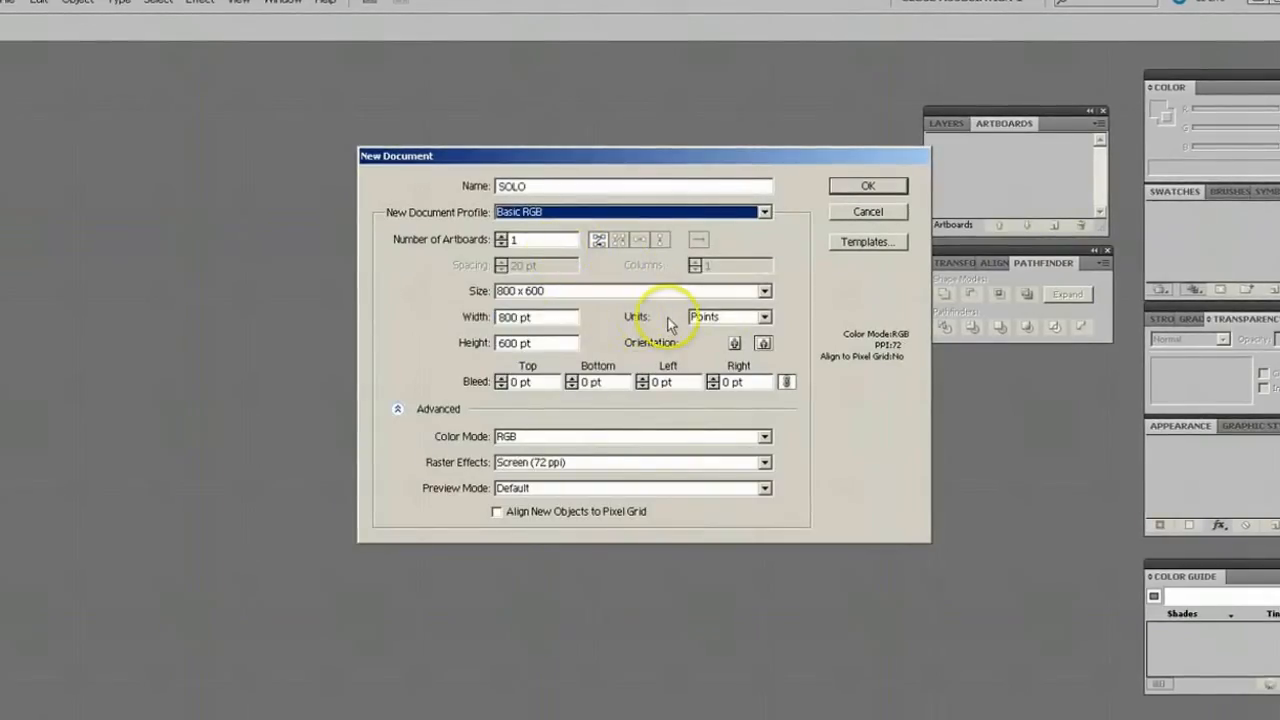
click(765, 316)
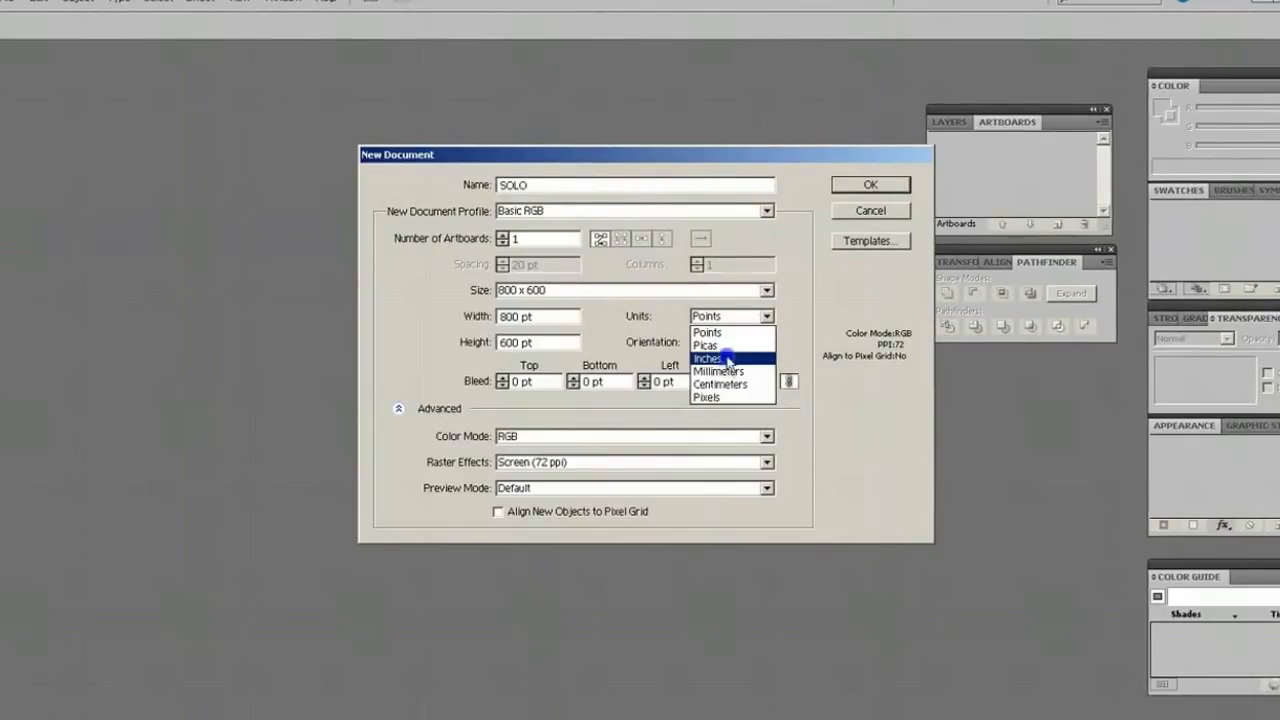
click(729, 359)
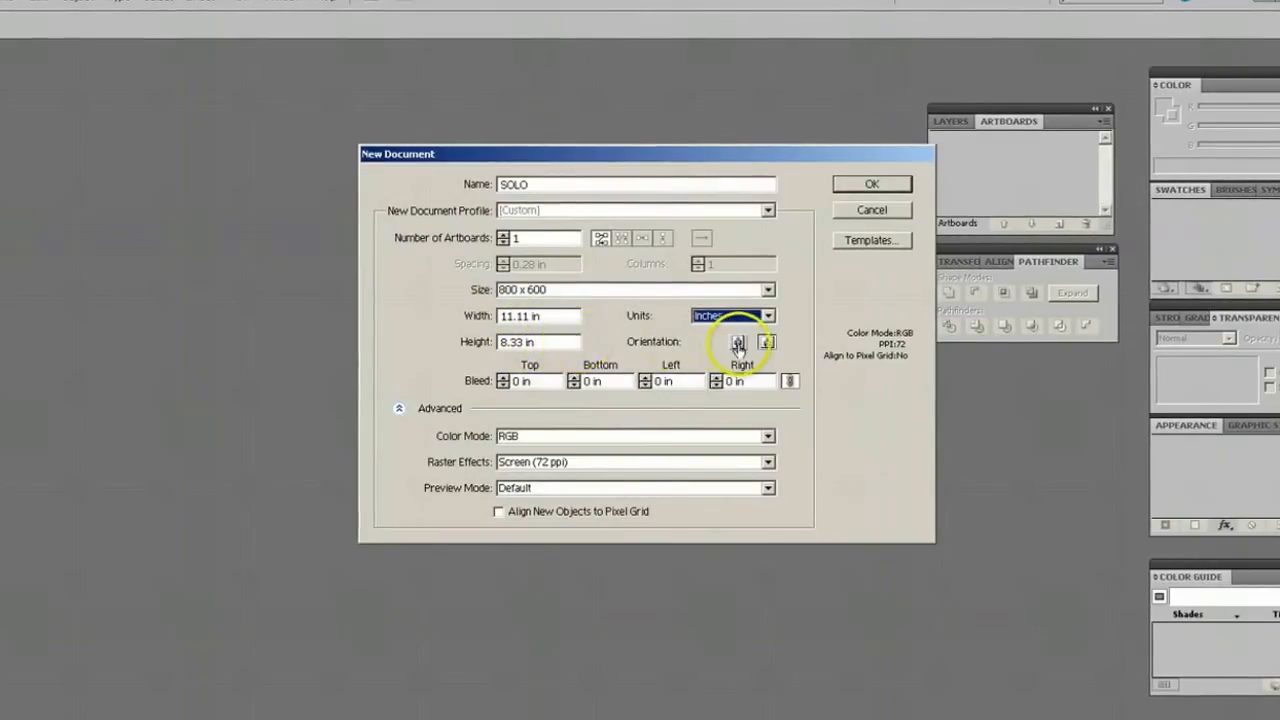
click(768, 344)
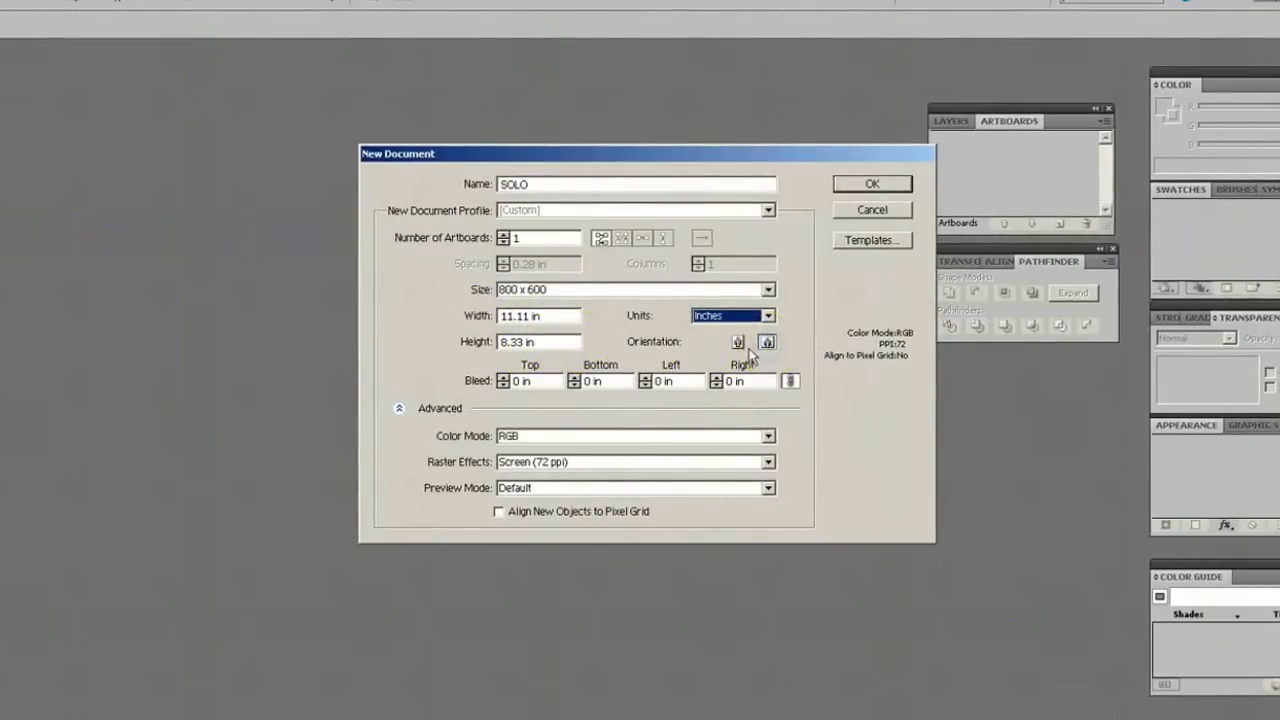
click(767, 343)
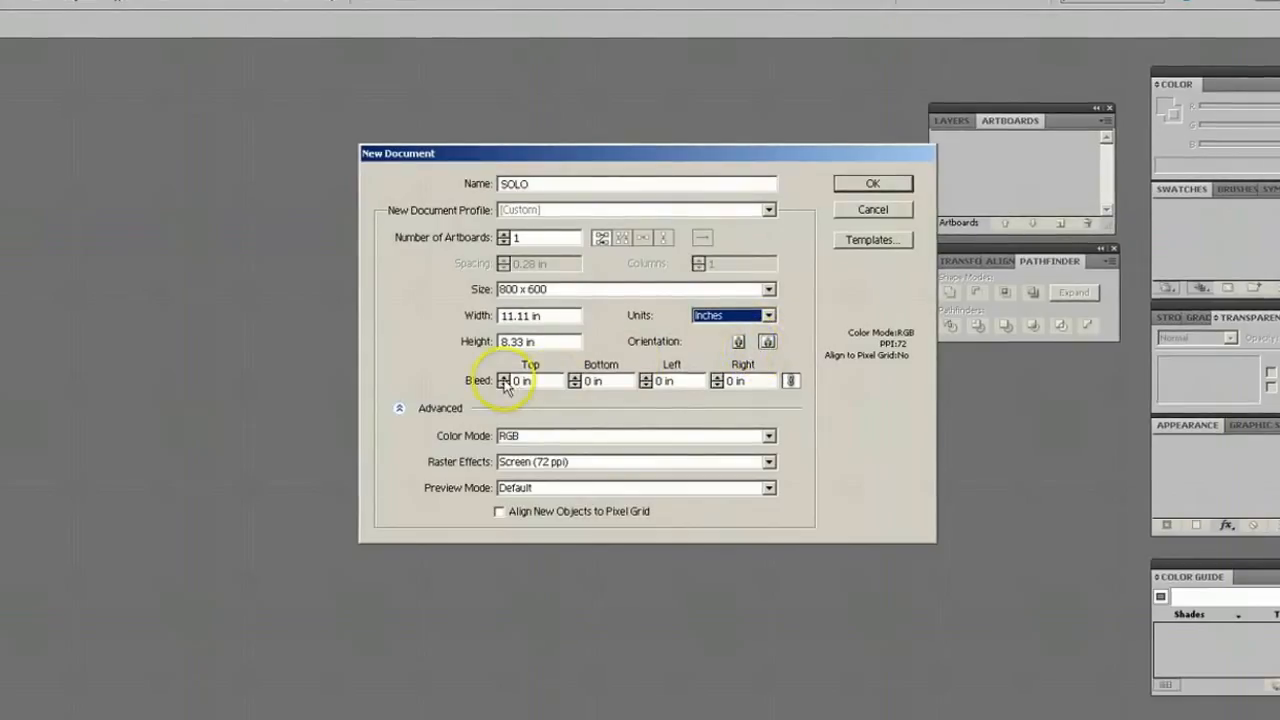
click(544, 316)
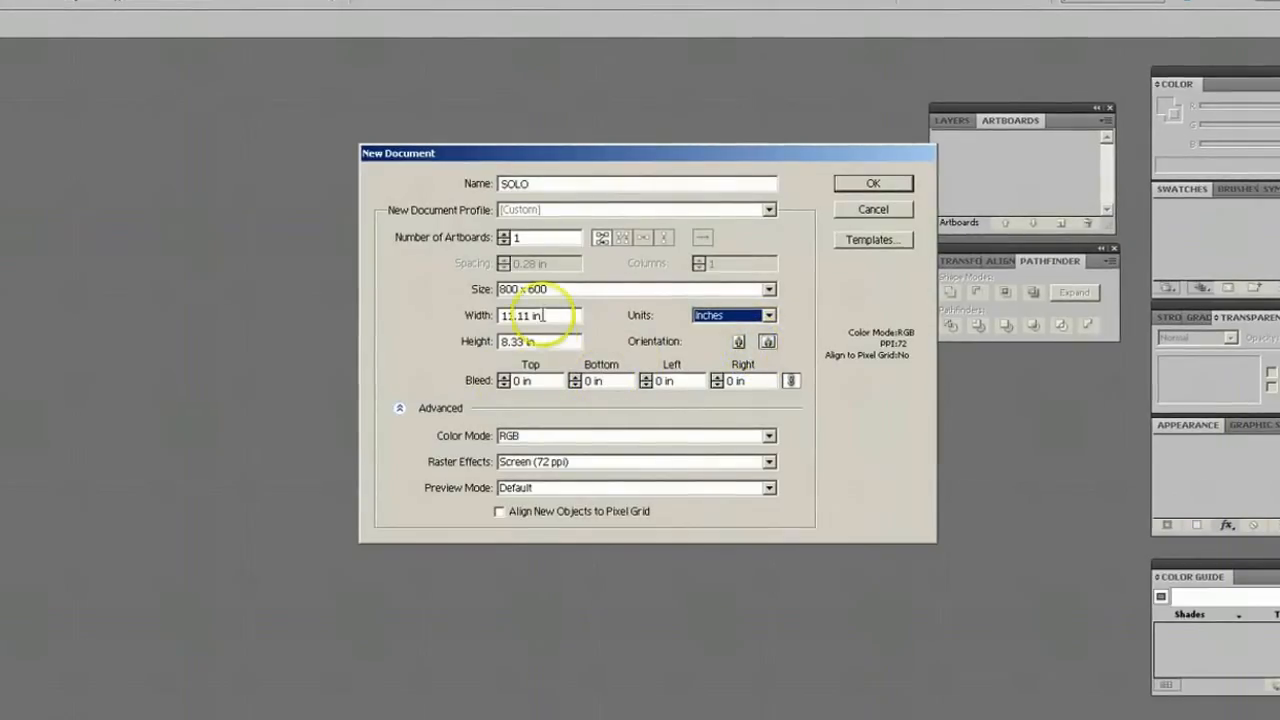
Set the document to 2 artboards with High (300 ppi) raster effects and create it.
click(504, 234)
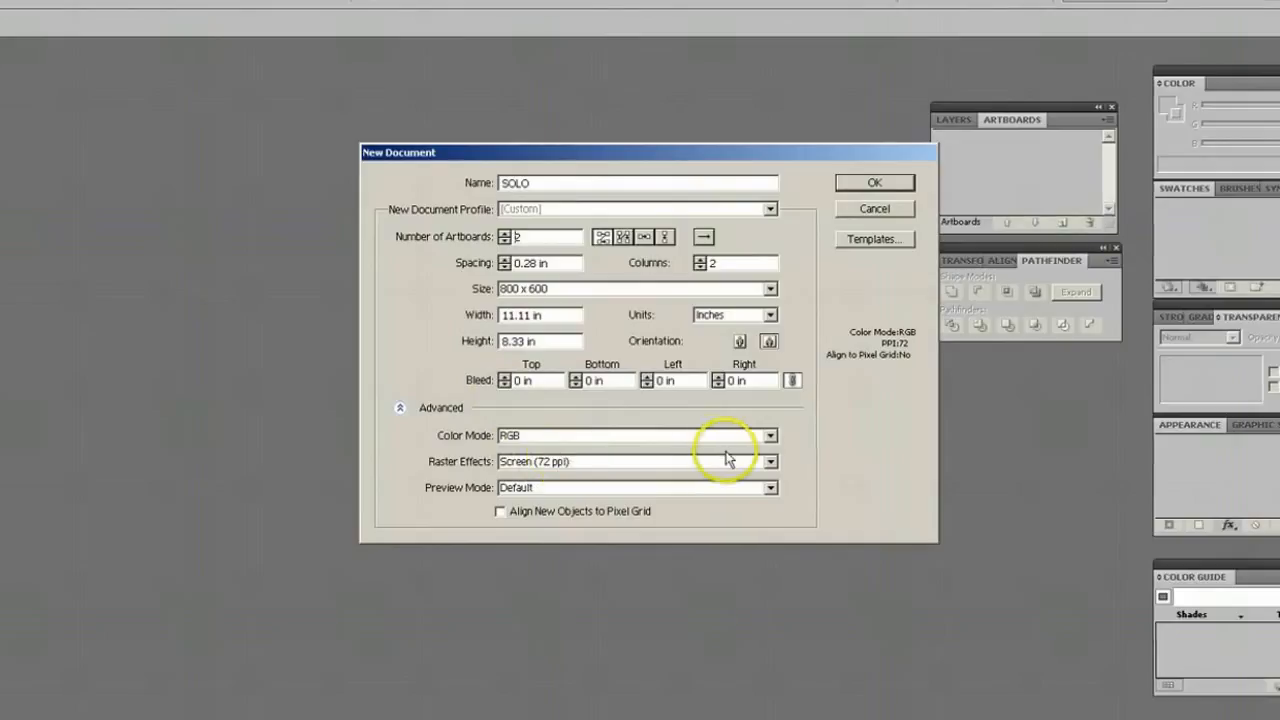
click(771, 462)
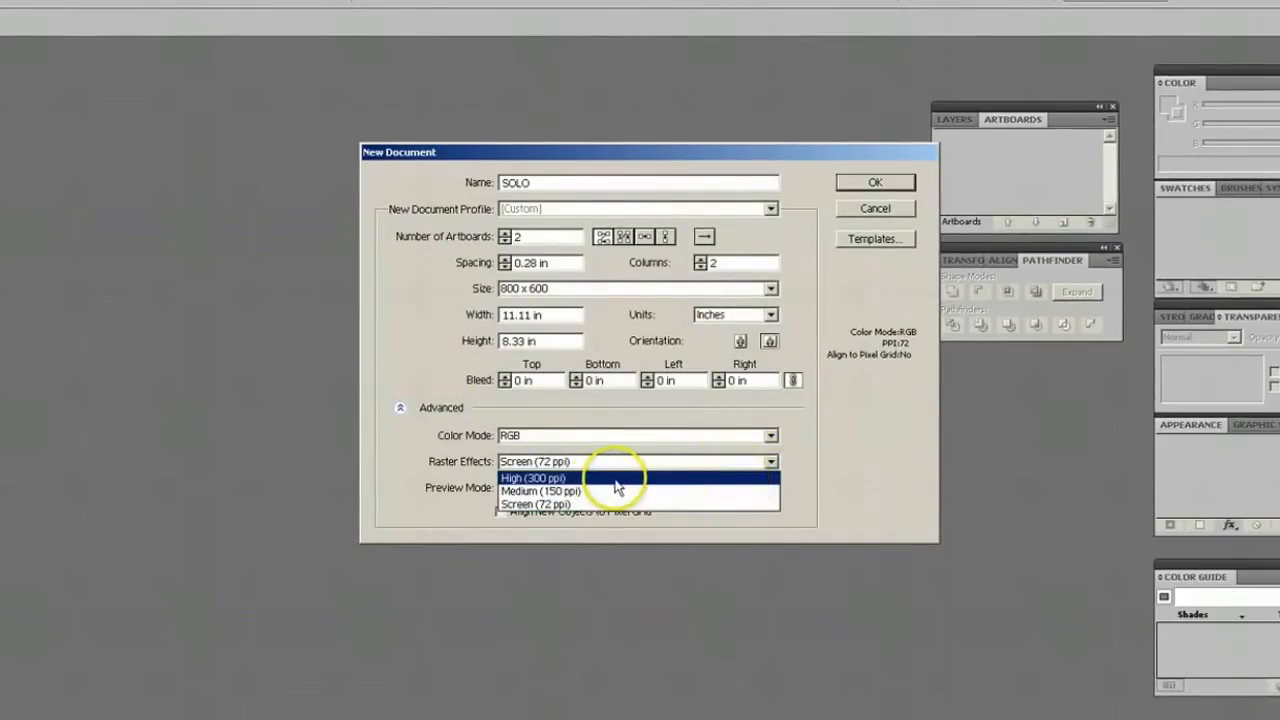
click(528, 479)
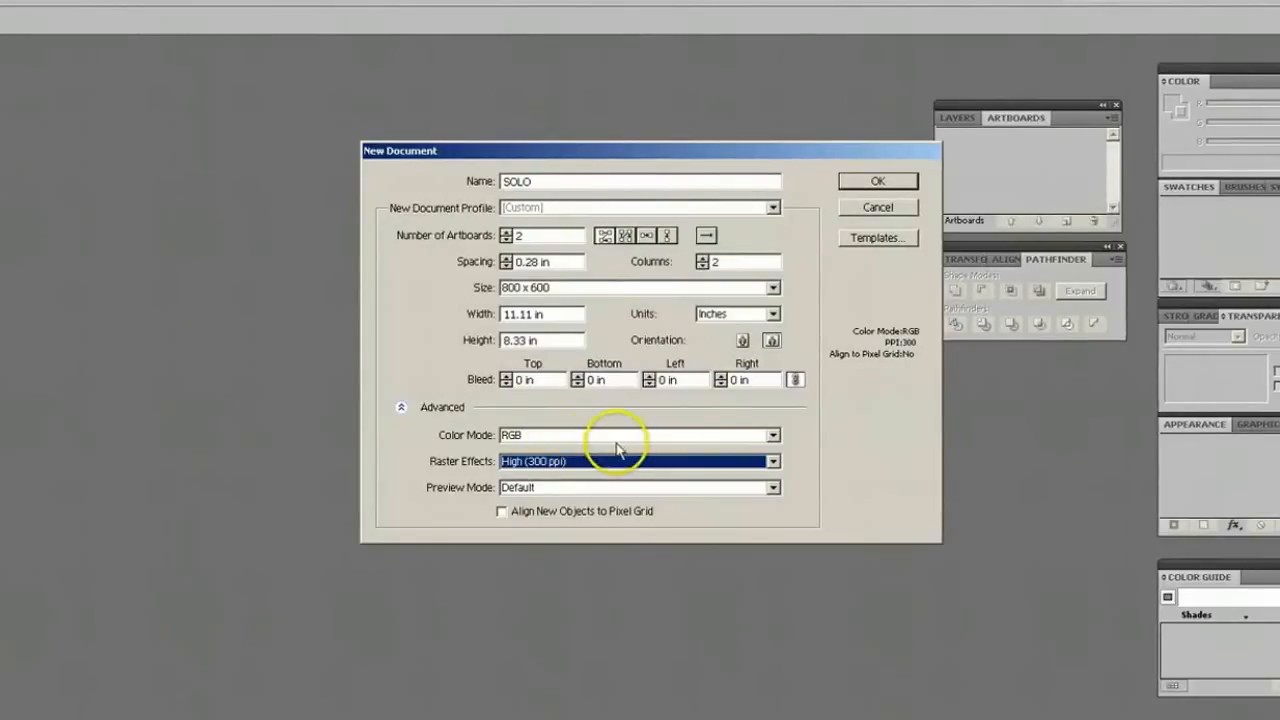
click(875, 185)
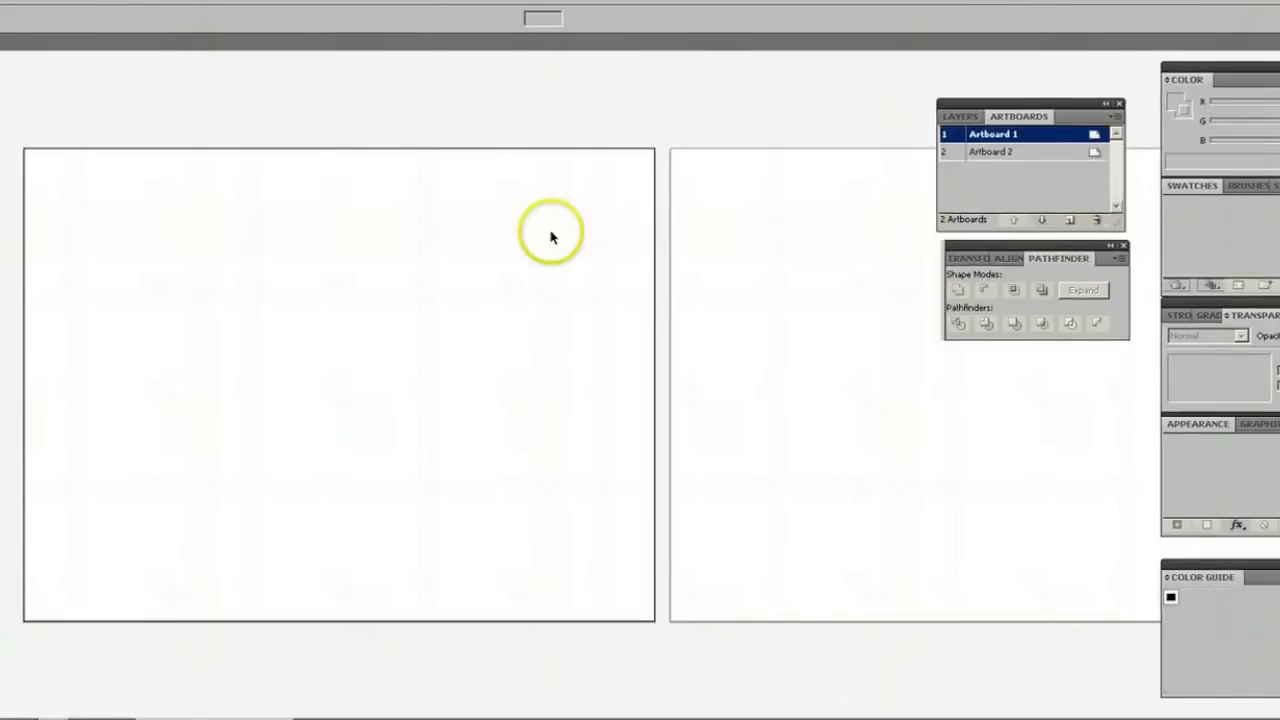
Show the rulers in the SOLO document and make Artboard 1 the active artboard.
click(787, 262)
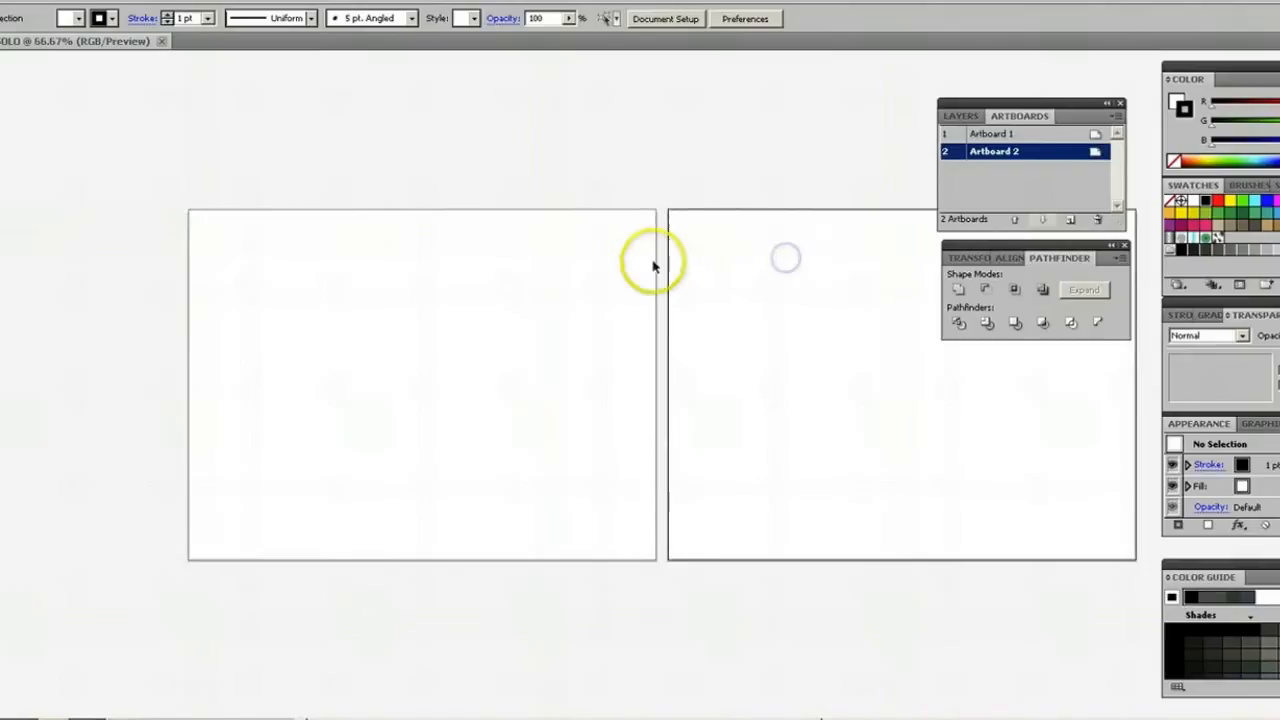
click(598, 267)
click(702, 257)
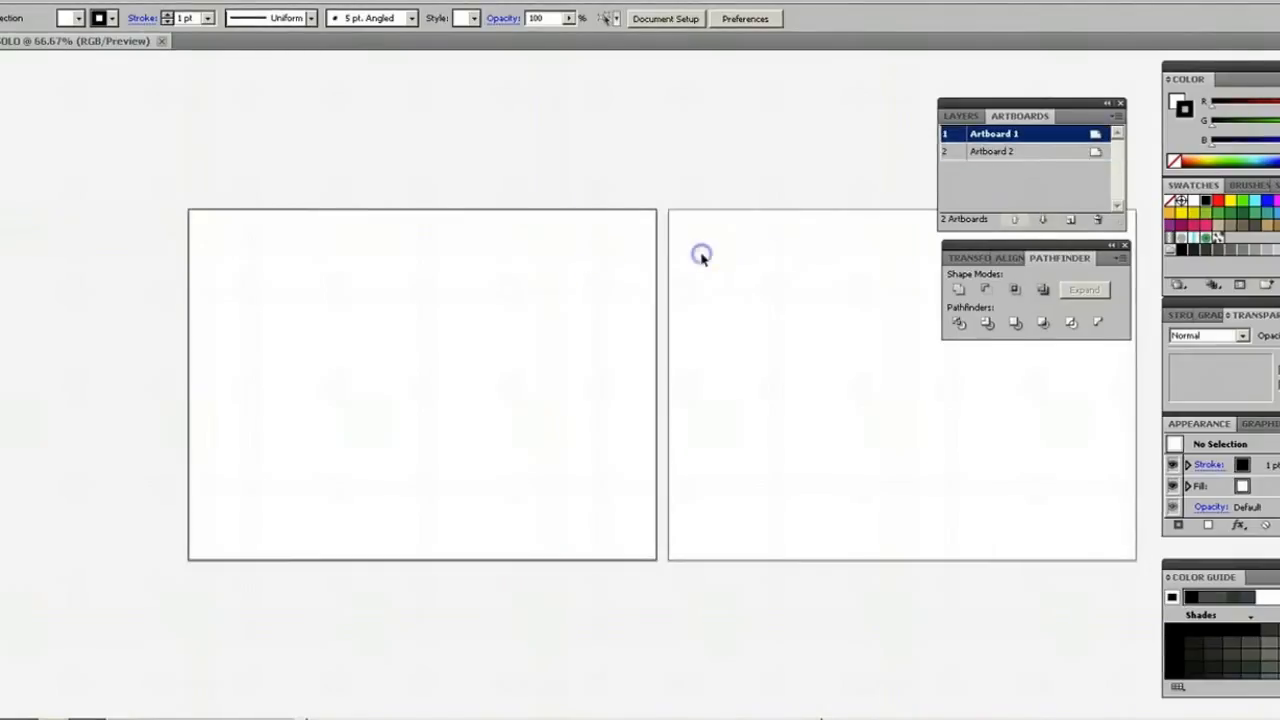
click(290, 0)
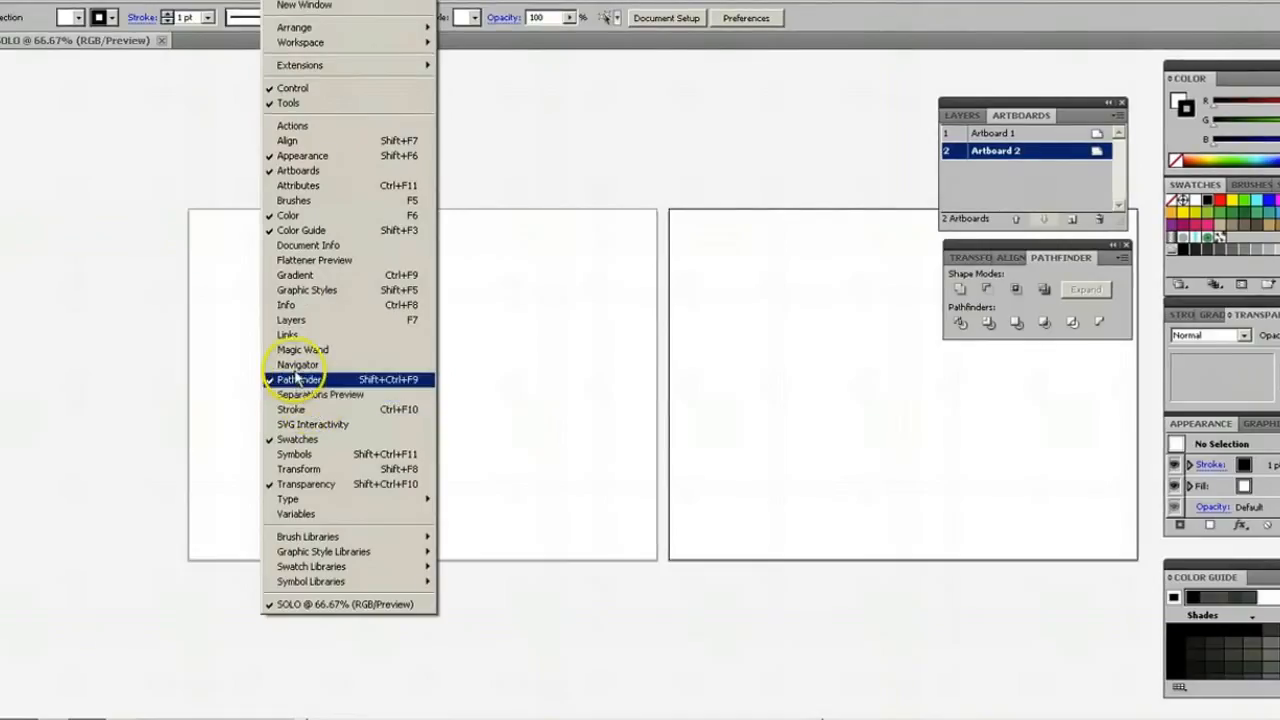
mouse_move(245, 0)
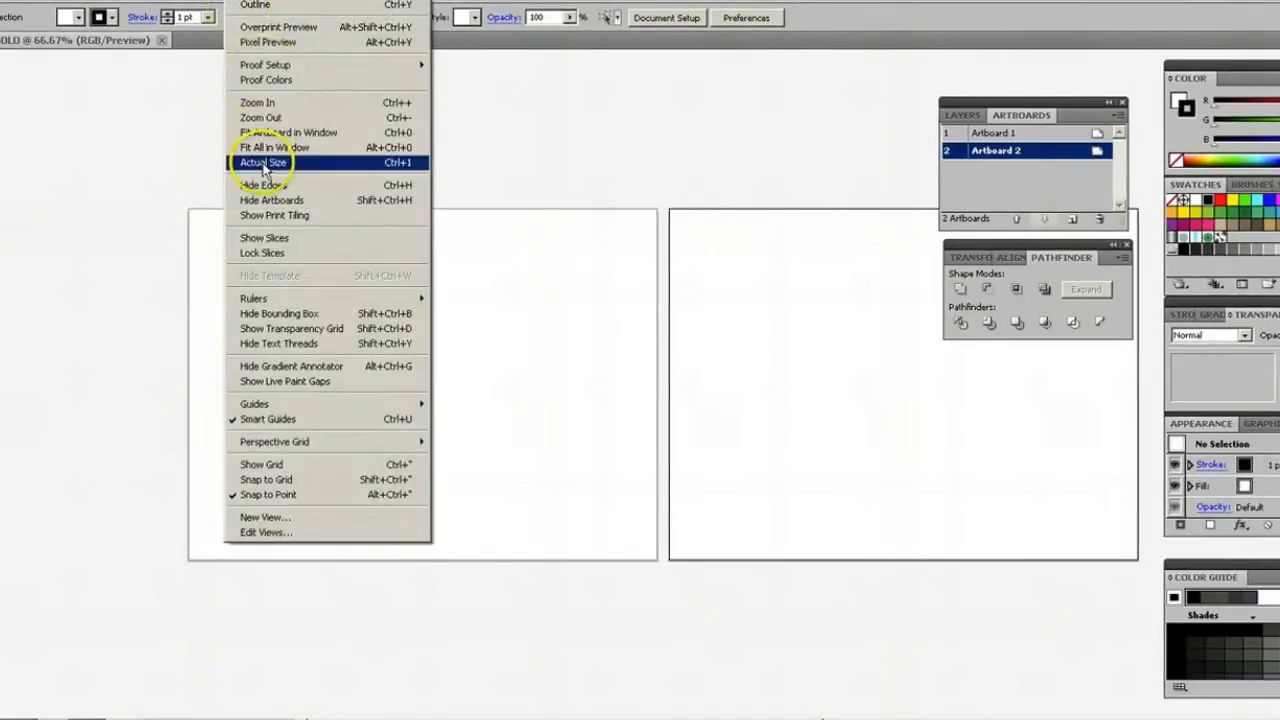
mouse_move(286, 298)
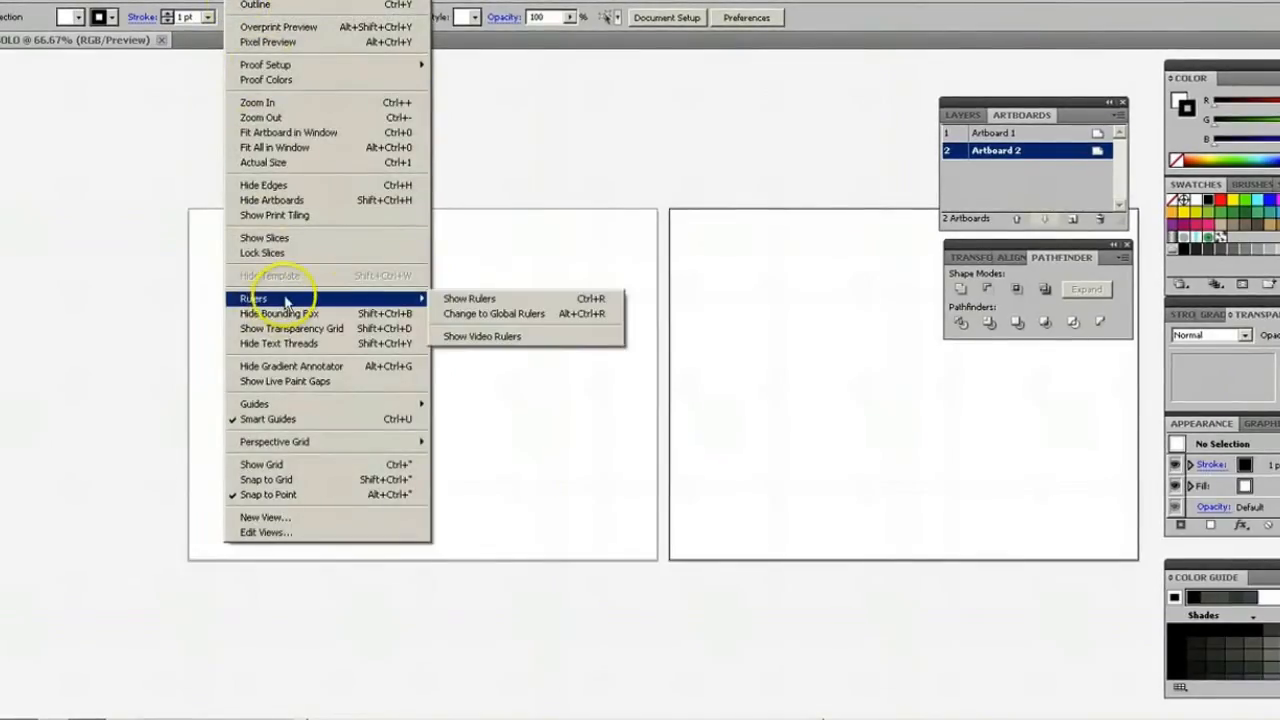
click(483, 300)
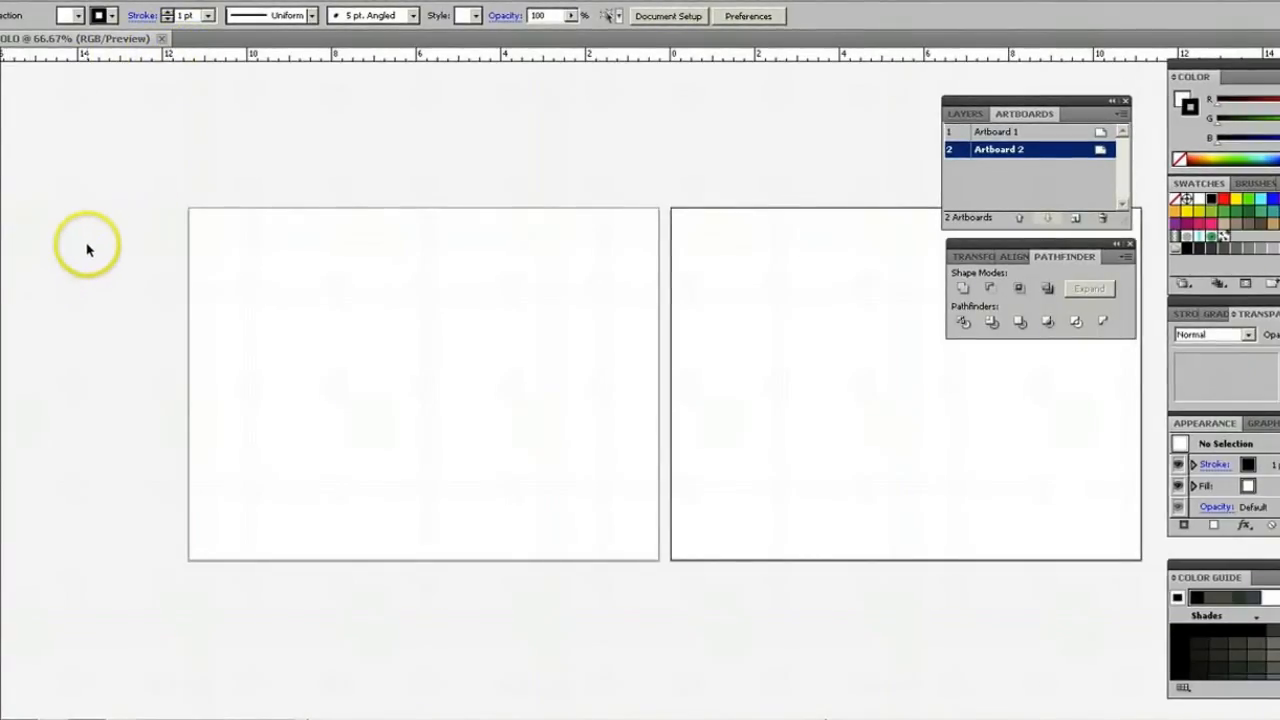
click(250, 289)
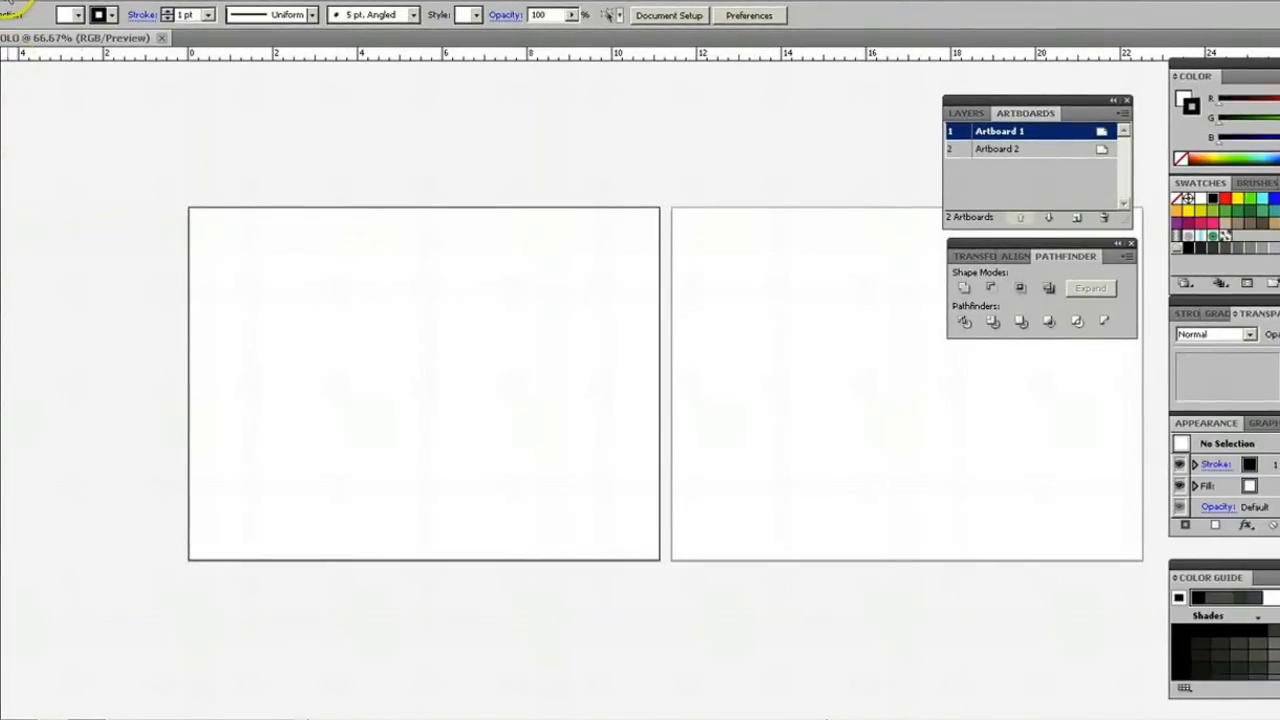
Open the Illustrator file flockofbirds [Converted] from the vectors folder.
click(10, 6)
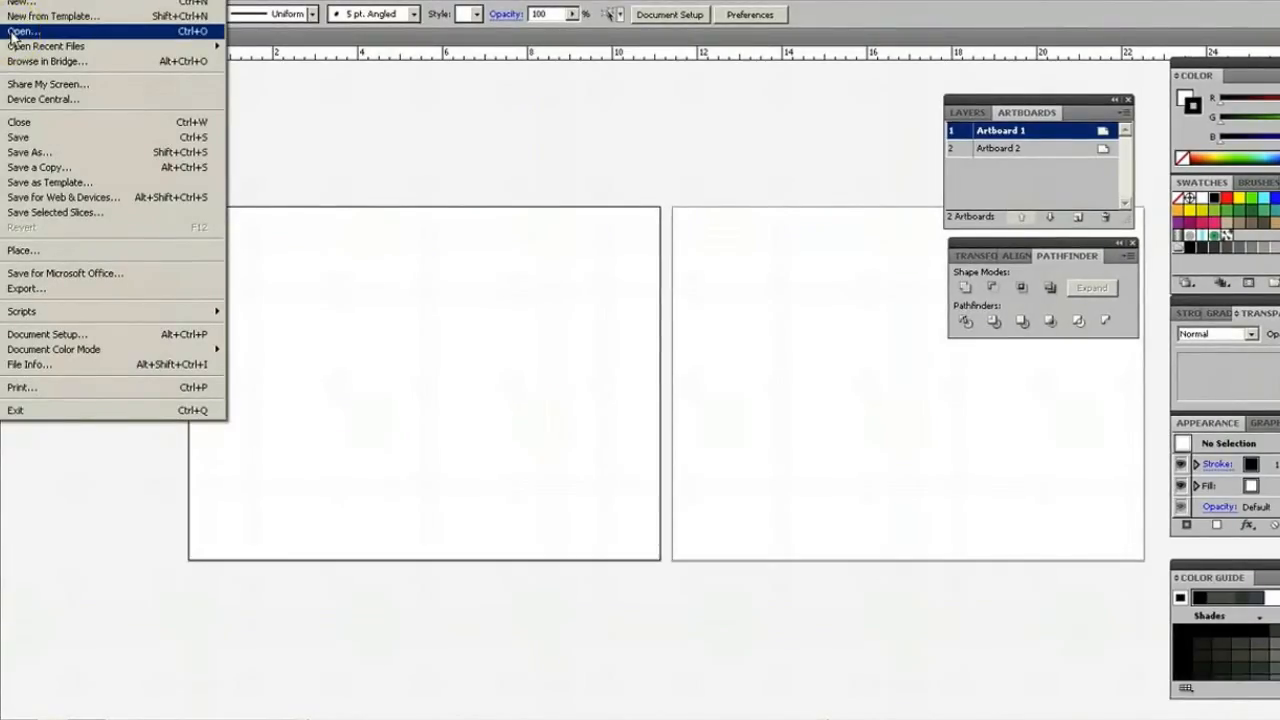
click(20, 31)
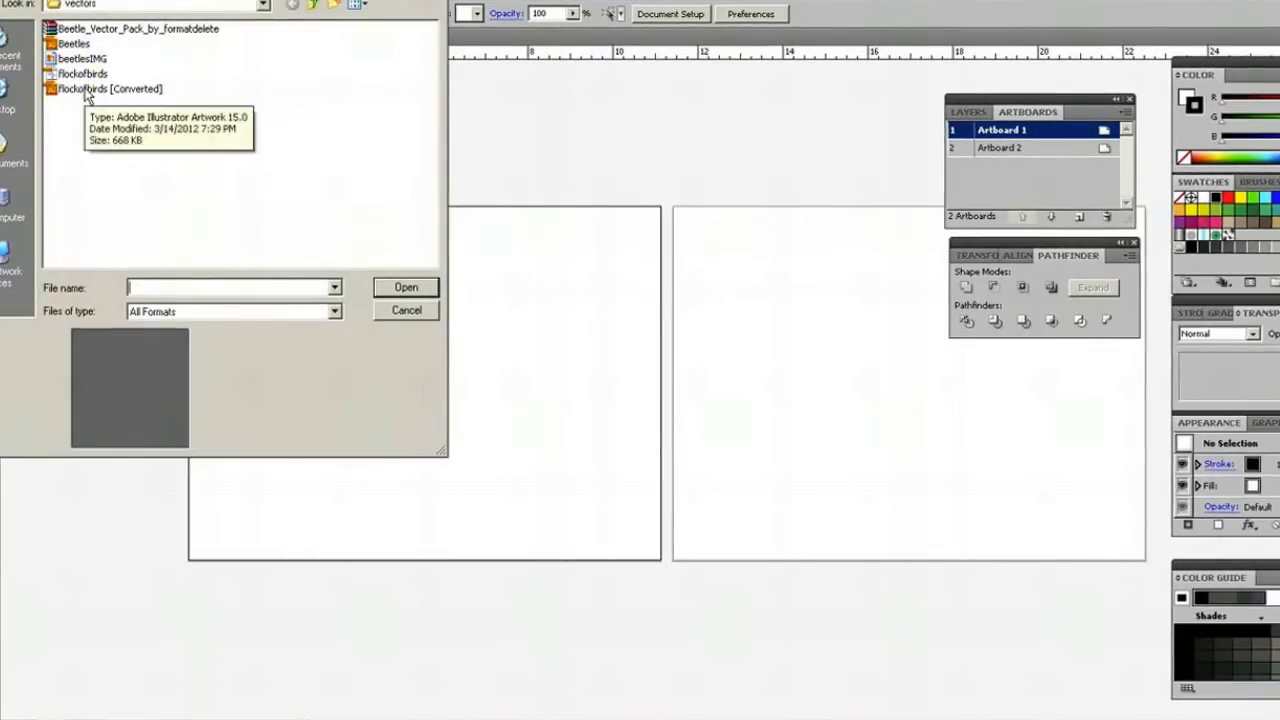
double_click(86, 92)
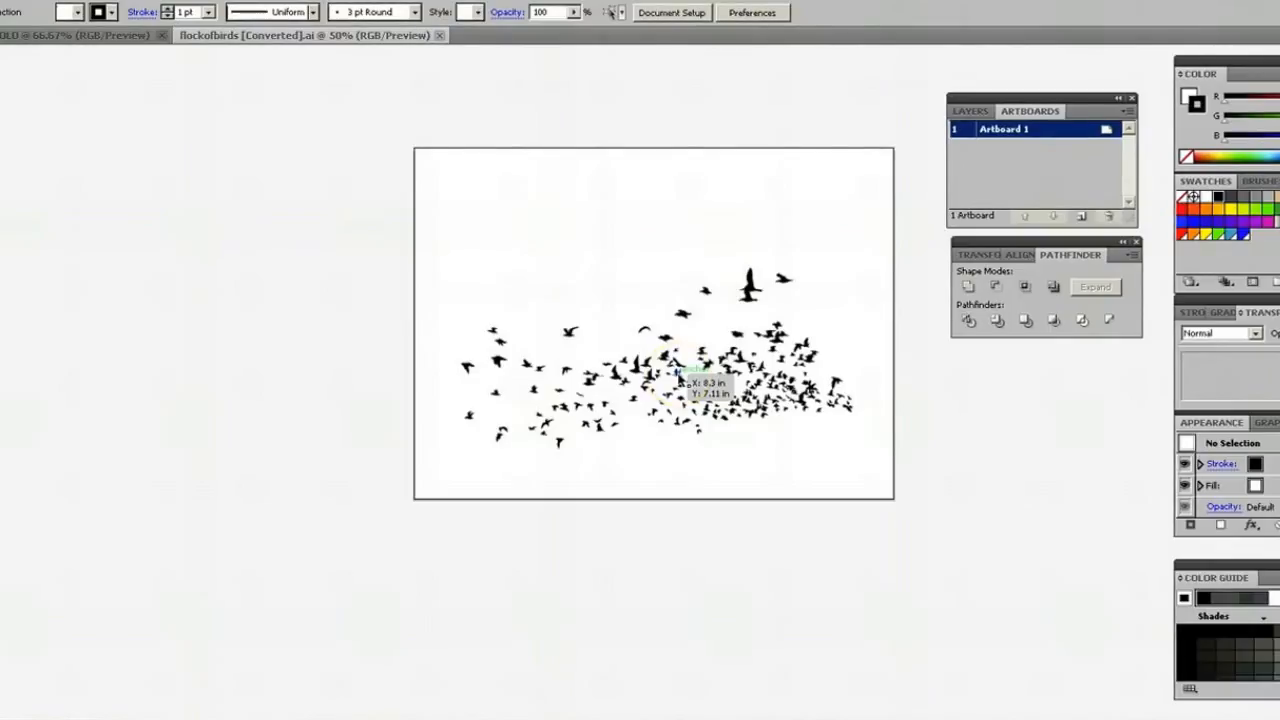
Ungroup the flock of birds into separate shapes and clear the selection.
click(748, 367)
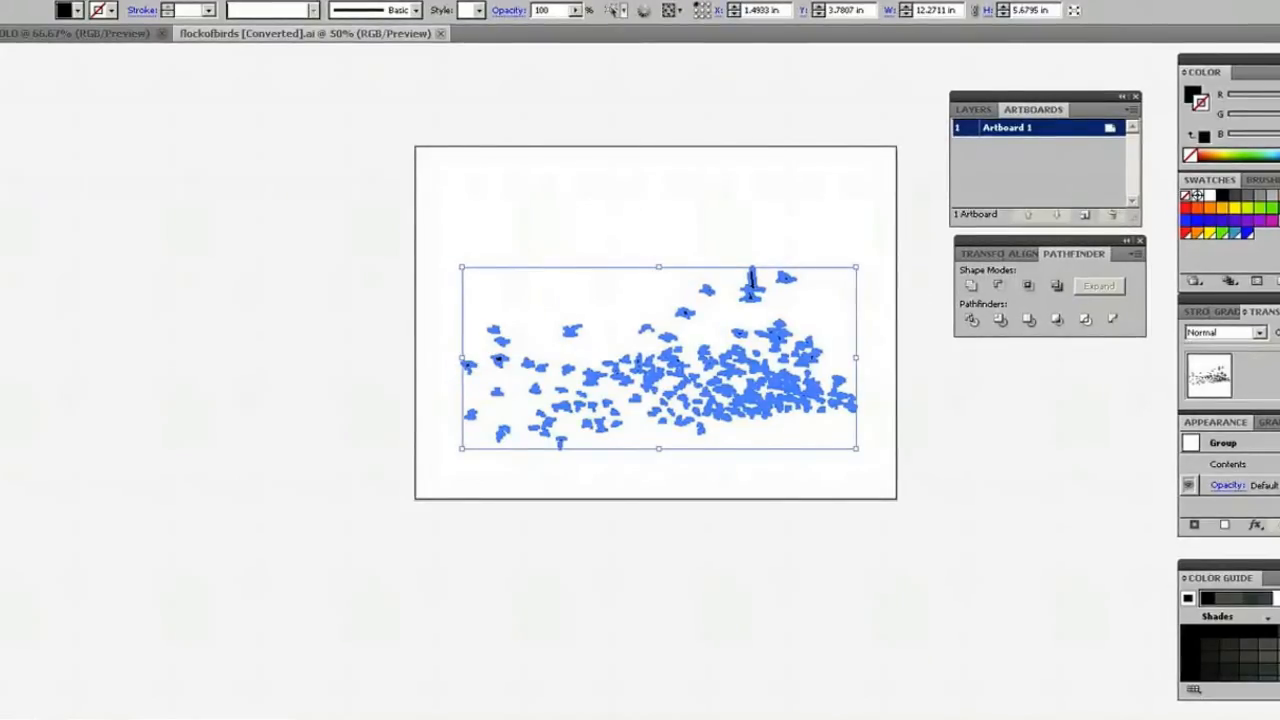
click(74, 1)
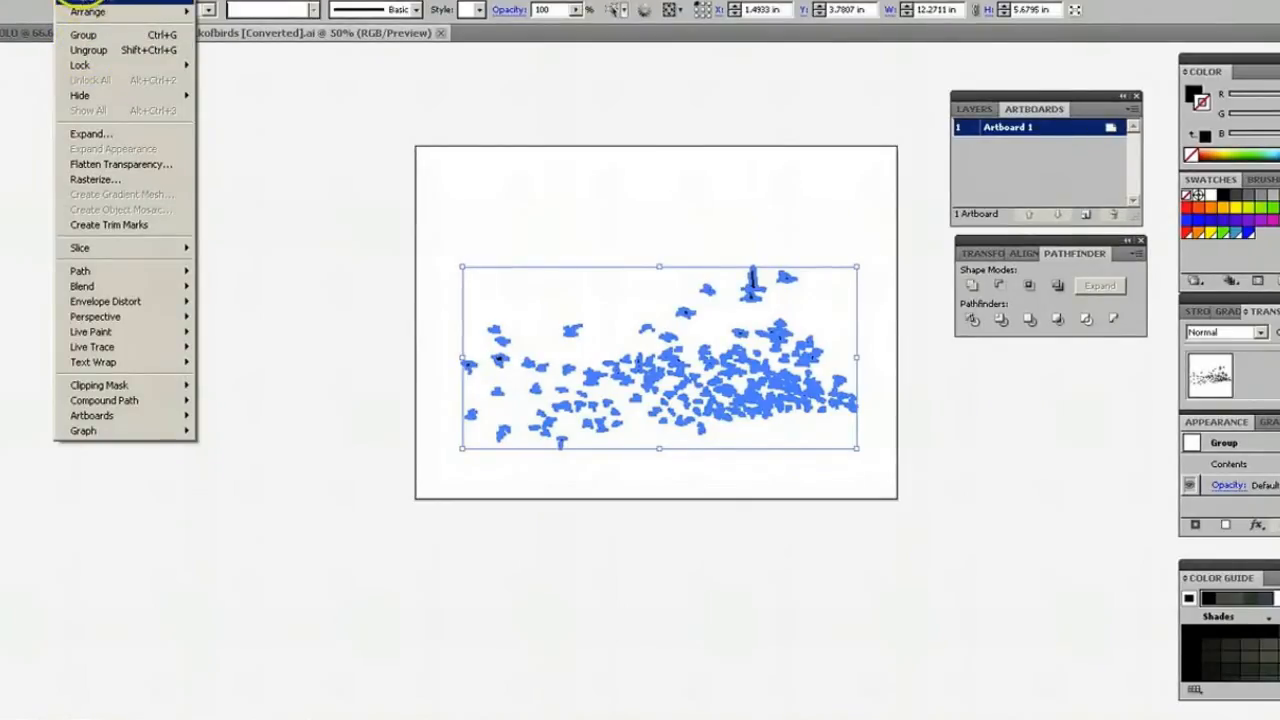
click(87, 49)
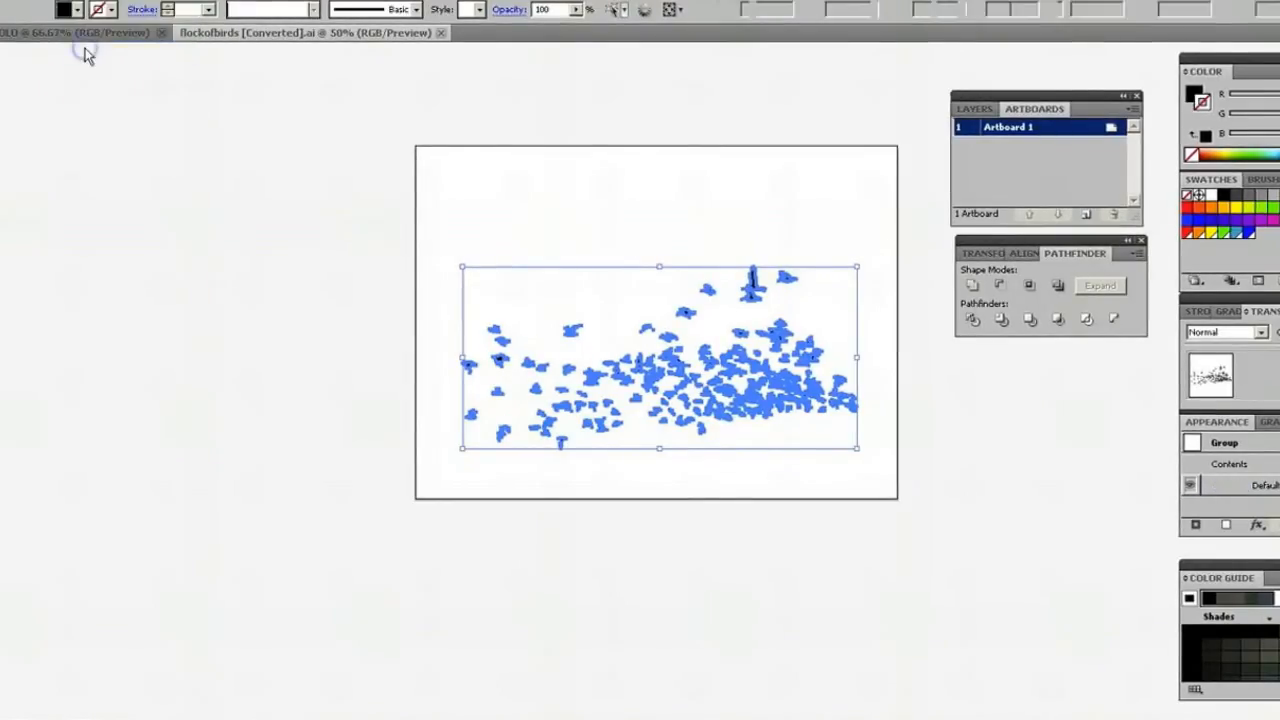
click(634, 238)
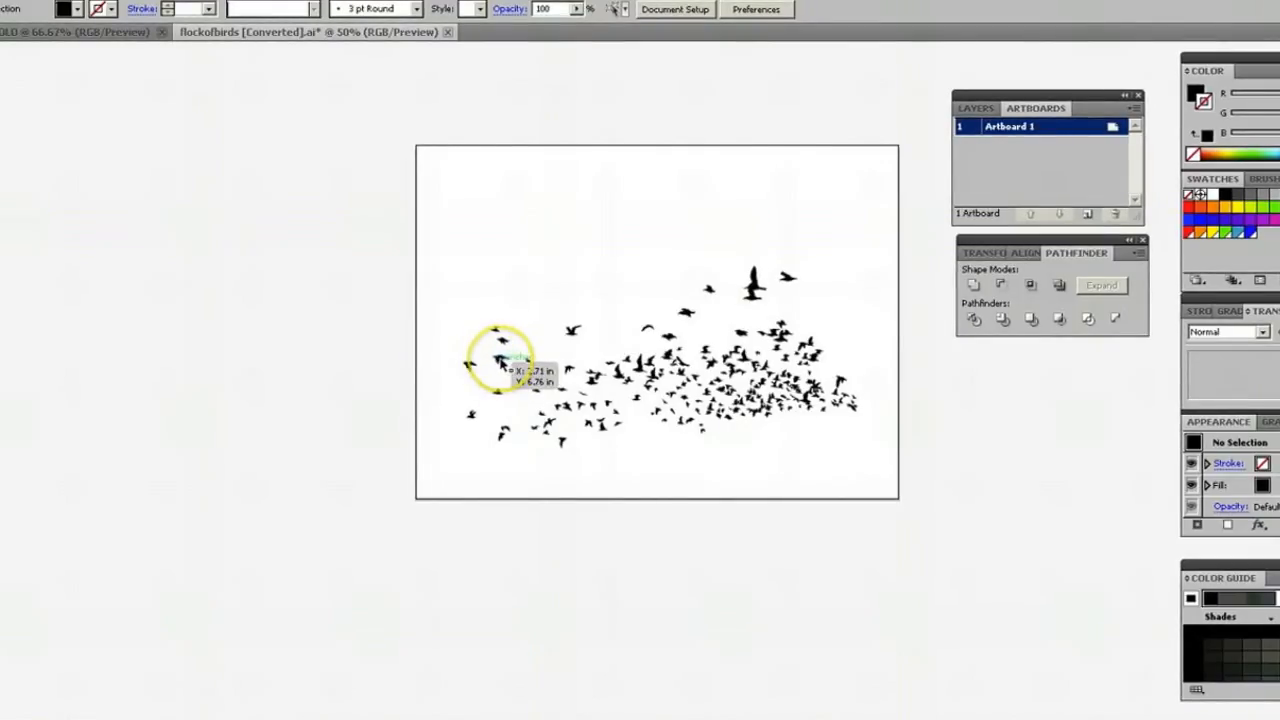
Move seven individual birds away from the flock, placing some in the empty space above it and others just below it.
drag(500, 362, 467, 276)
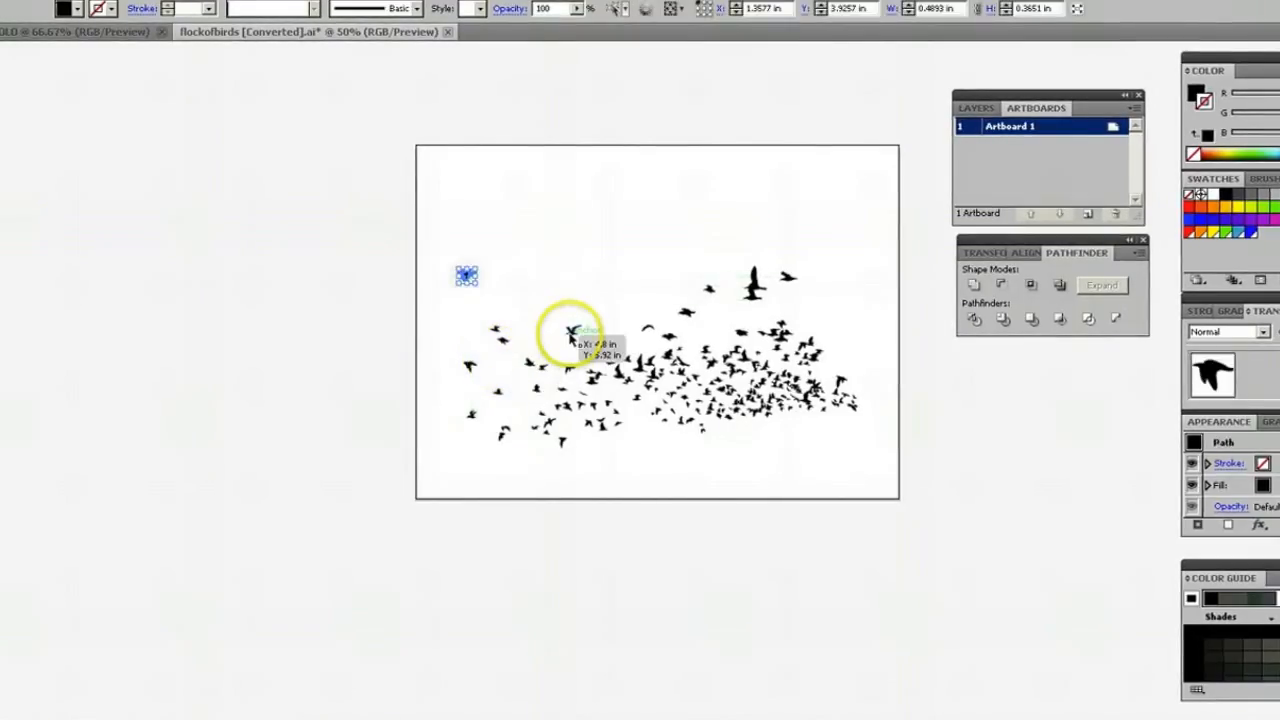
drag(571, 332, 561, 282)
drag(618, 325, 585, 323)
drag(671, 349, 652, 430)
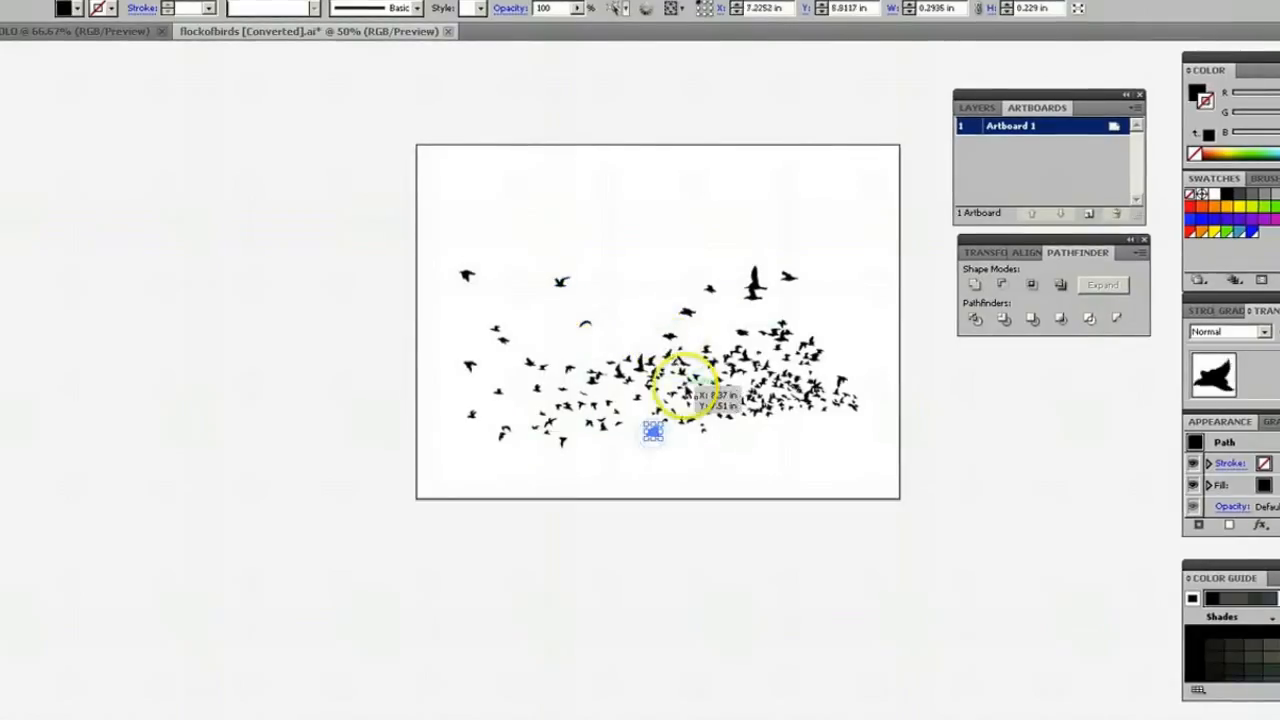
drag(687, 391, 685, 448)
drag(719, 409, 717, 433)
drag(563, 404, 551, 337)
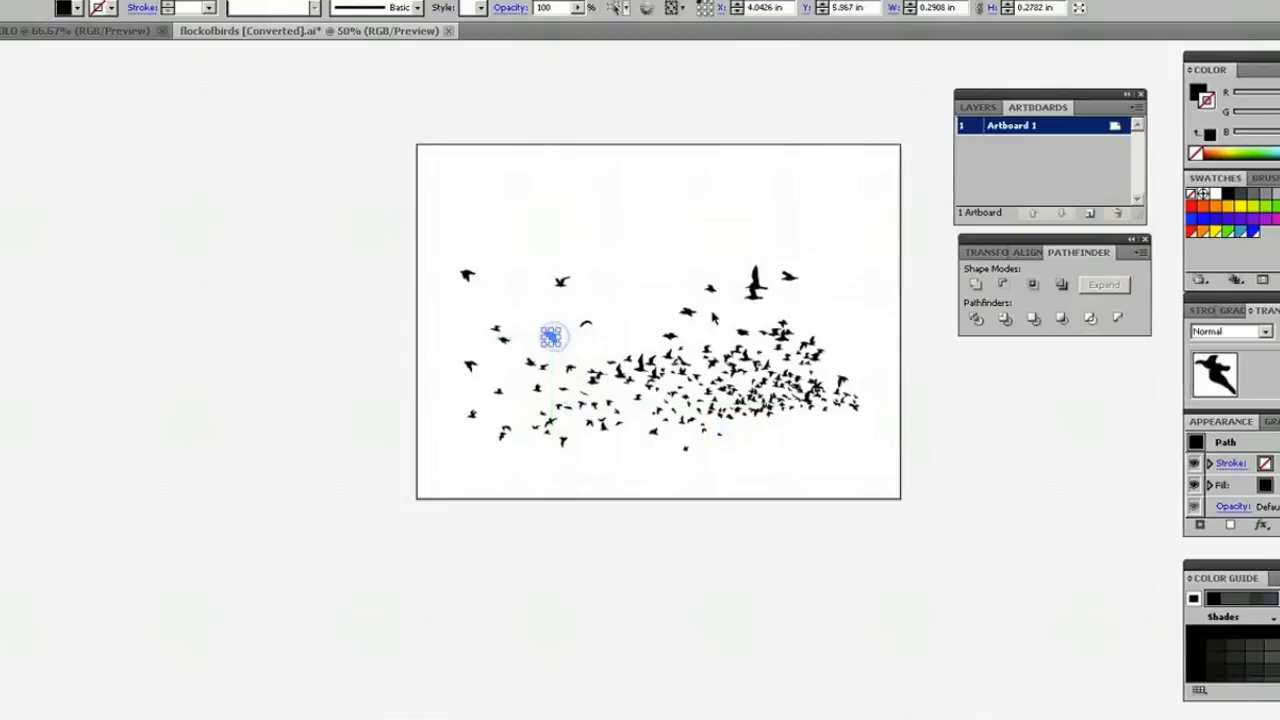
Reposition three more individual birds above and along the upper edge of the flock, then clear the selection.
drag(682, 310, 644, 318)
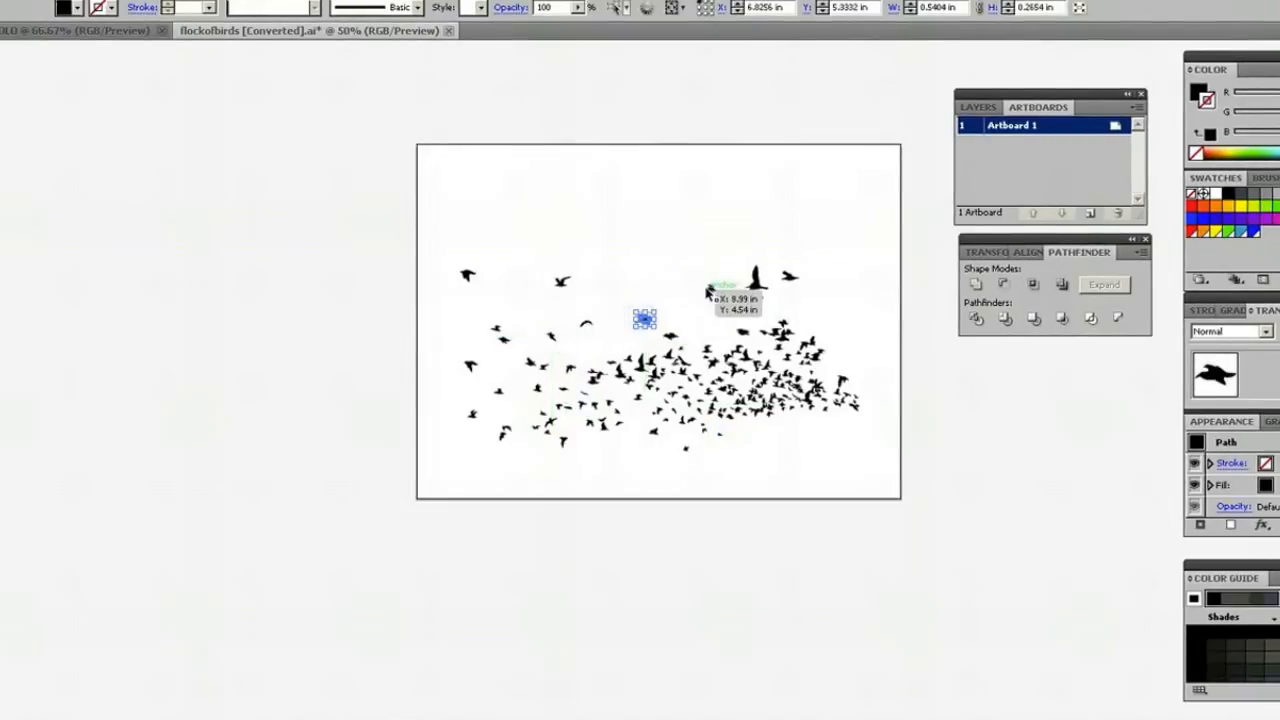
drag(707, 291, 677, 274)
click(637, 264)
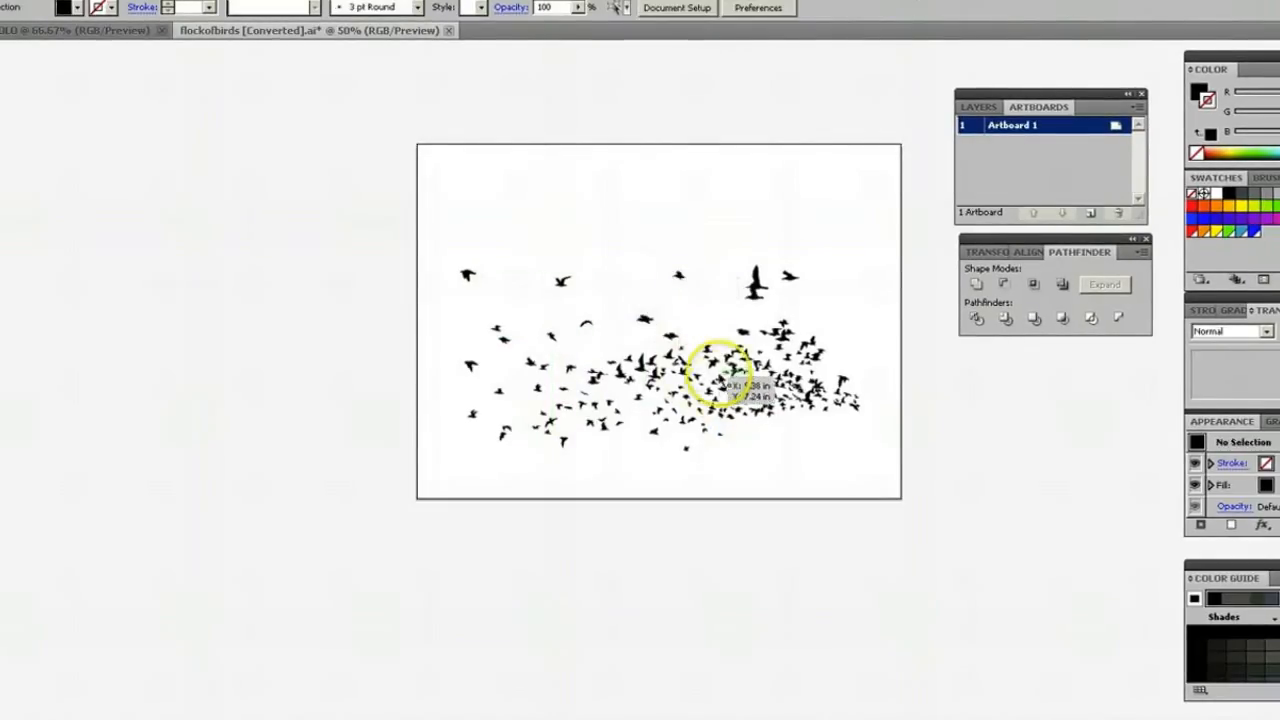
drag(707, 343, 709, 342)
click(695, 320)
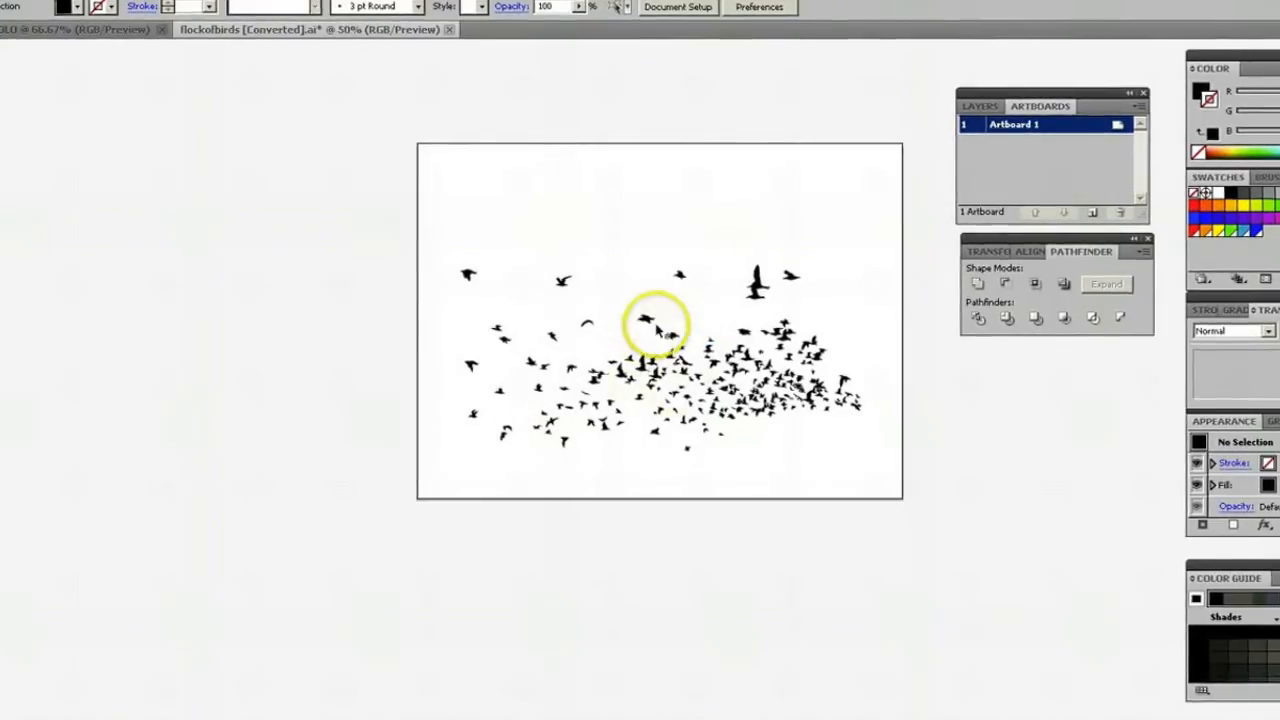
drag(679, 274, 683, 297)
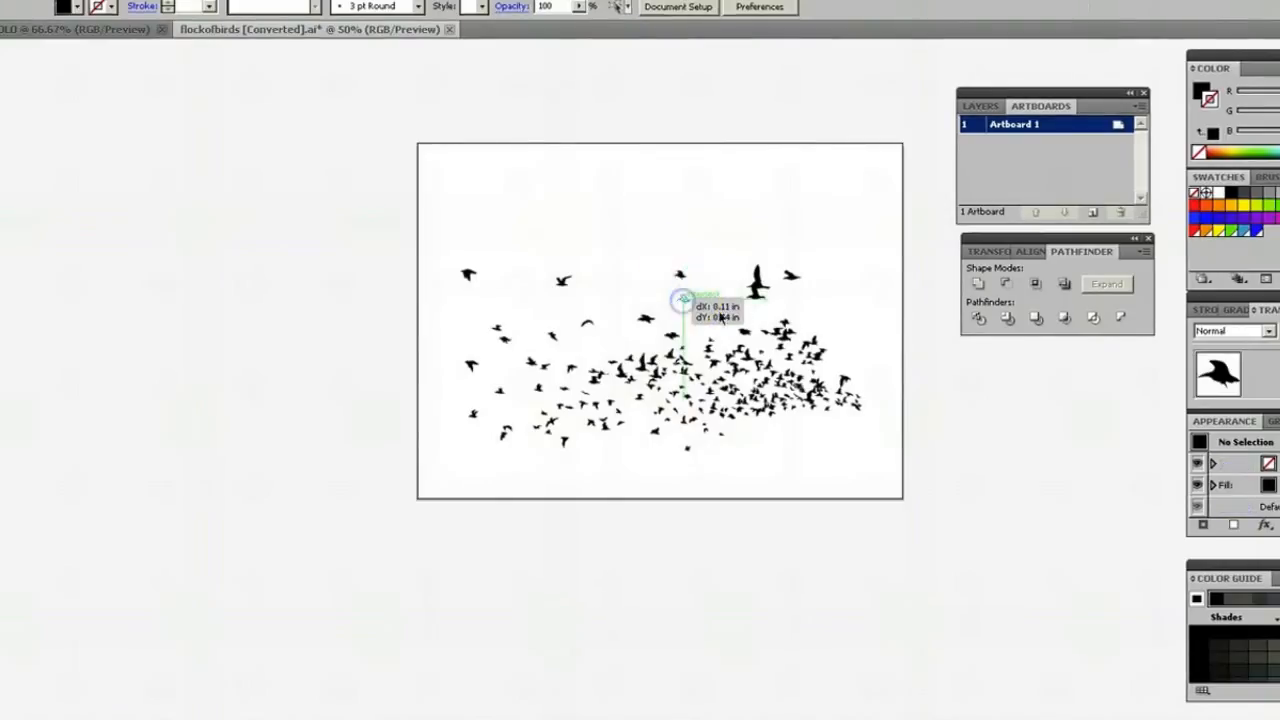
click(646, 234)
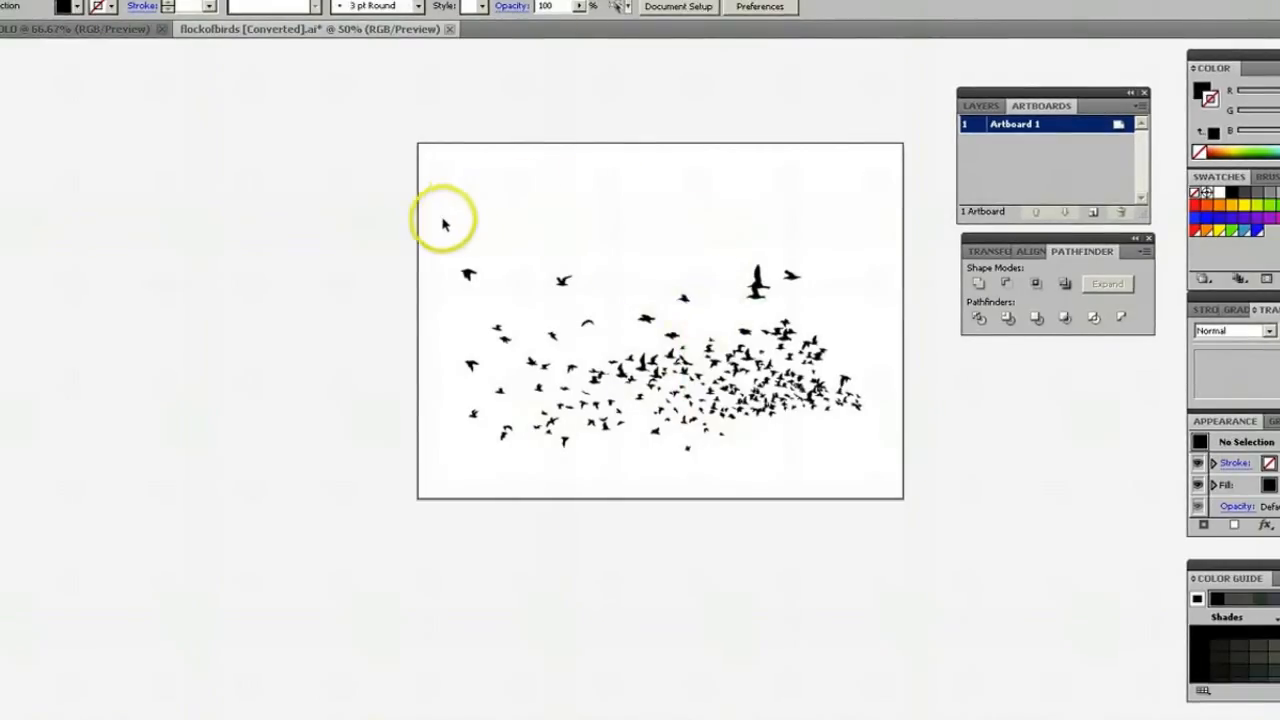
Select the entire flock of birds and group it.
drag(441, 219, 884, 472)
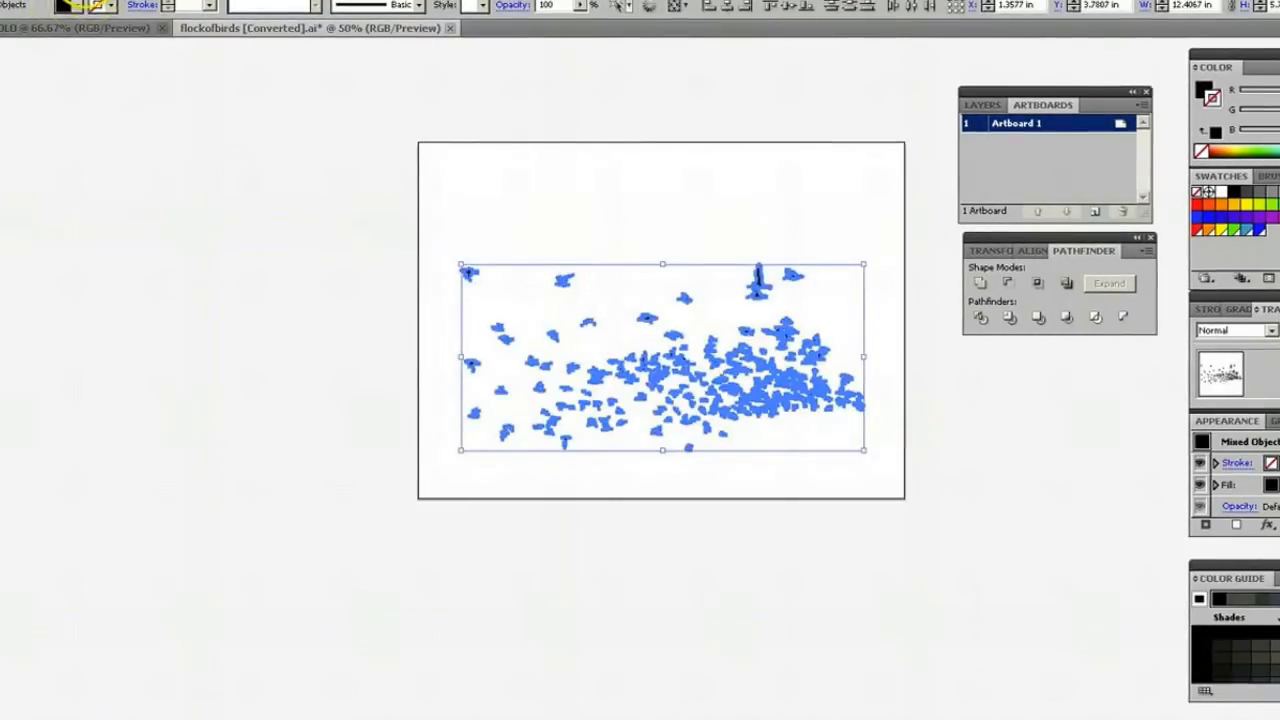
click(64, 0)
click(84, 31)
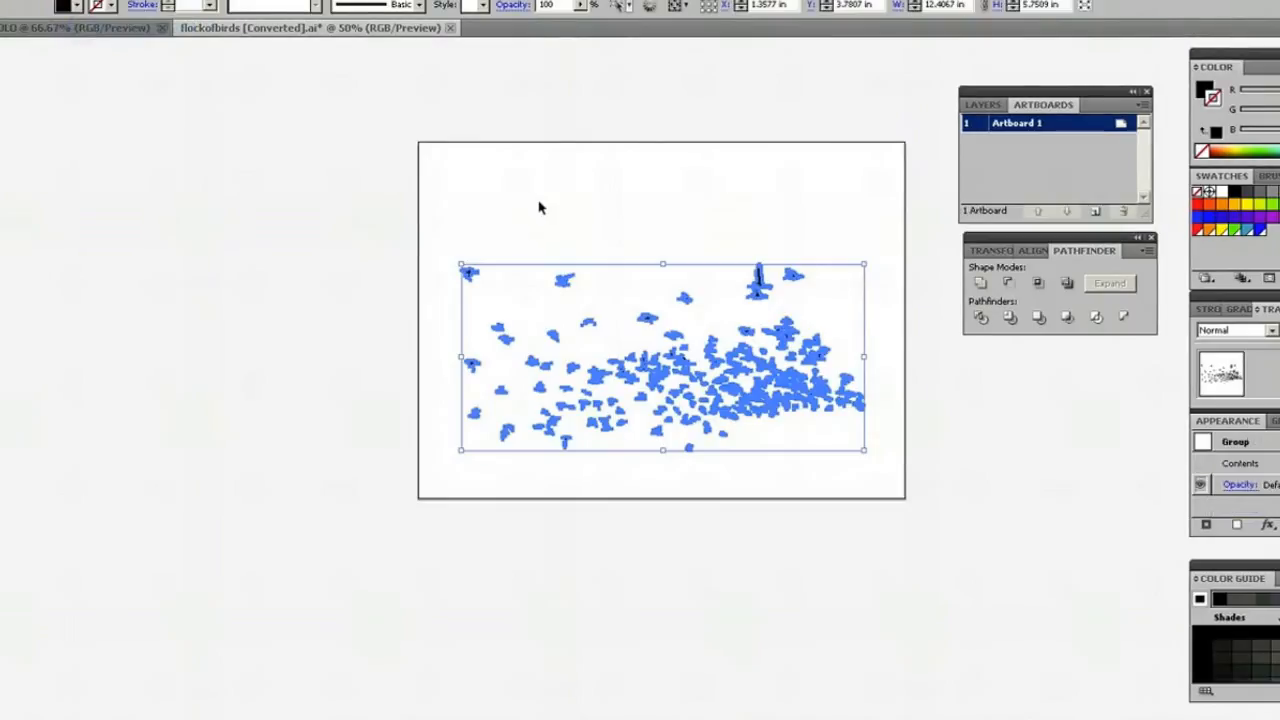
Cut the grouped flock and paste it in front on Artboard 1 of the SOLO document.
click(35, 0)
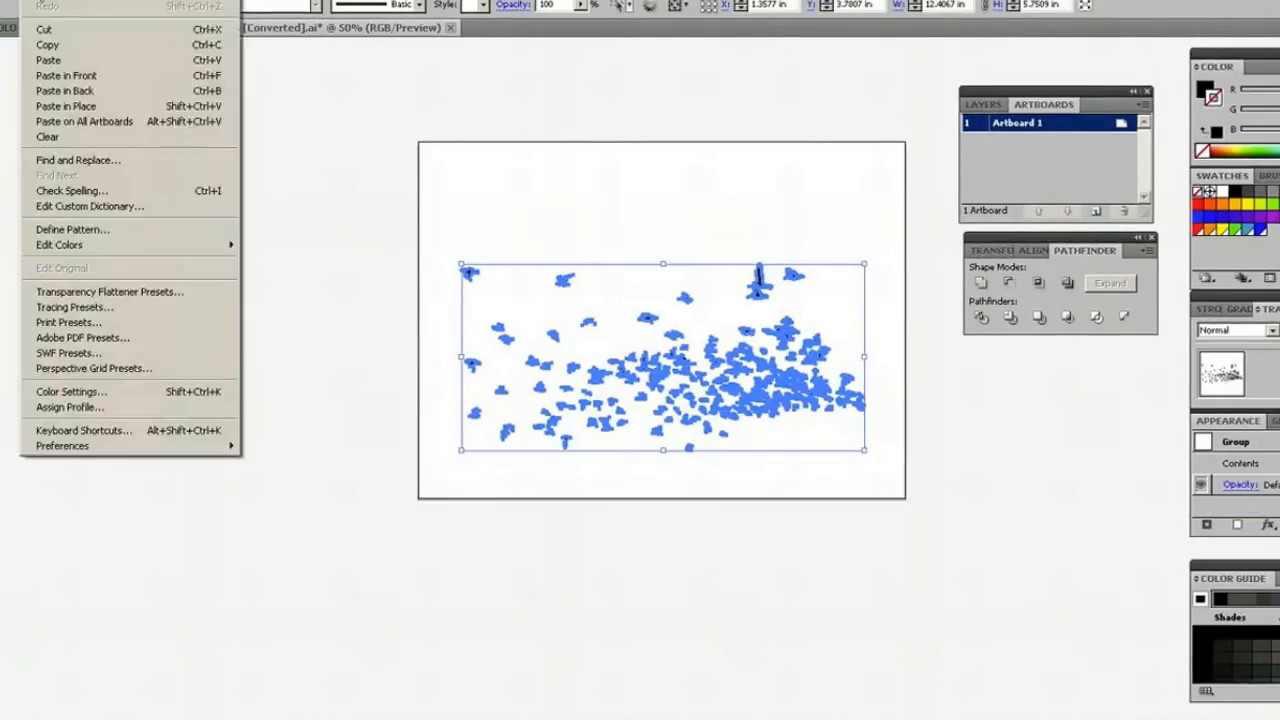
click(34, 23)
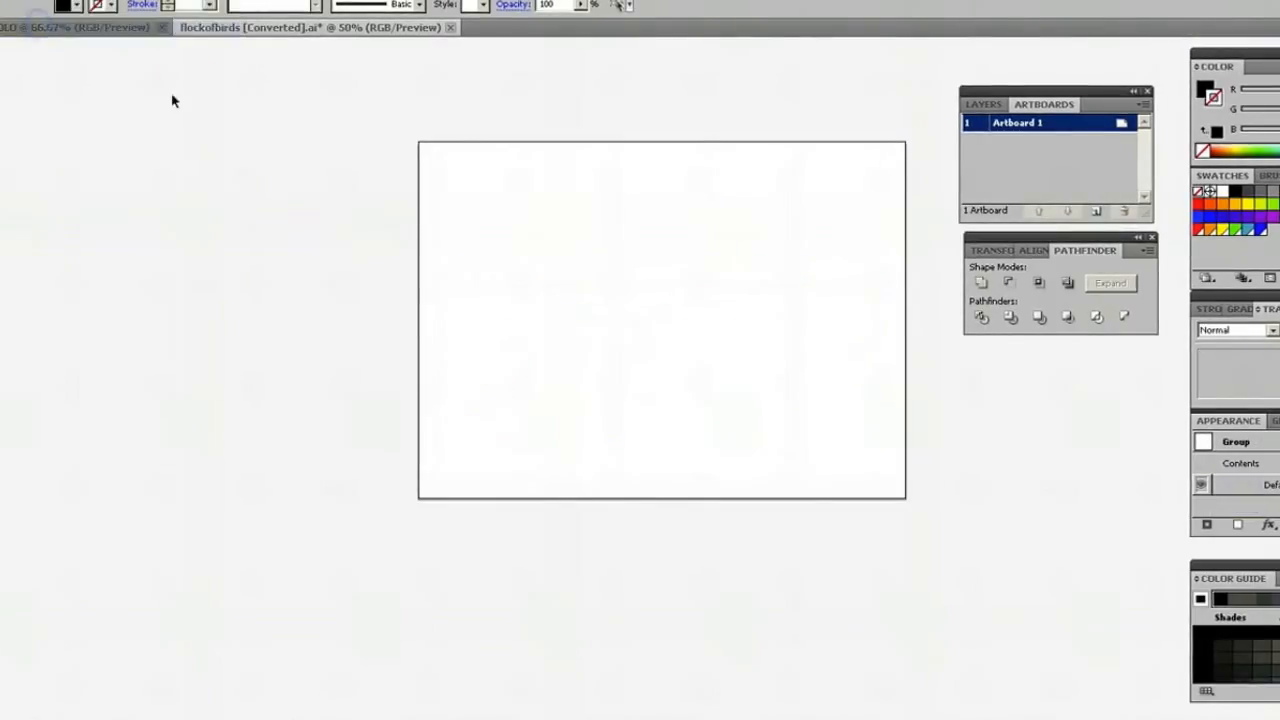
click(128, 28)
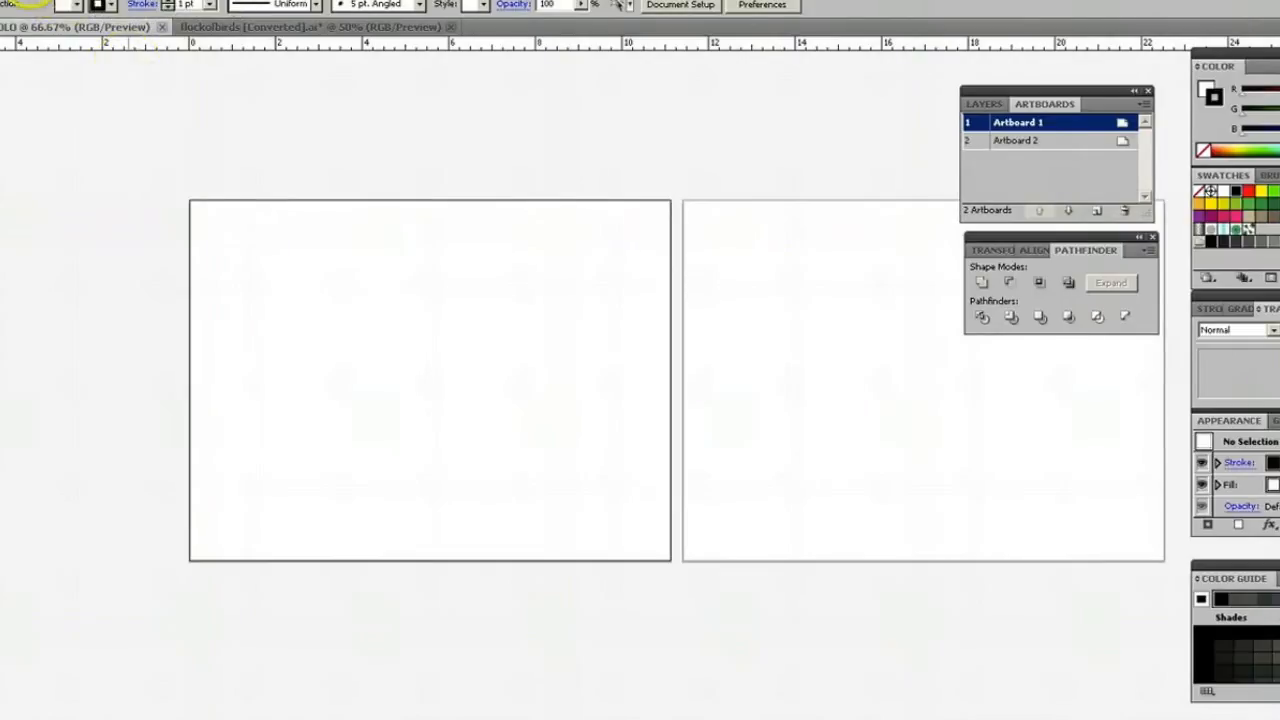
click(32, 0)
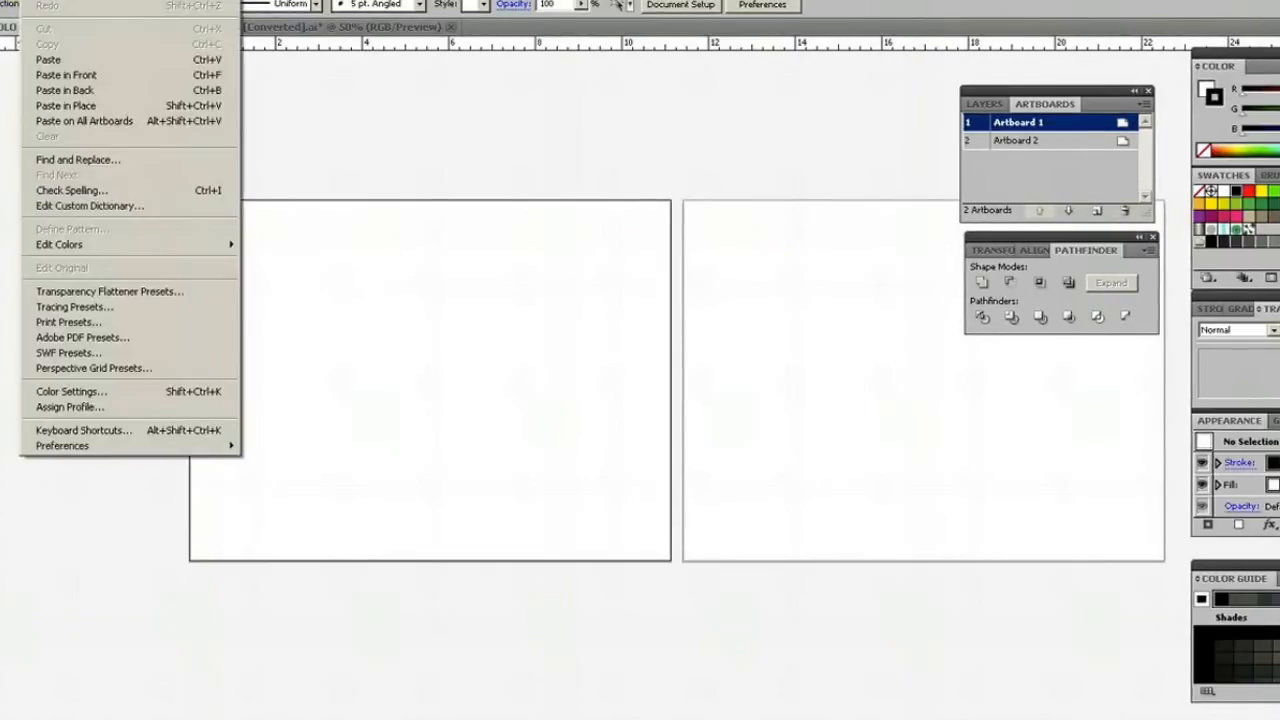
click(62, 76)
Shrink and reposition the flock so it fits inside Artboard 1, then deselect it.
drag(664, 506, 540, 360)
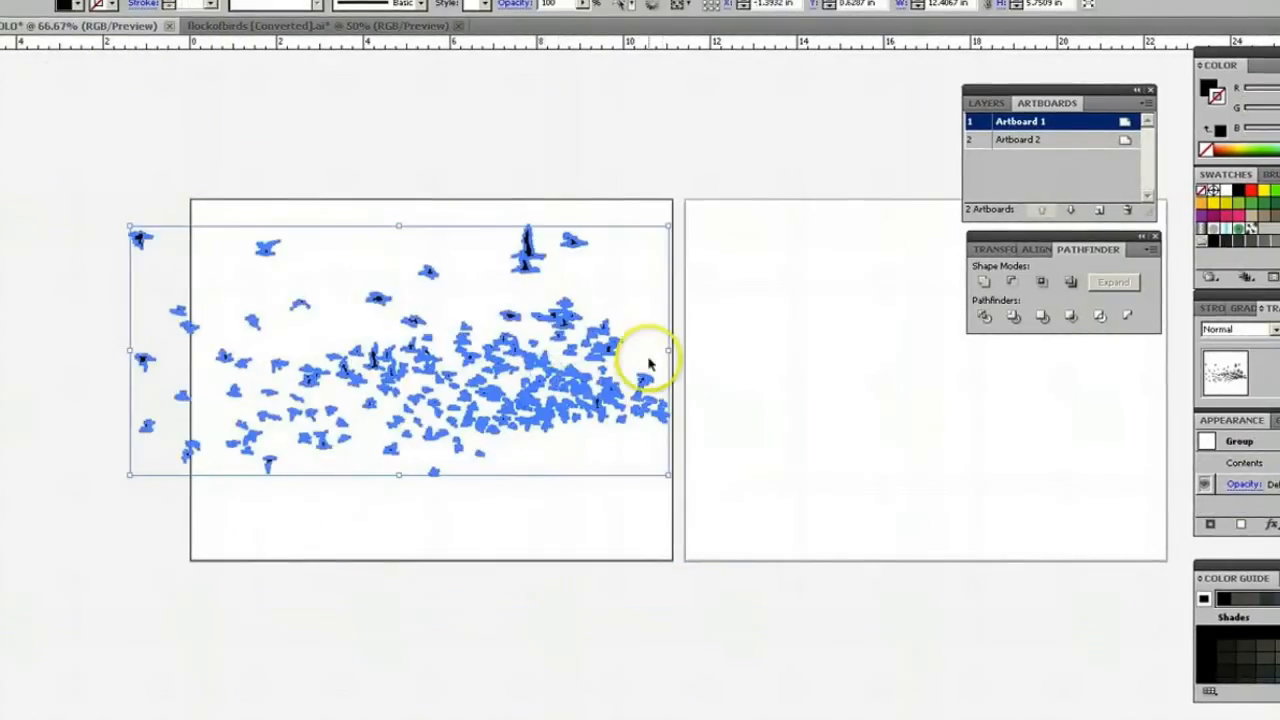
drag(666, 352, 508, 350)
drag(395, 368, 528, 370)
click(602, 225)
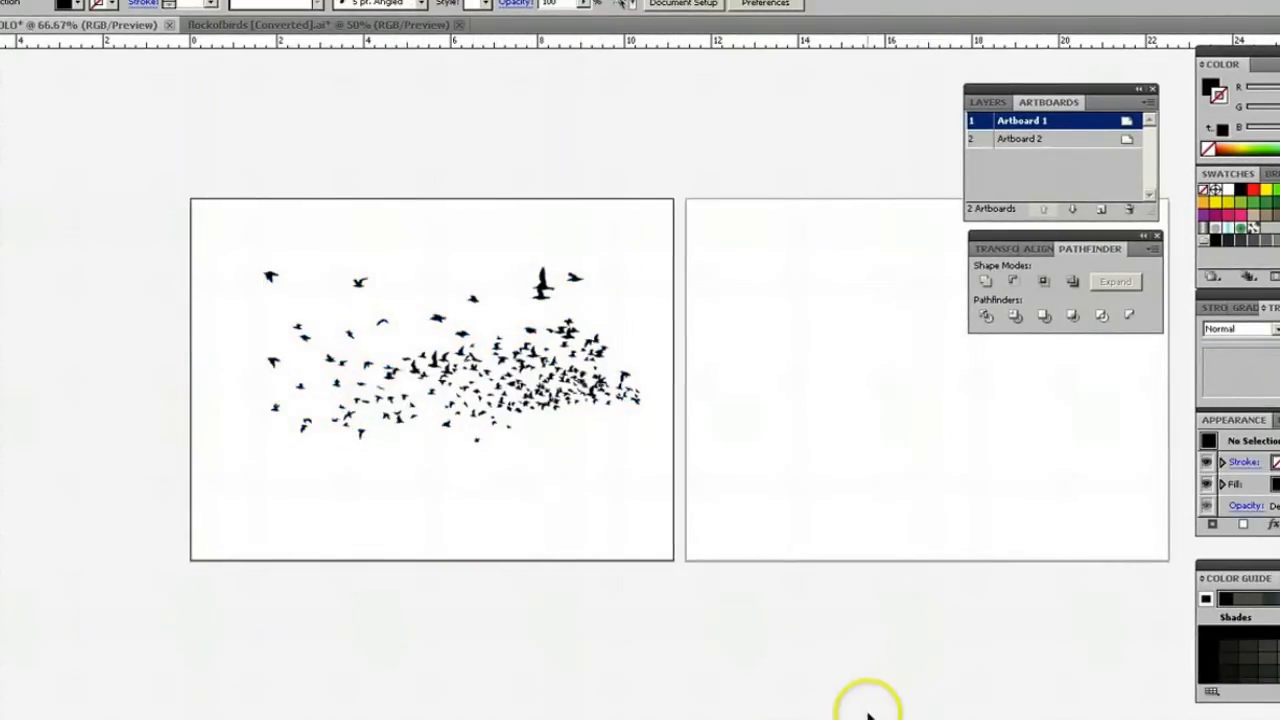
Create an area text box spanning most of Artboard 2 and enter the word SOLO.
drag(836, 719, 855, 719)
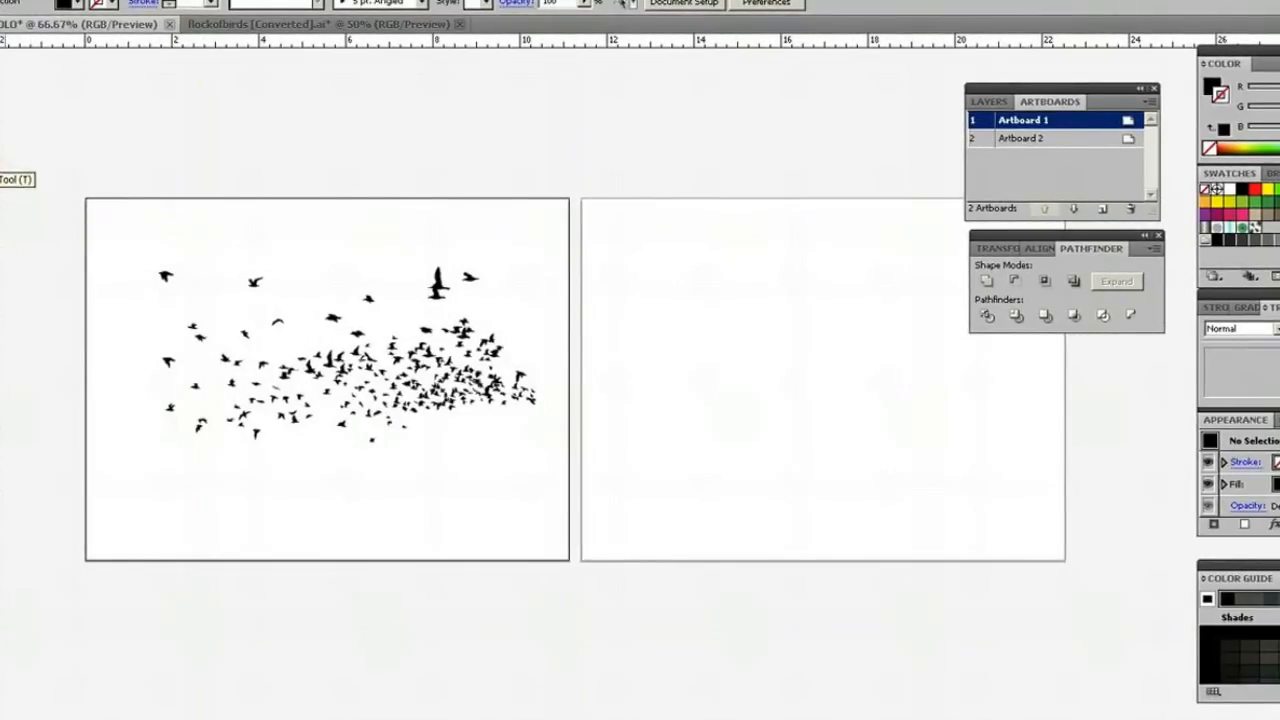
click(0, 162)
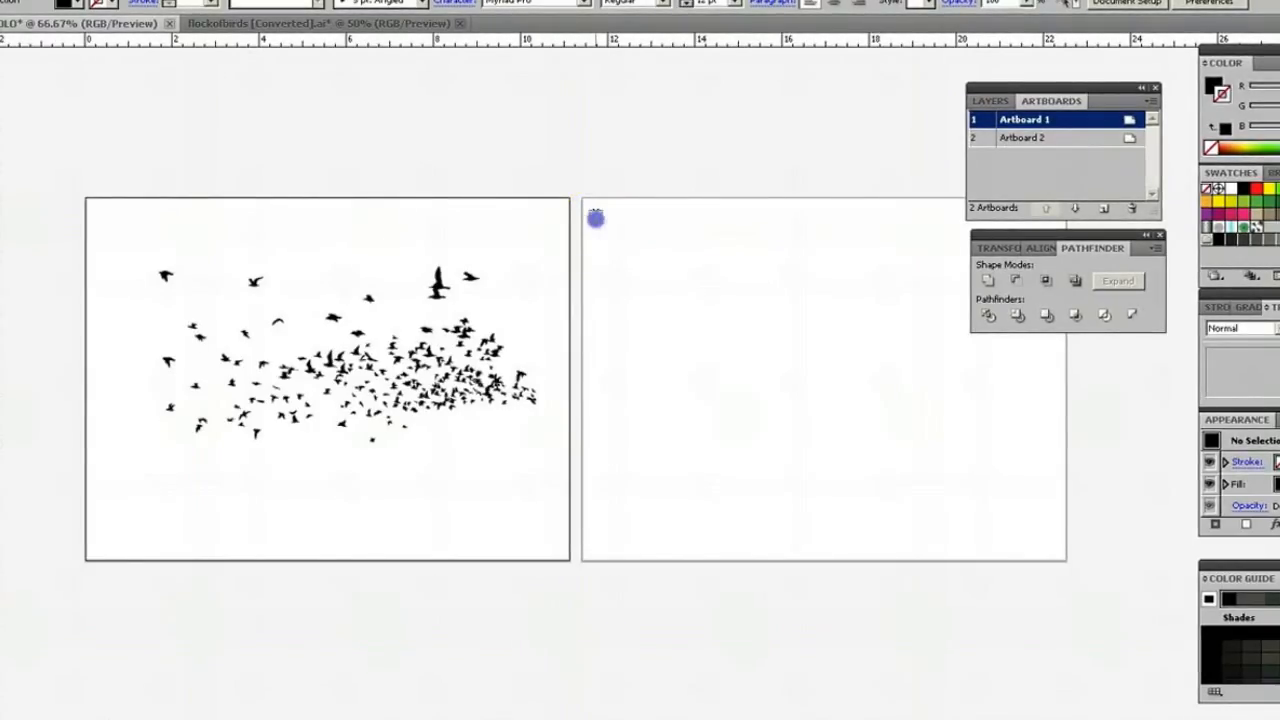
drag(595, 218, 1023, 461)
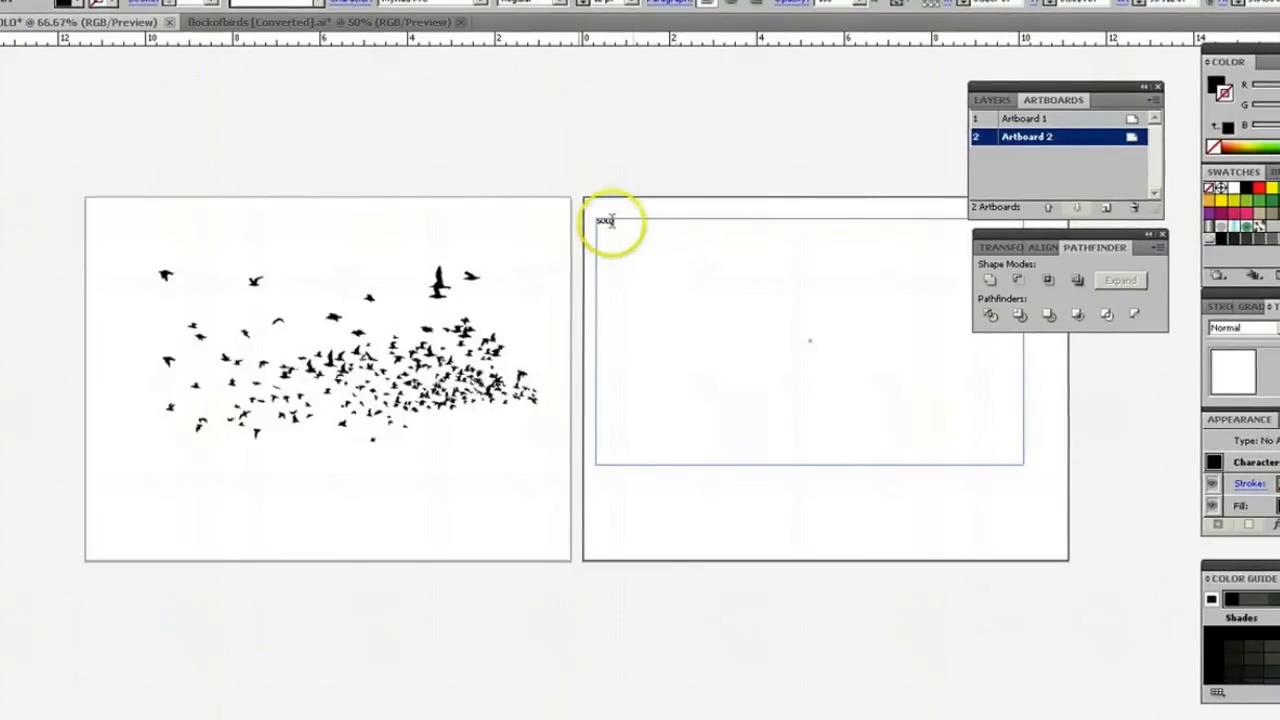
Set the SOLO text to 60 pt with the Bold font style.
drag(618, 221, 576, 222)
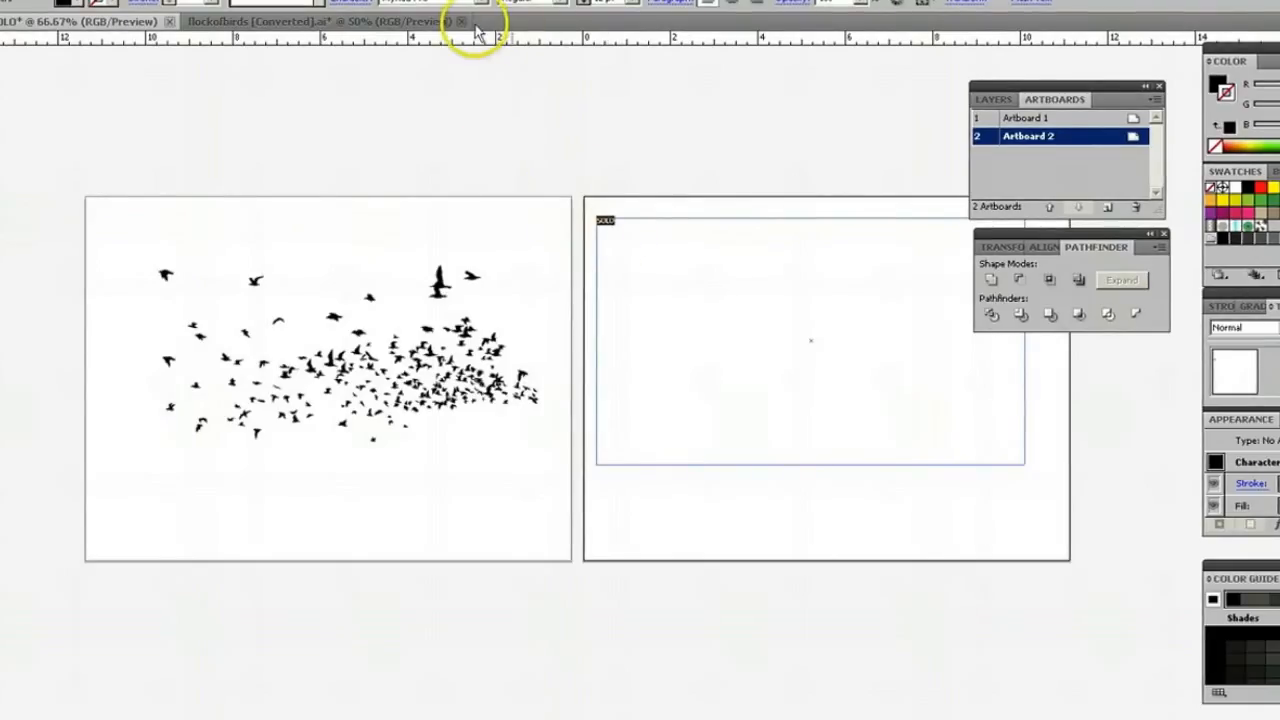
click(635, 5)
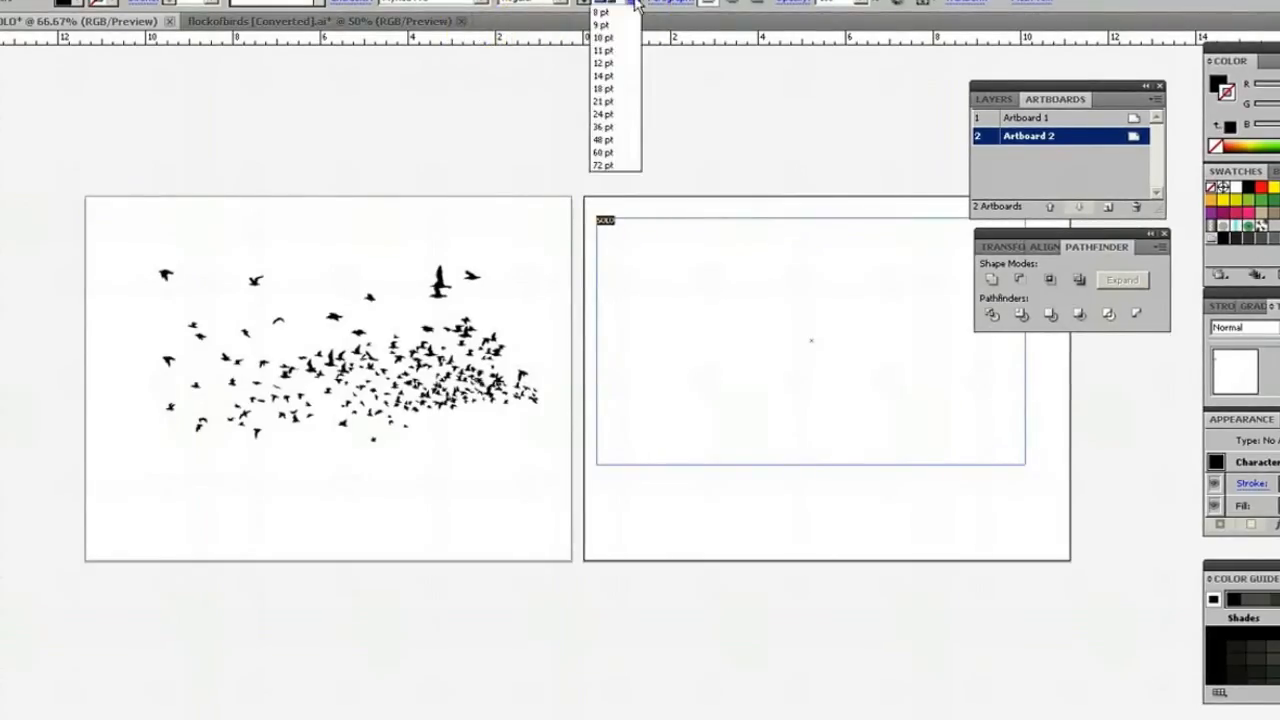
click(607, 205)
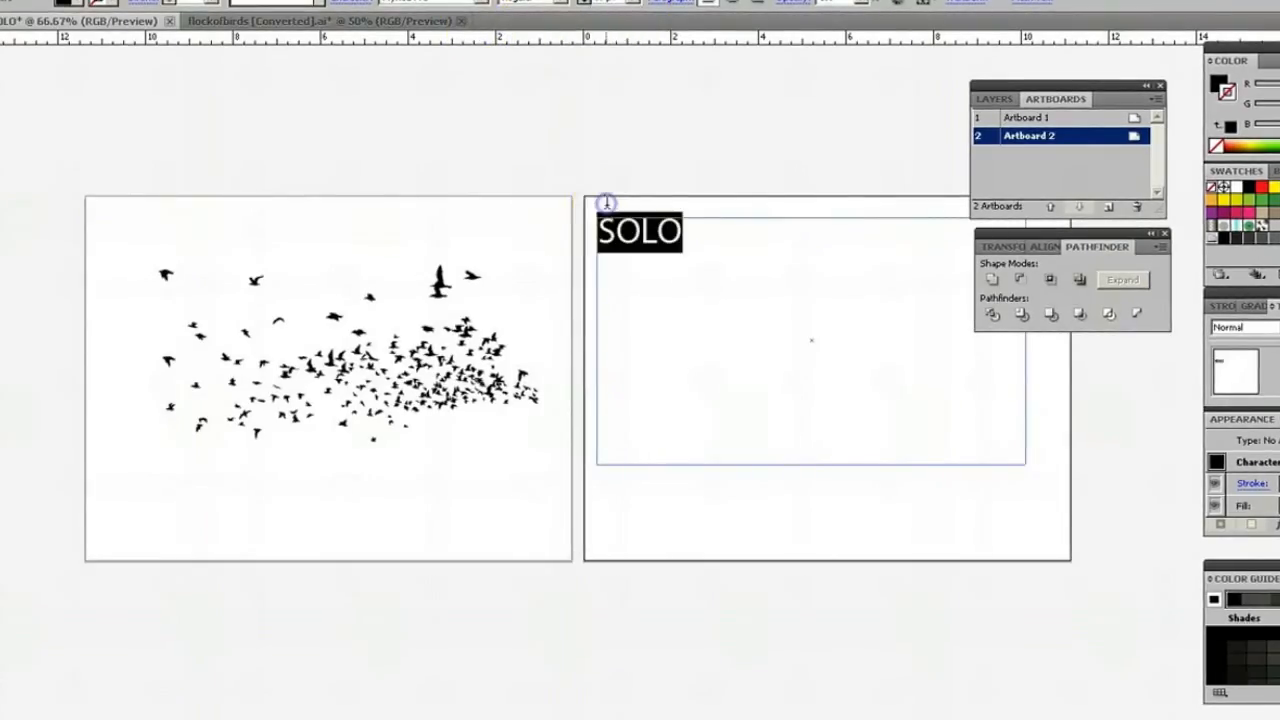
click(565, 5)
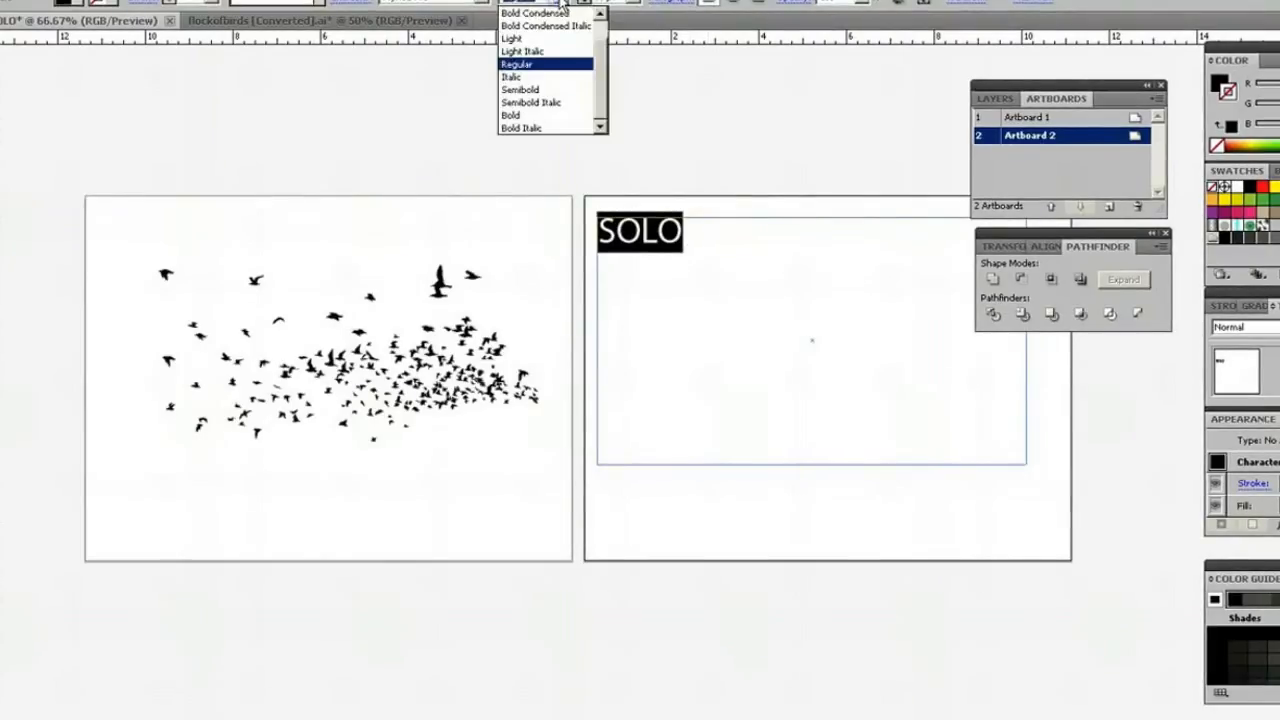
click(529, 116)
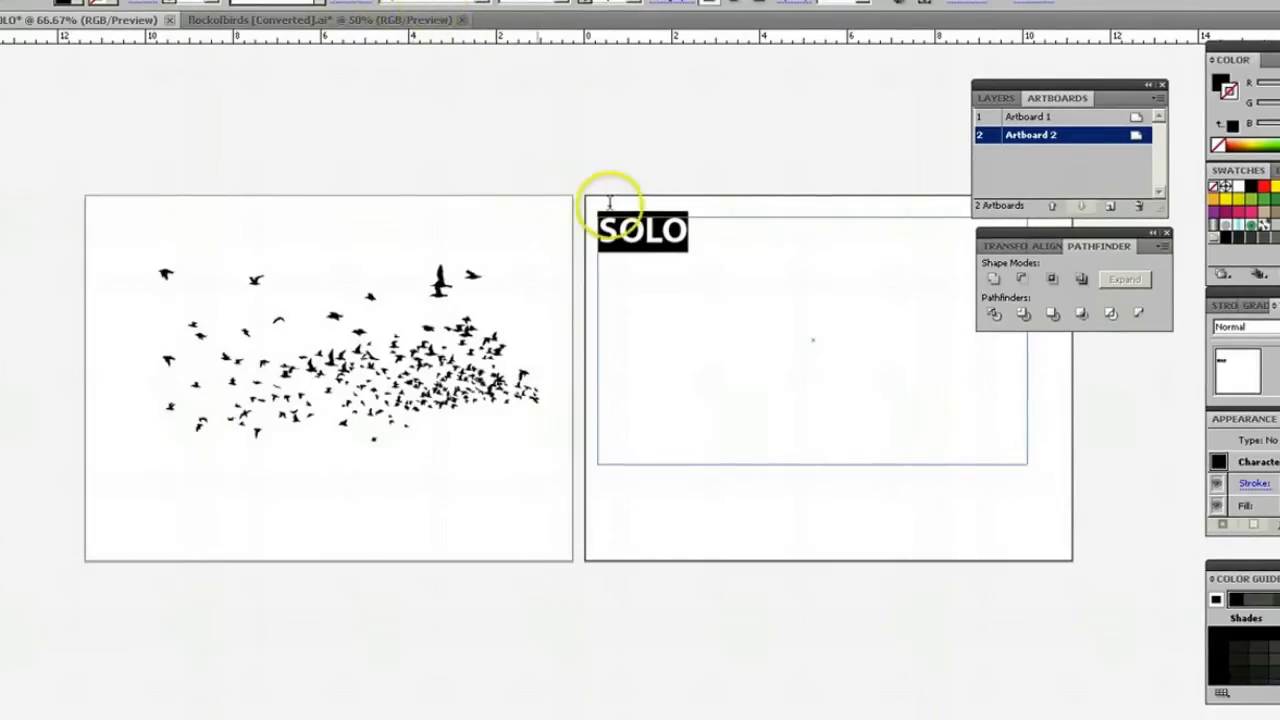
click(692, 230)
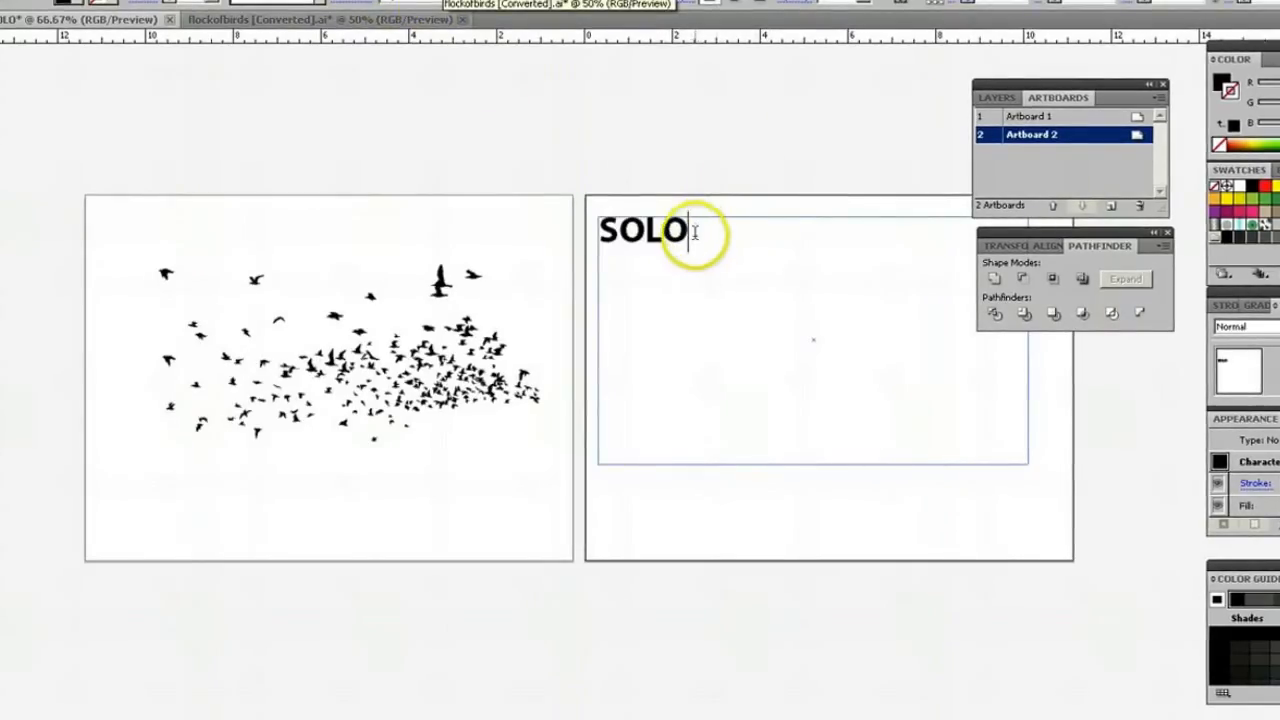
Tighten the tracking of the whole word SOLO until its letters touch or slightly overlap.
drag(694, 230, 592, 222)
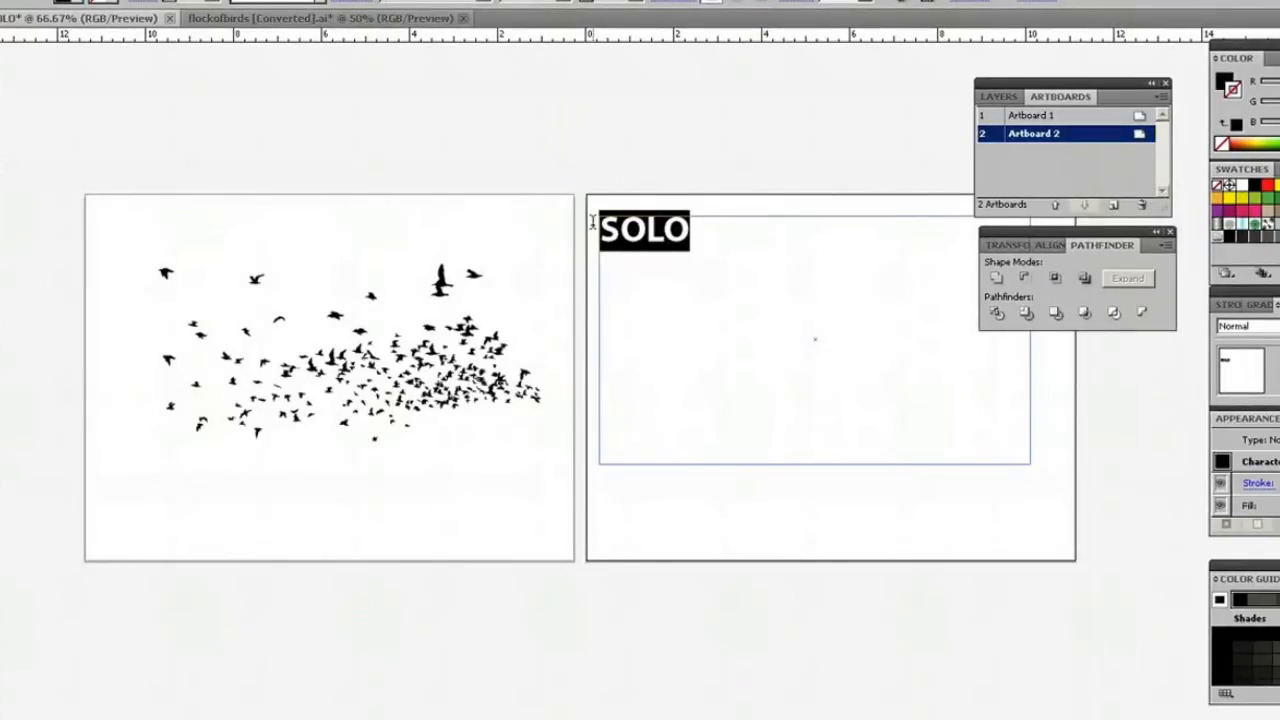
key(alt+Left)
key(alt+Left)
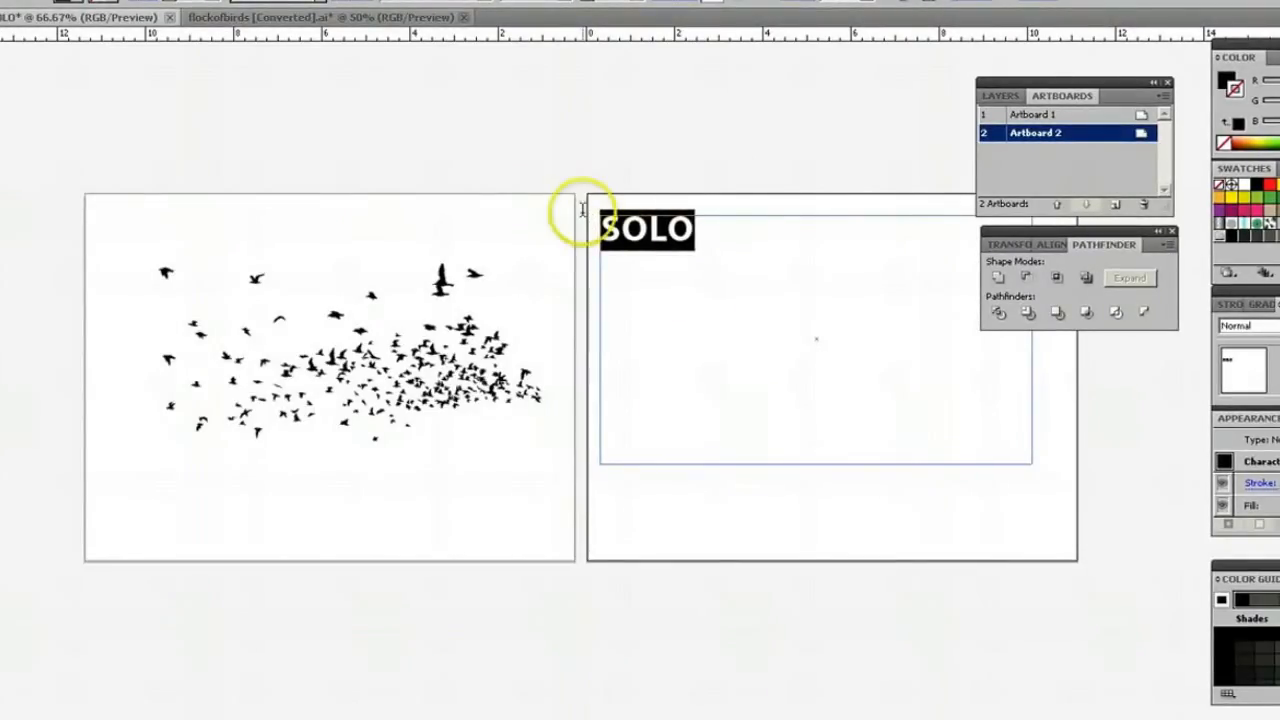
key(alt+Left)
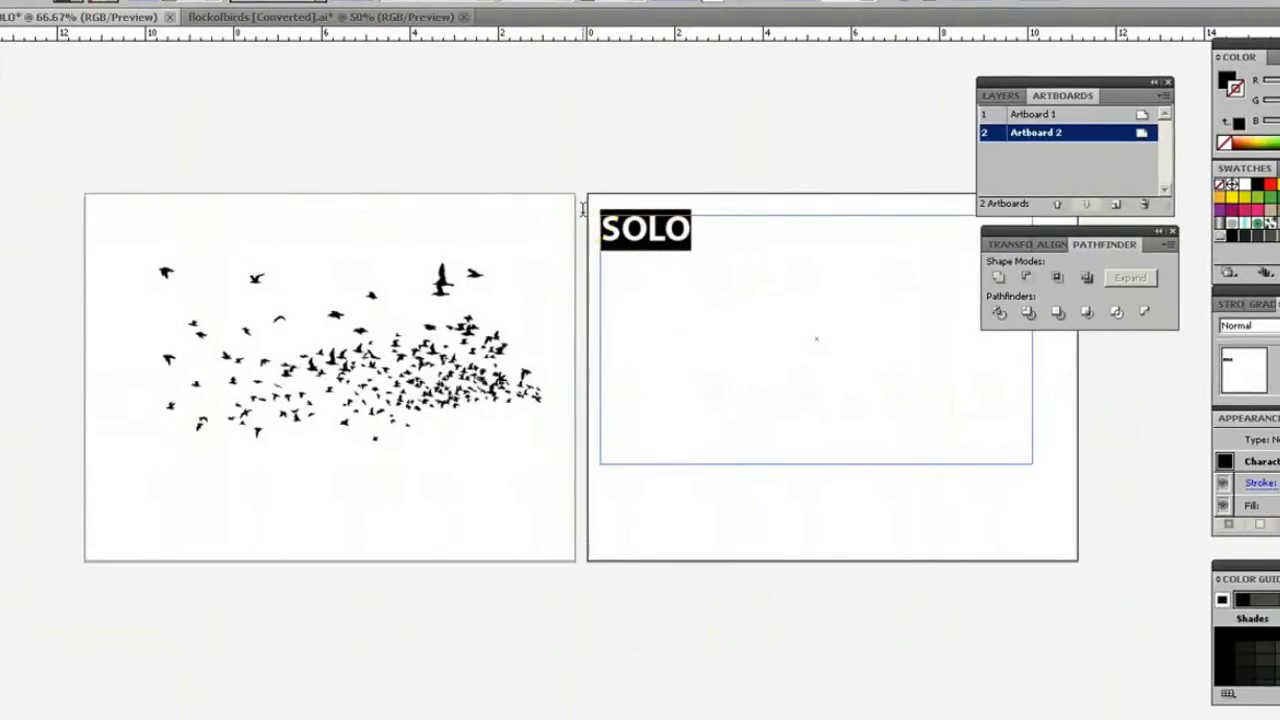
key(alt+Right)
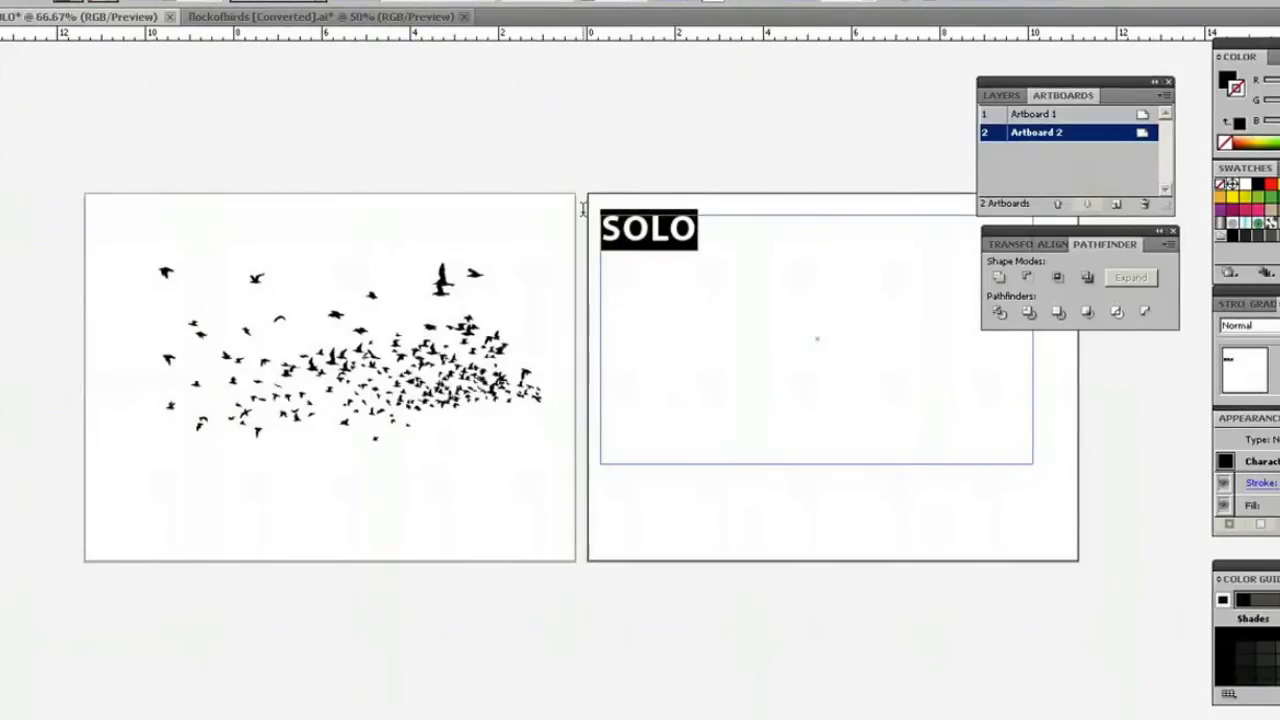
key(alt+Left)
key(alt+Left)
key(alt+Left)
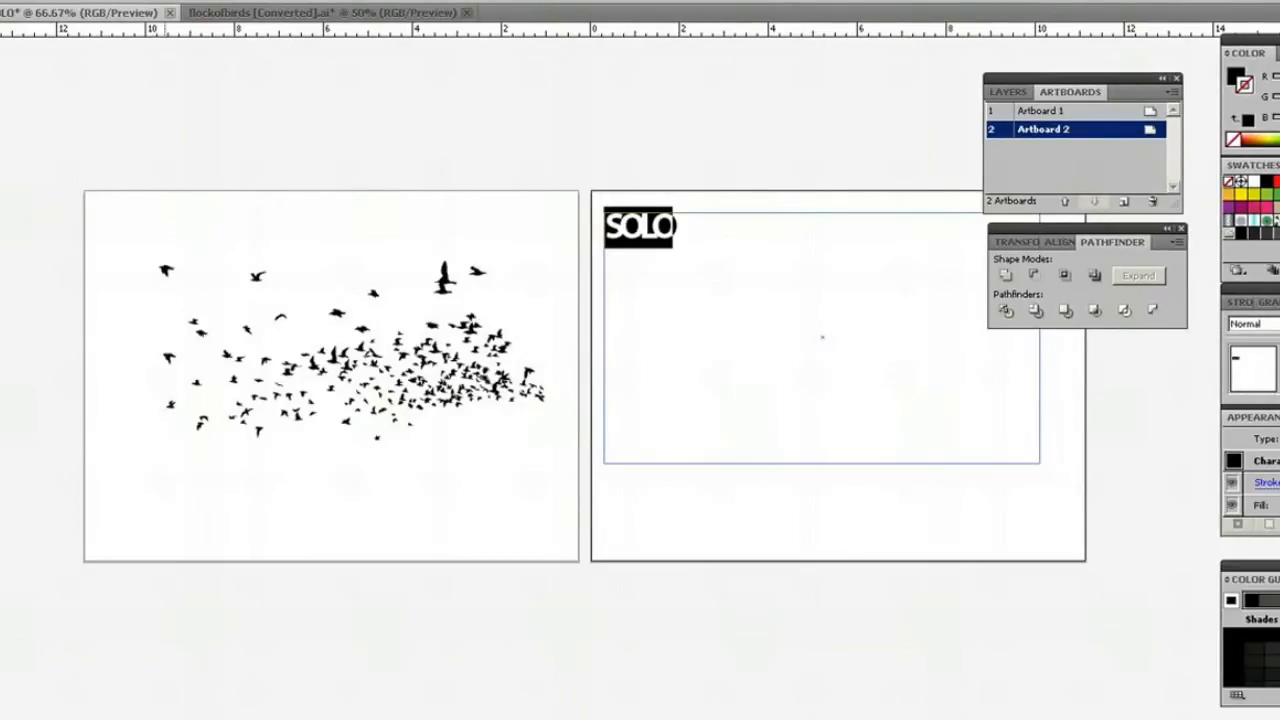
Convert the SOLO text object to outlines and enlarge the lettering across most of Artboard 2's width.
click(74, 0)
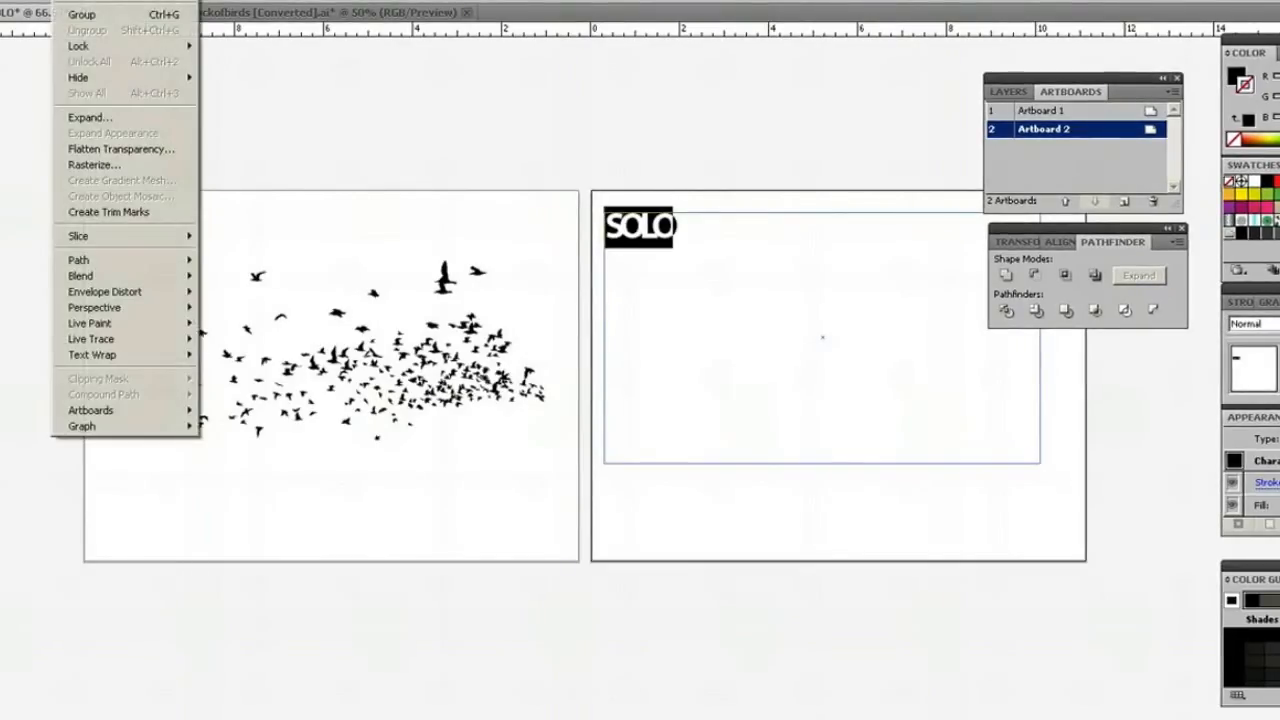
mouse_move(116, 0)
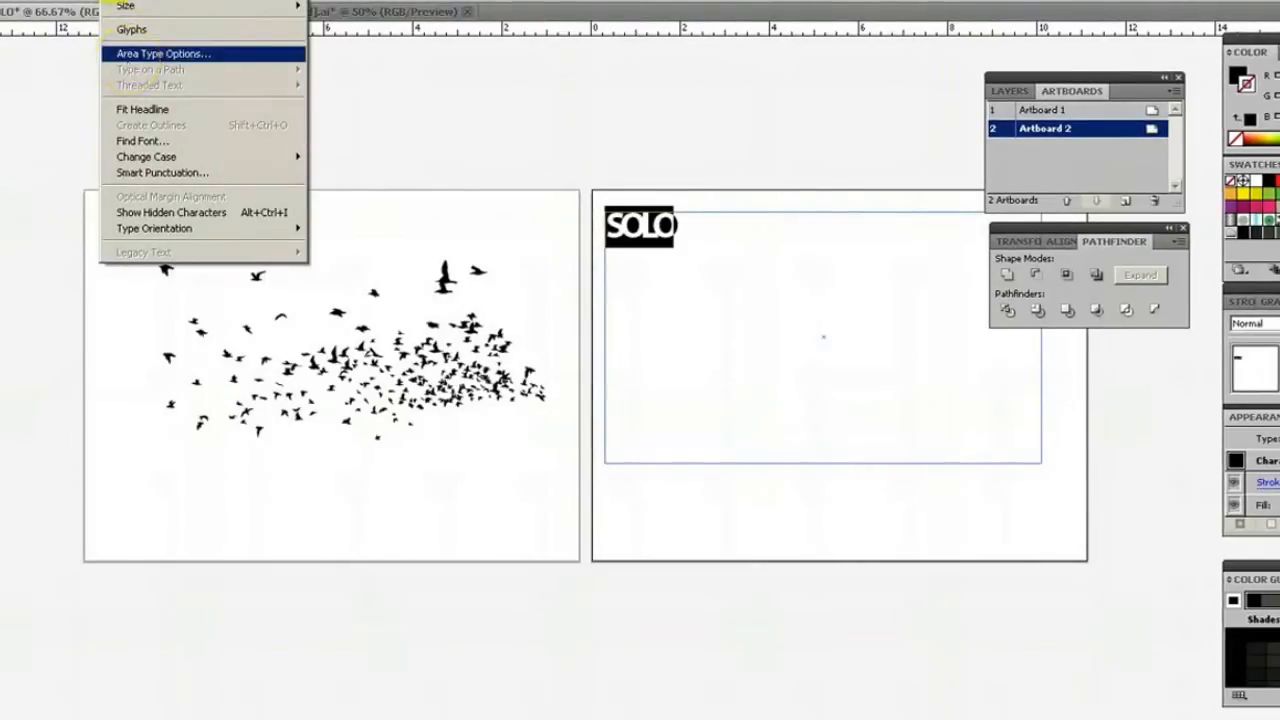
click(116, 0)
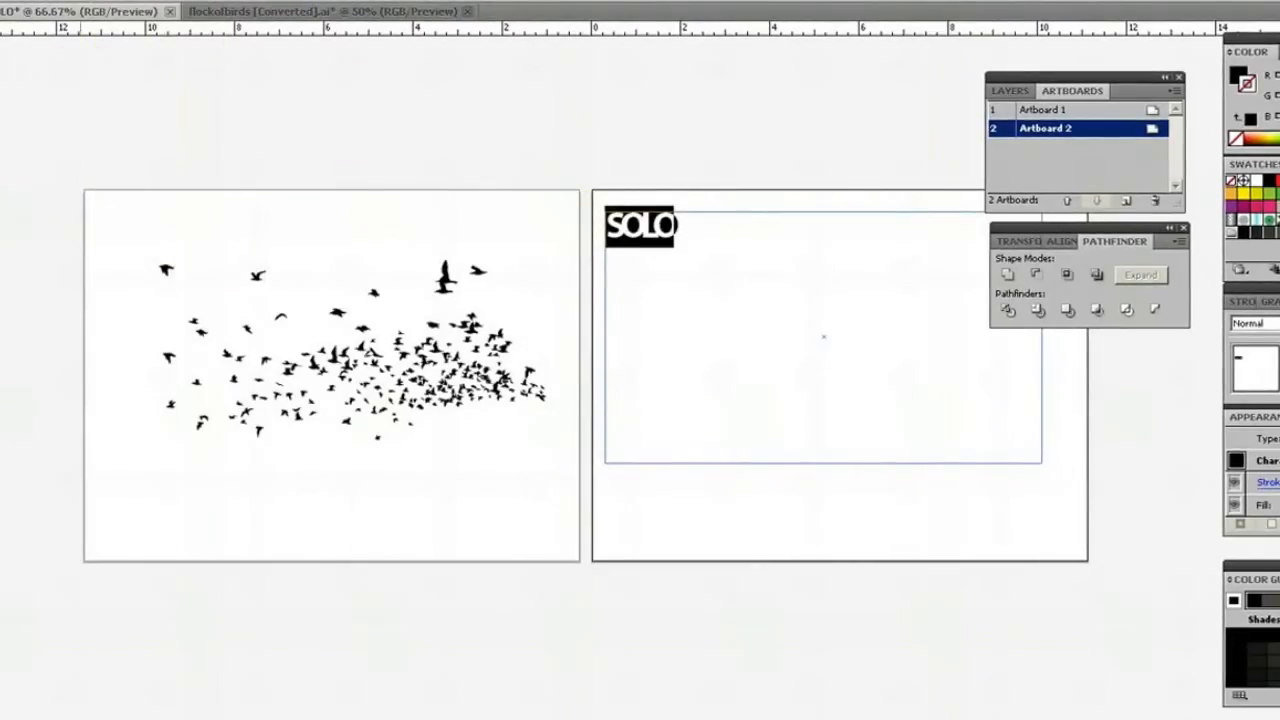
click(634, 206)
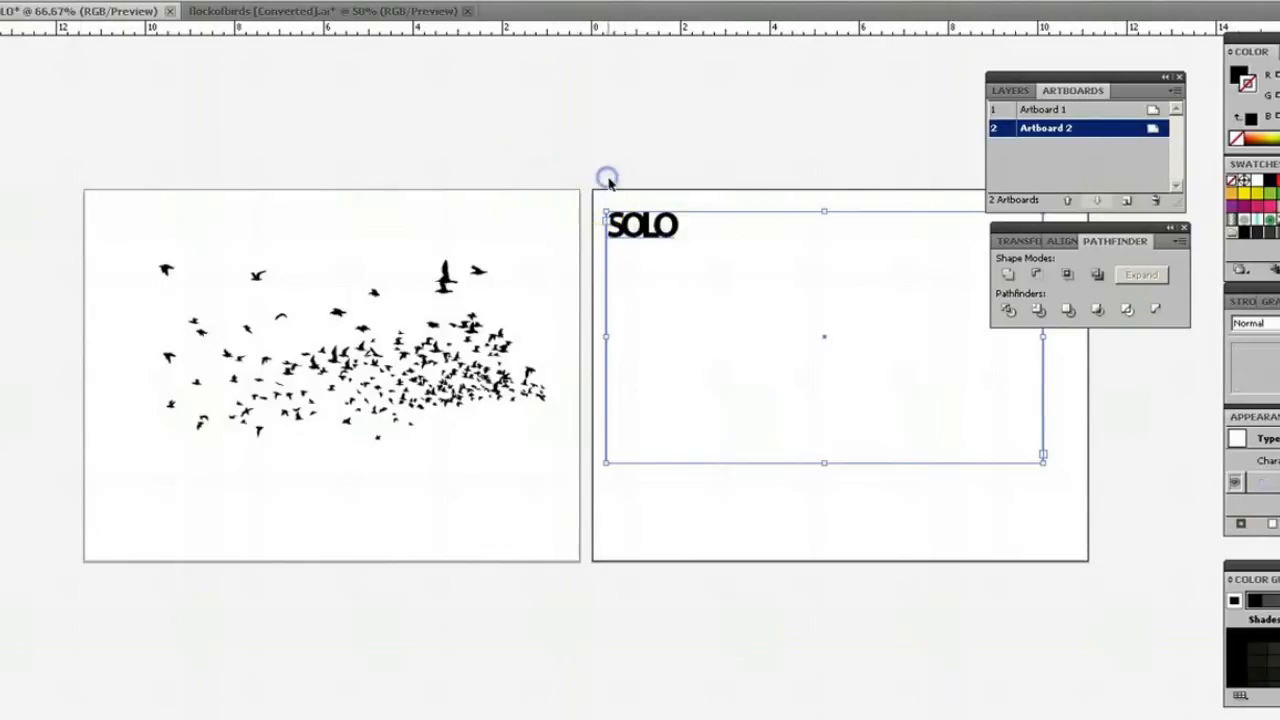
click(608, 181)
click(633, 233)
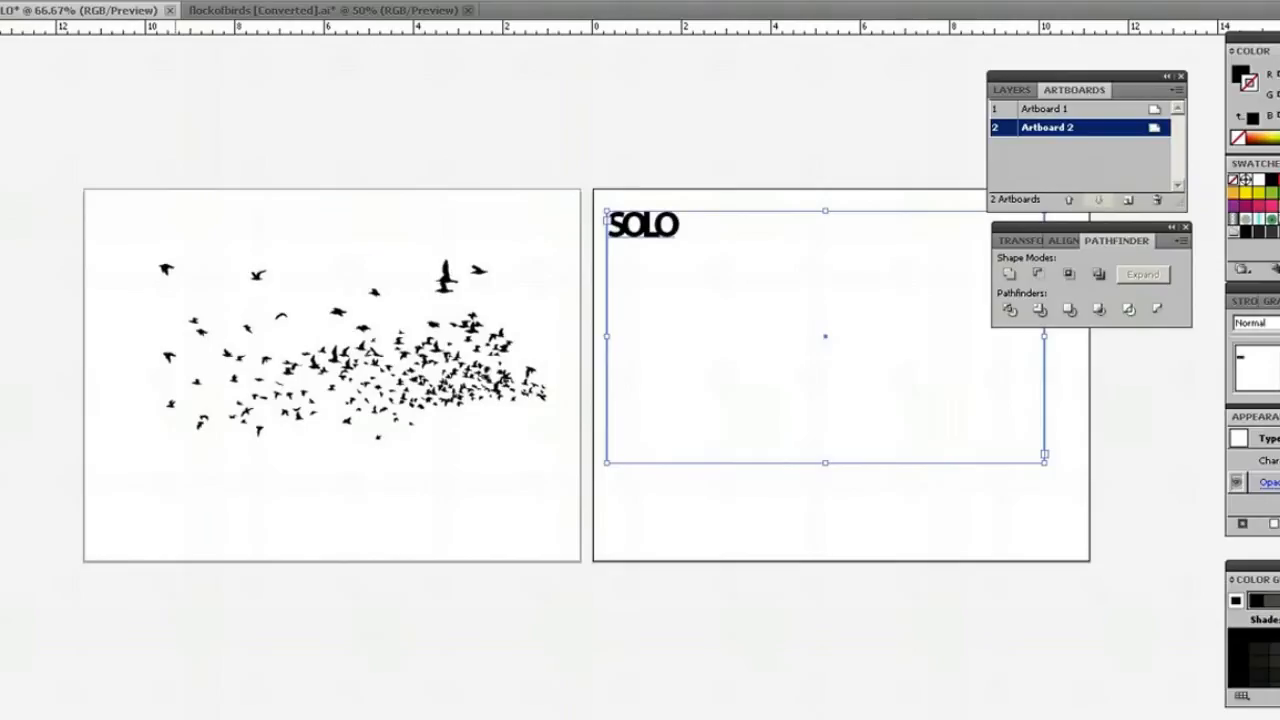
click(116, 0)
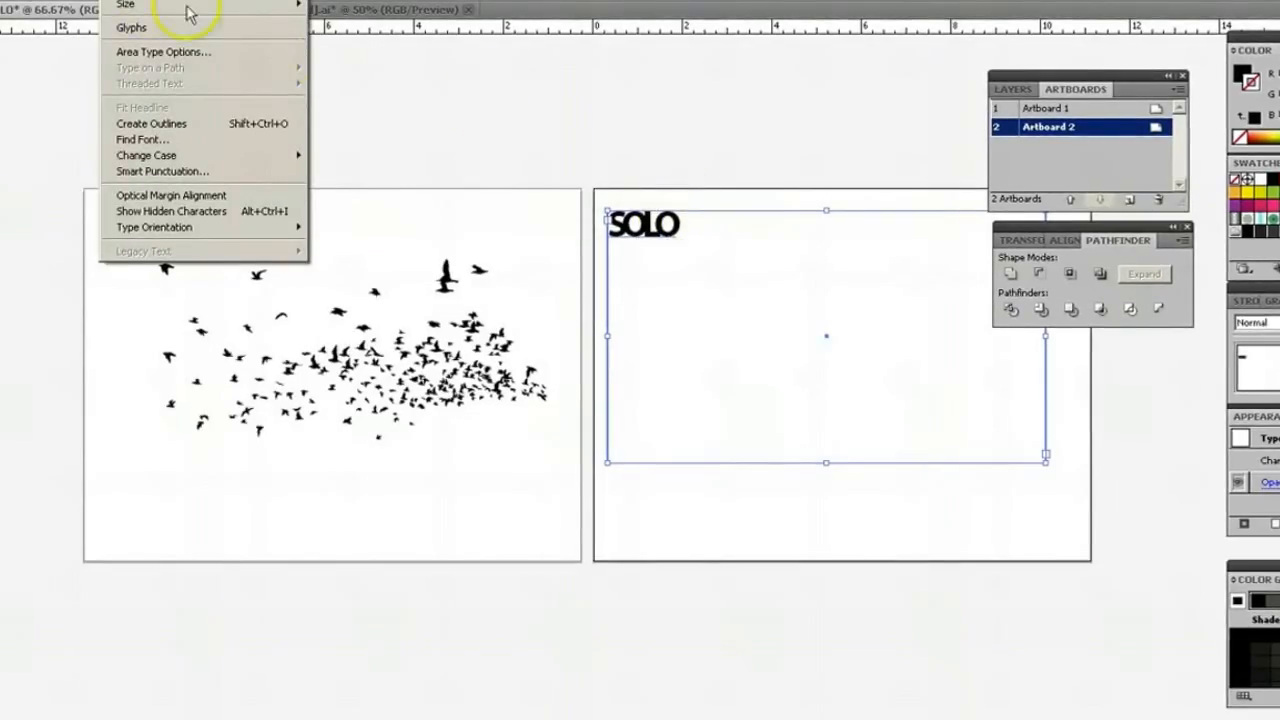
click(166, 123)
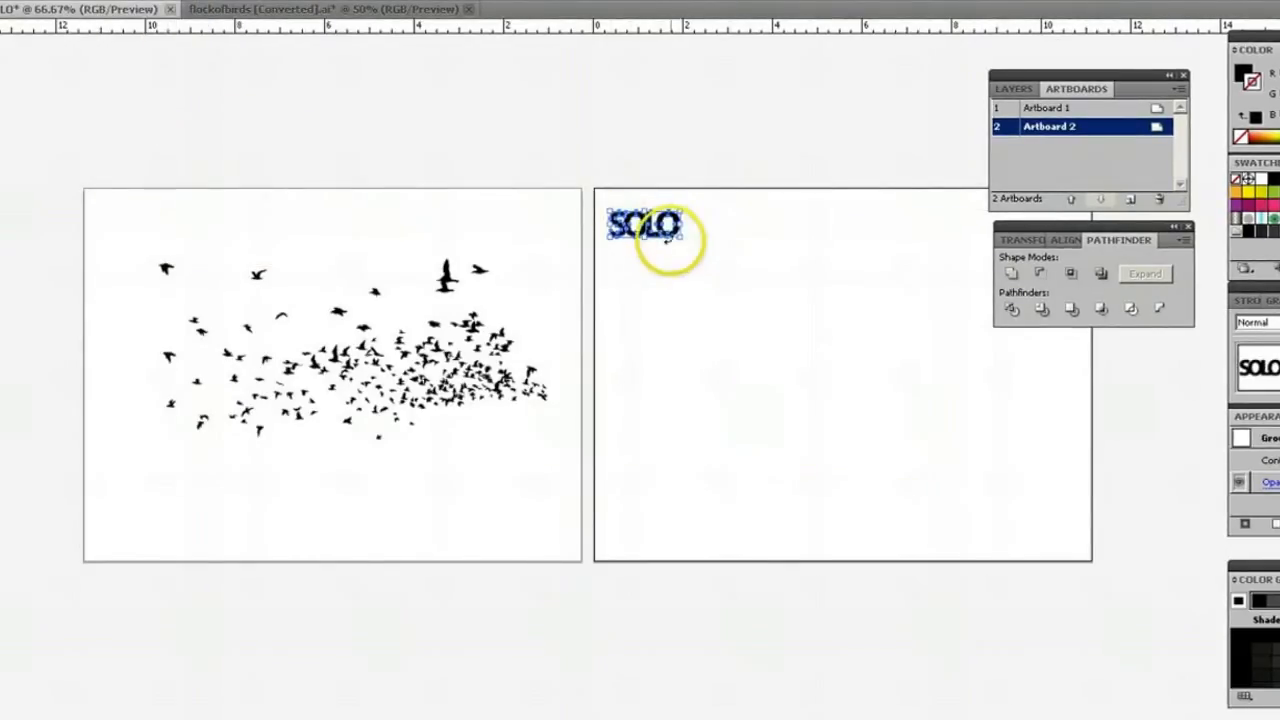
drag(683, 237, 1003, 412)
click(878, 718)
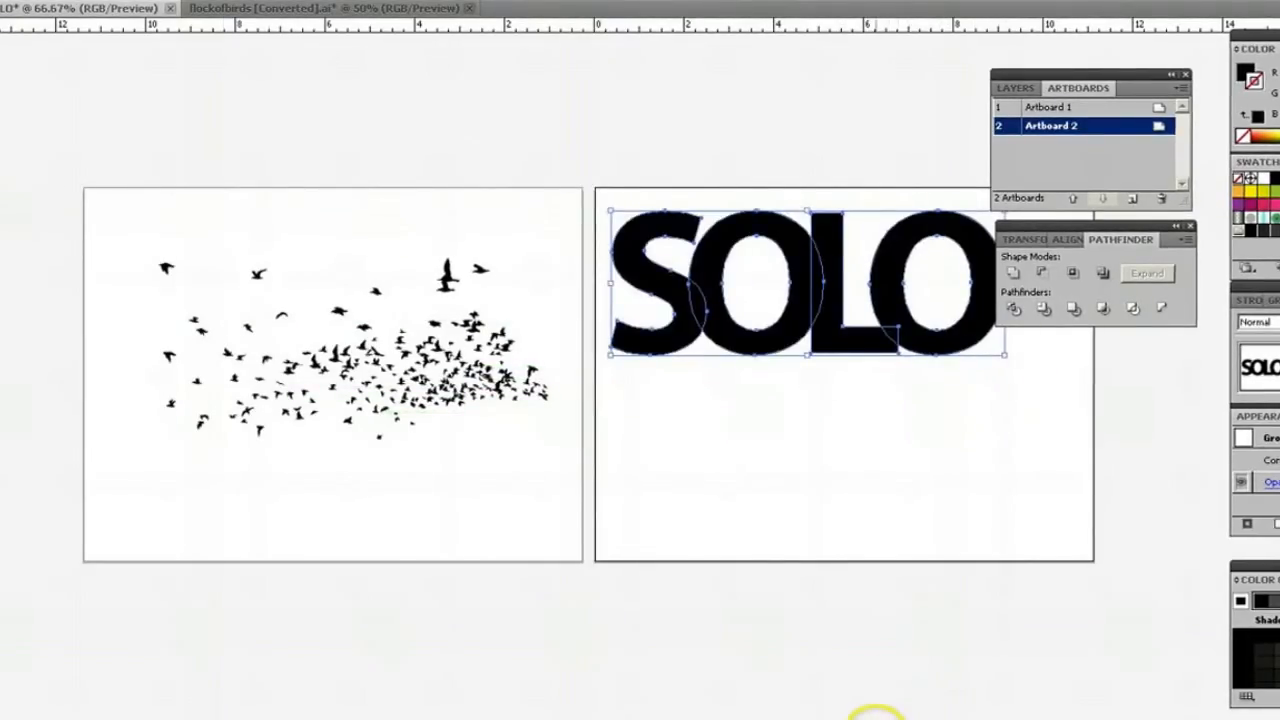
Move the outlined SOLO lettering to the middle of Artboard 2 and group its letters.
drag(876, 718, 891, 718)
drag(542, 328, 558, 386)
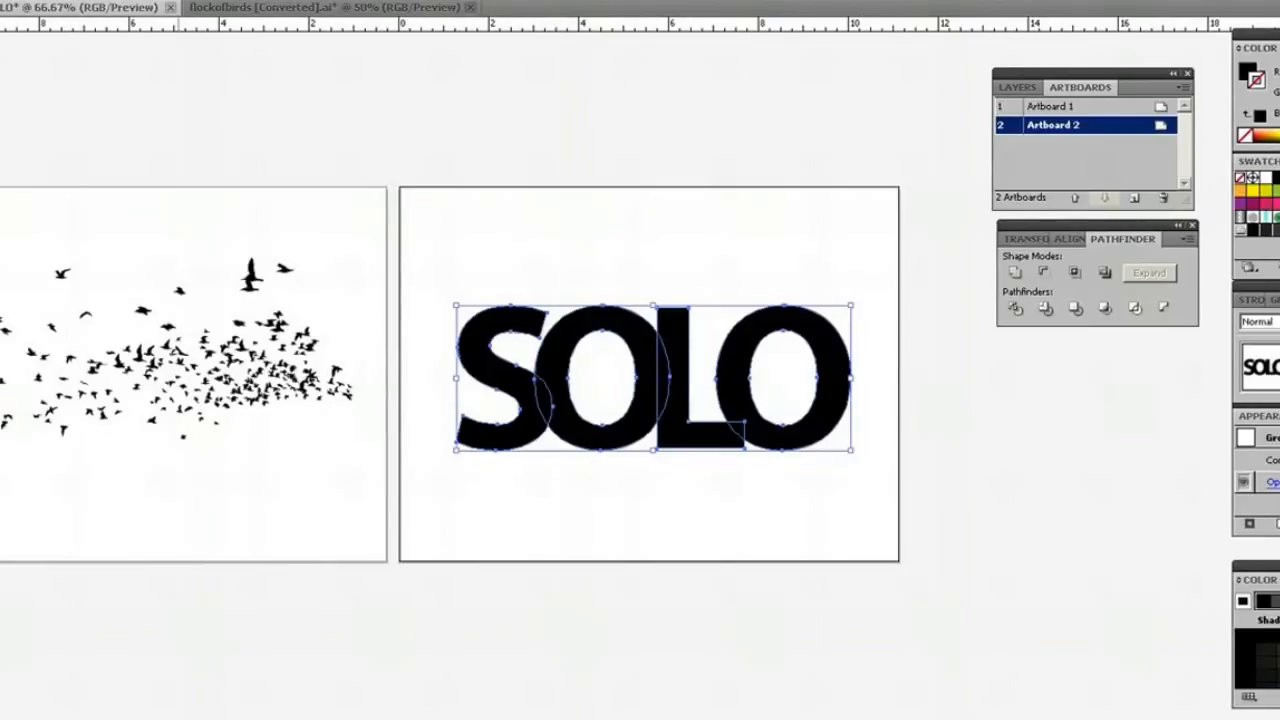
click(70, 1)
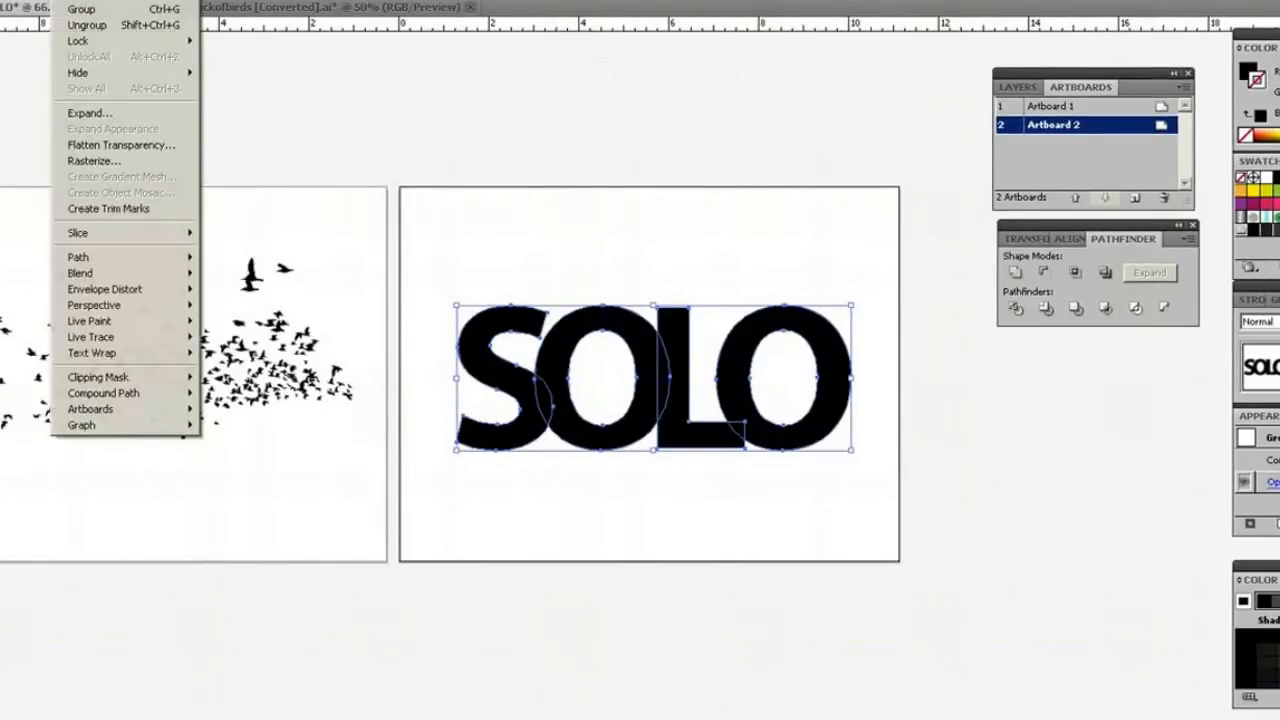
click(74, 10)
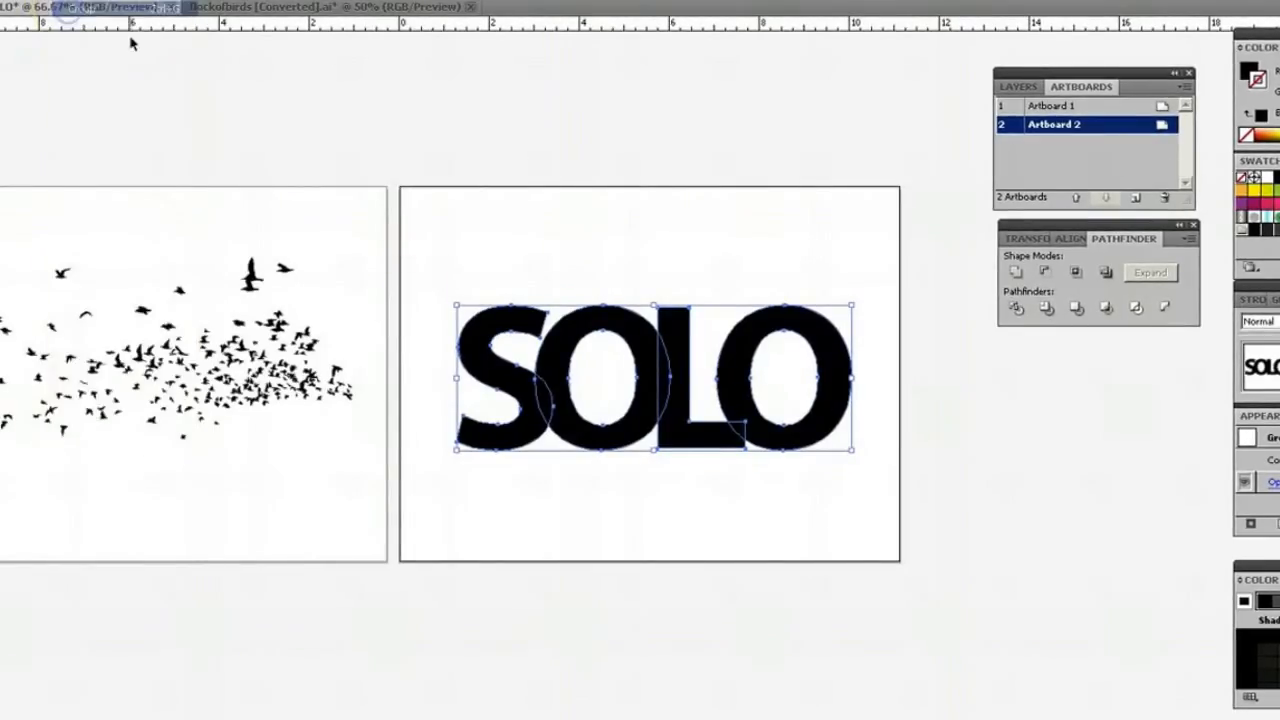
click(579, 282)
click(514, 322)
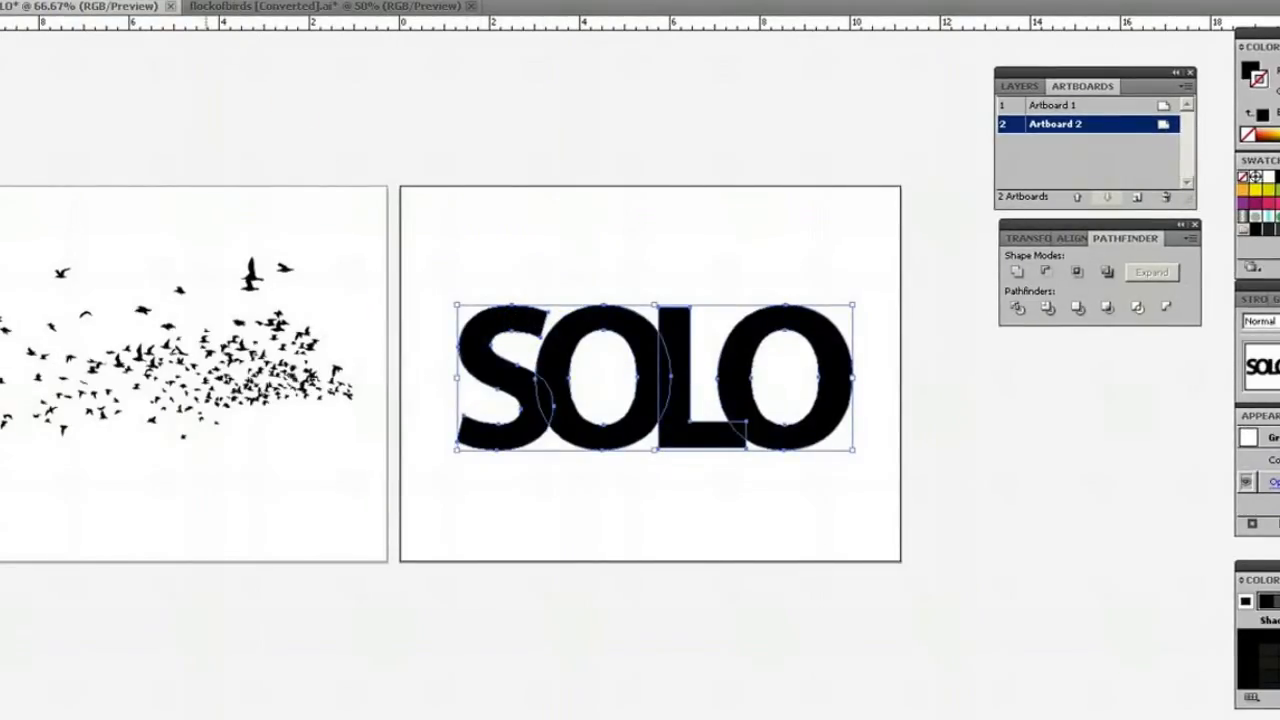
click(455, 276)
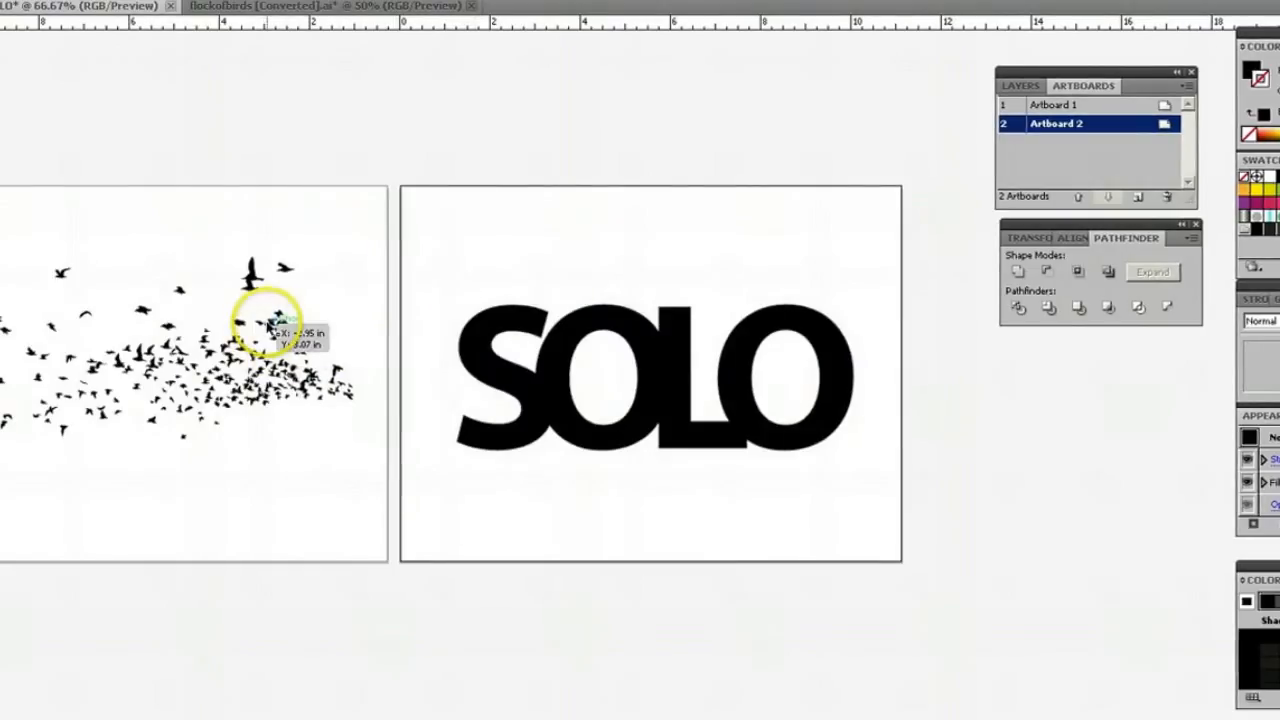
Move the bird flock from Artboard 1 over the SOLO lettering and enlarge it to nearly the full width of Artboard 2.
drag(270, 325, 742, 334)
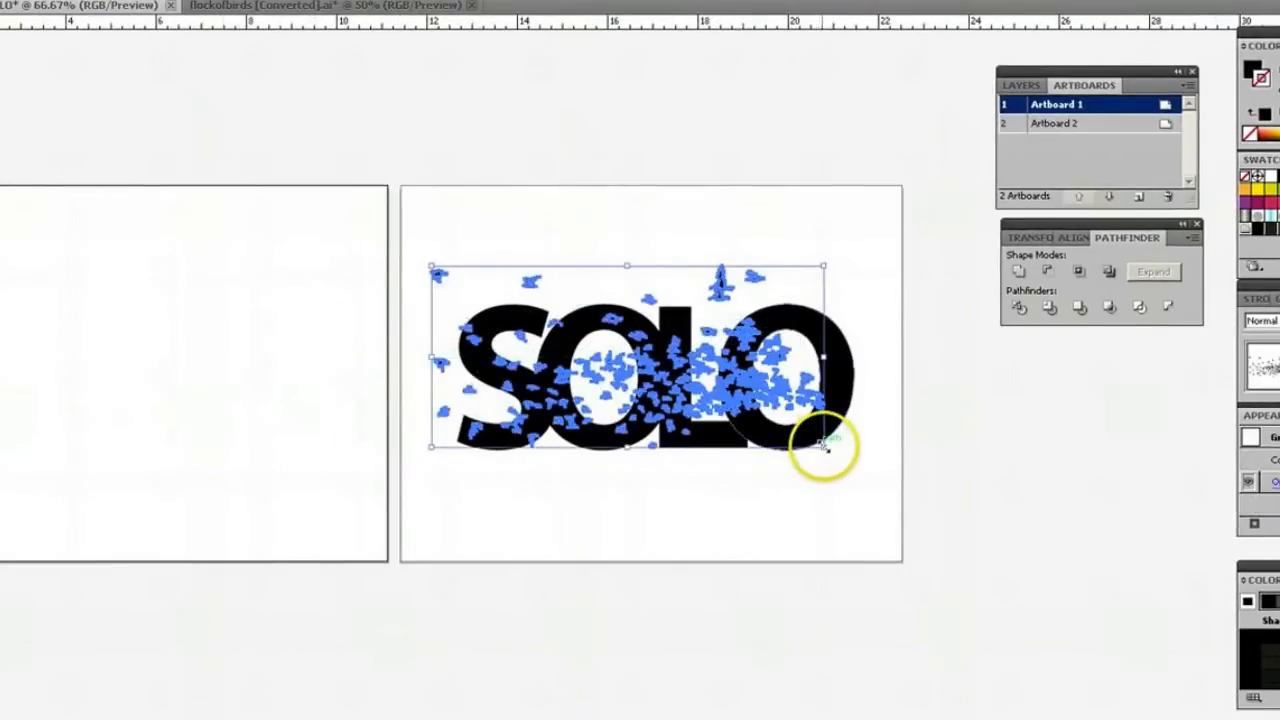
drag(824, 448, 864, 484)
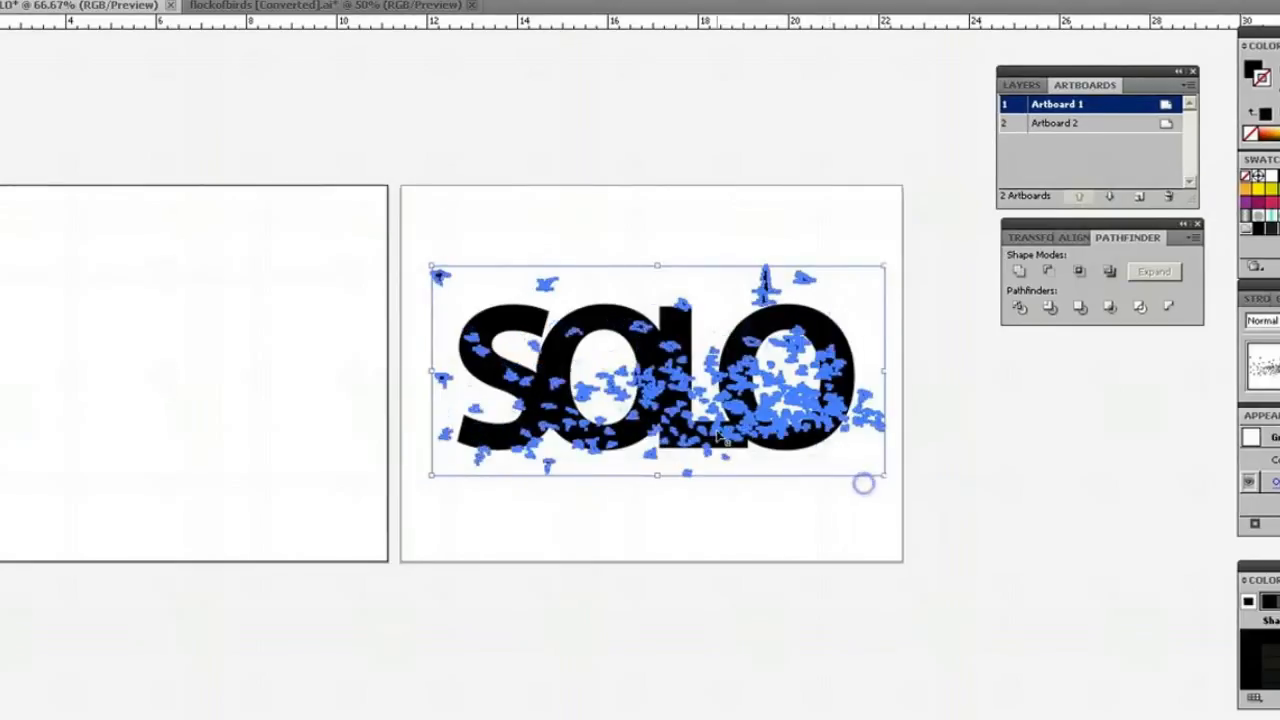
drag(618, 368, 597, 347)
drag(847, 447, 890, 490)
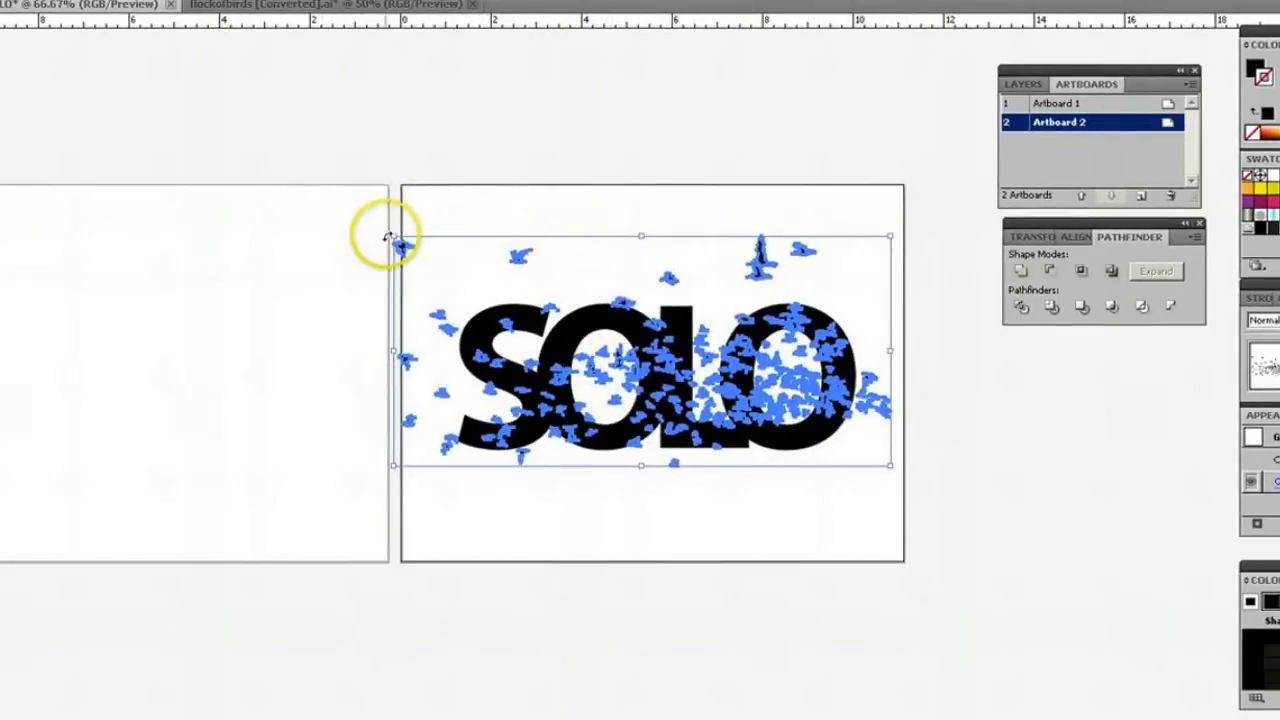
drag(394, 238, 430, 253)
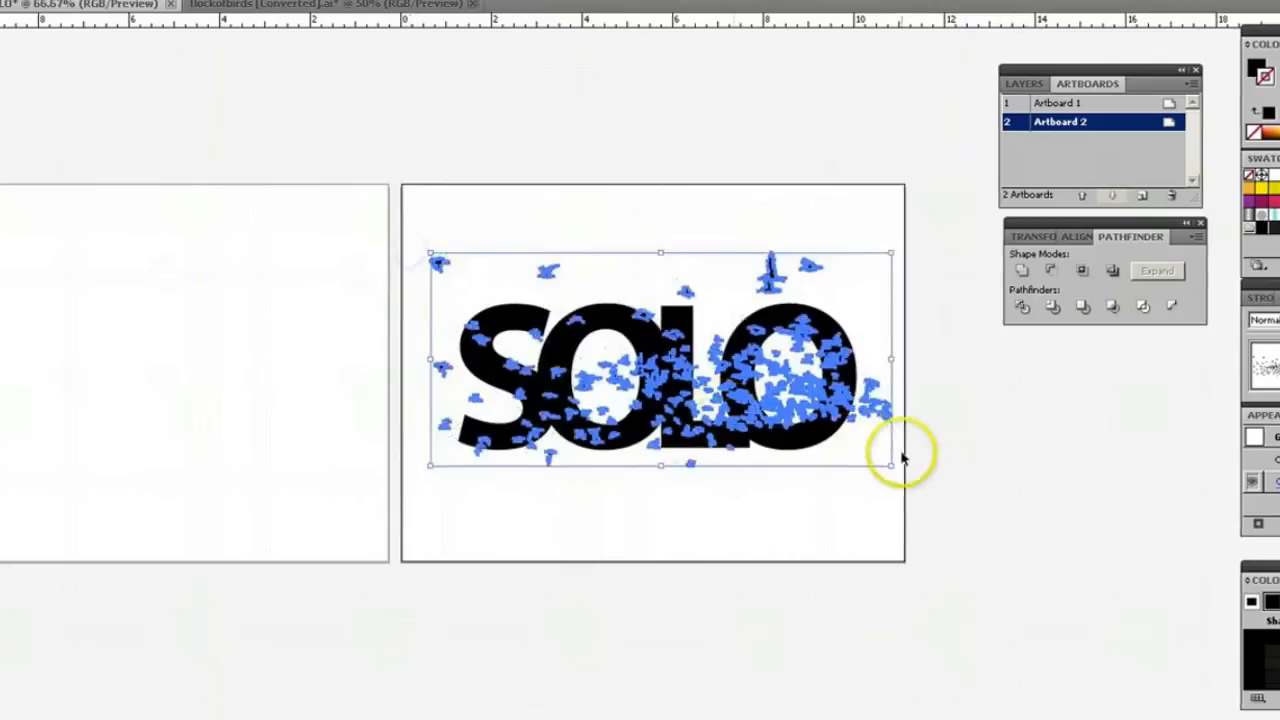
drag(890, 463, 926, 490)
drag(738, 400, 713, 394)
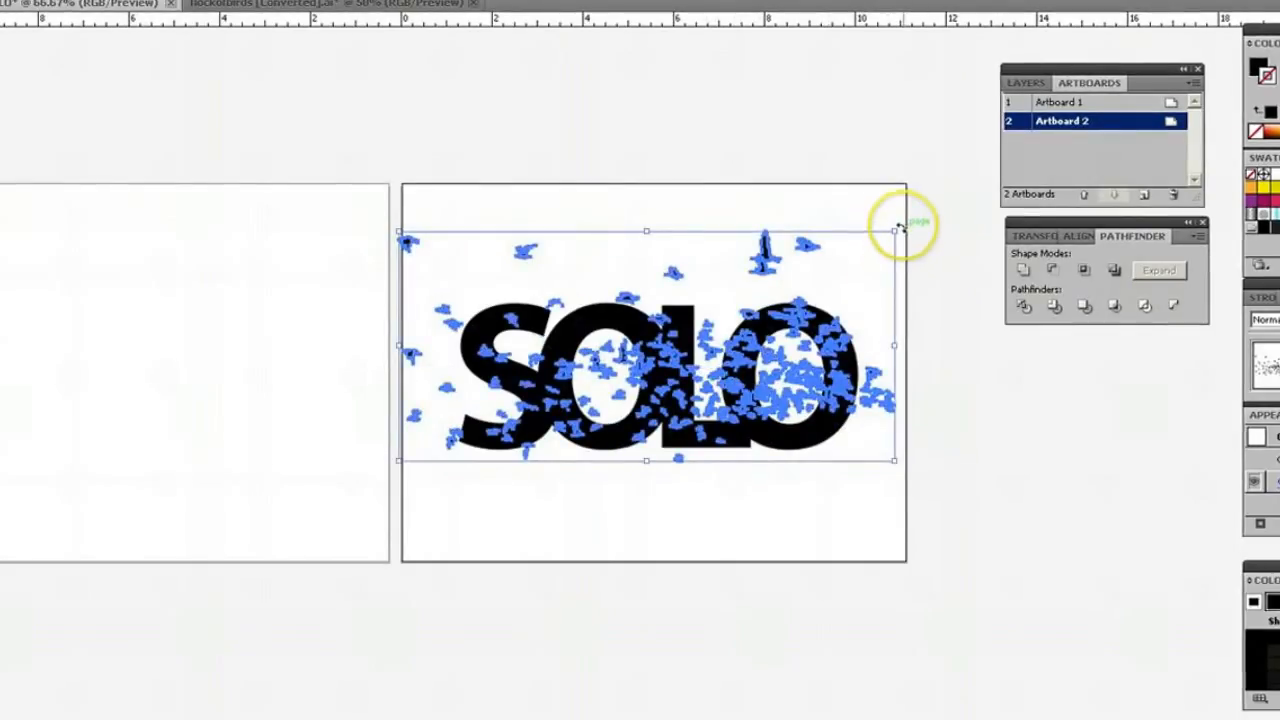
Rotate the bird flock slightly clockwise and position its dense part over the lower right of the SOLO lettering.
click(906, 224)
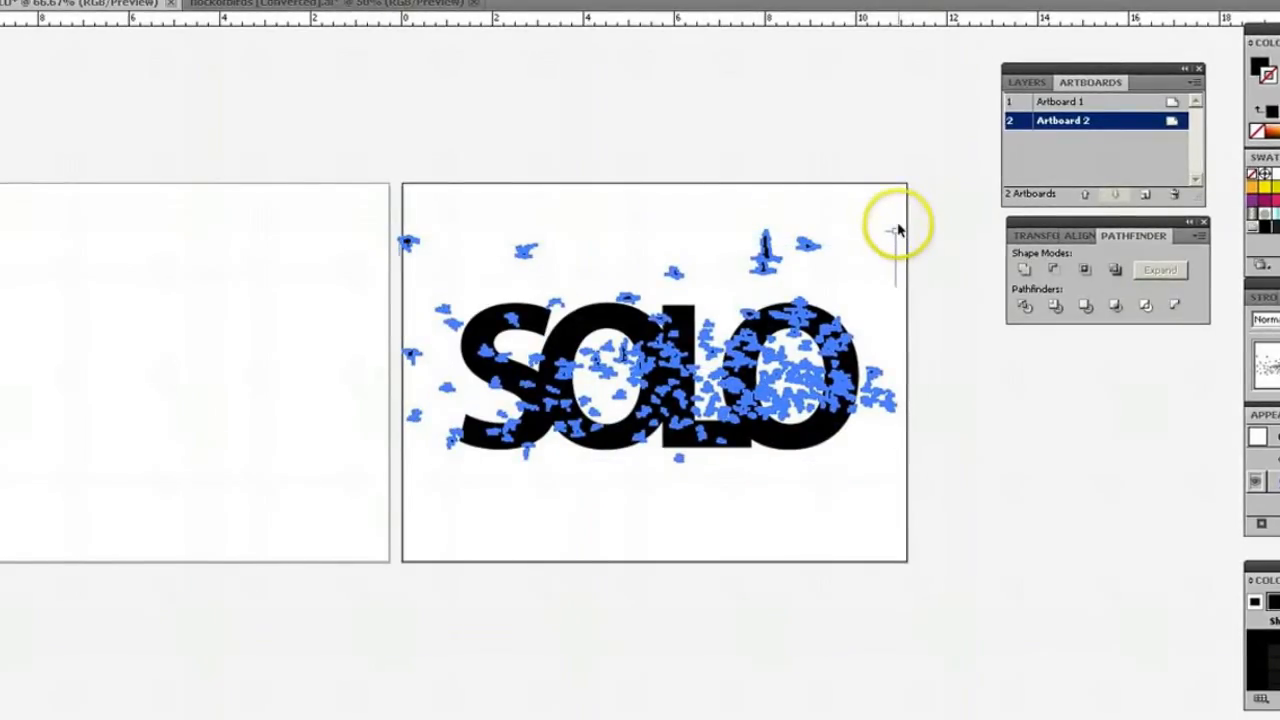
drag(900, 225, 914, 272)
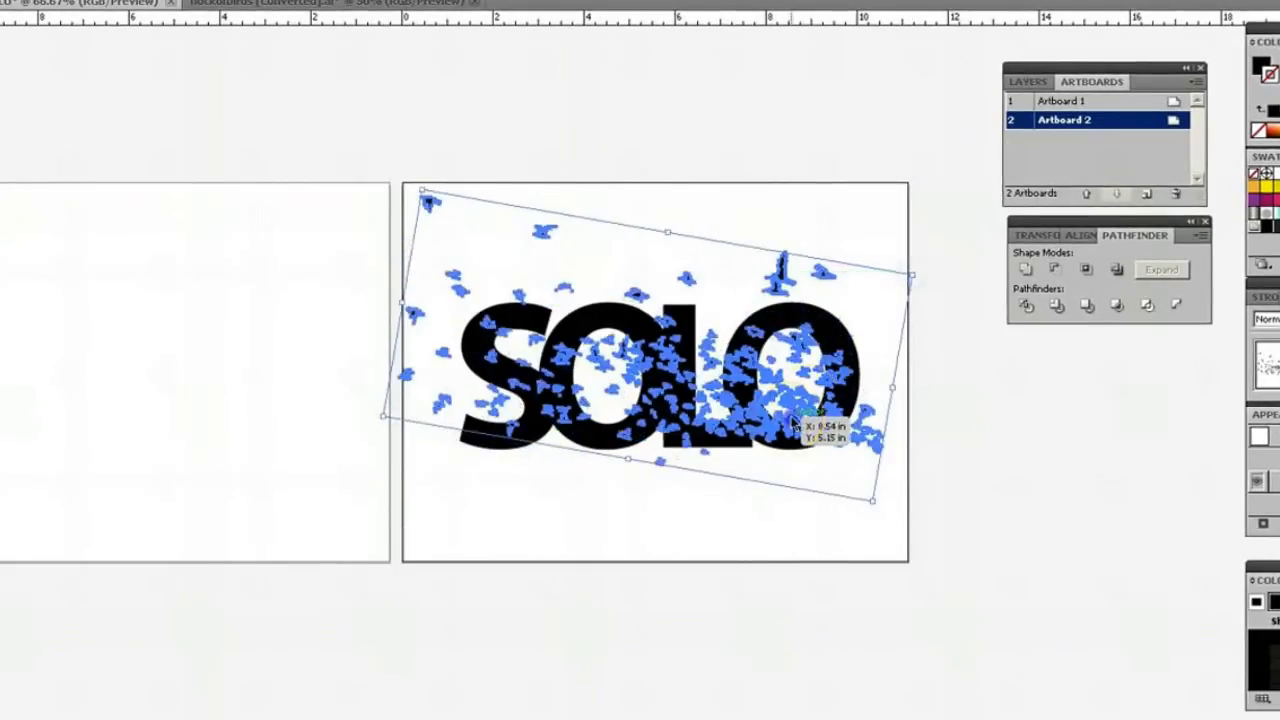
drag(795, 425, 810, 456)
click(960, 366)
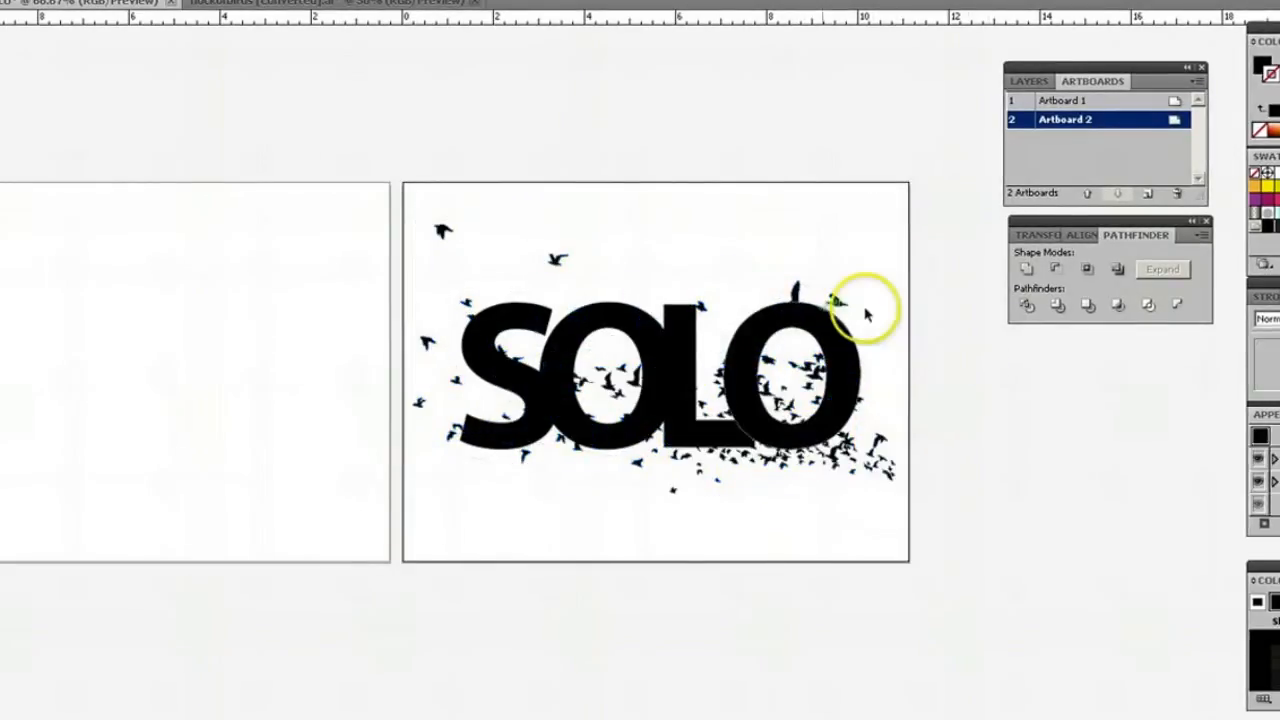
drag(846, 463, 838, 455)
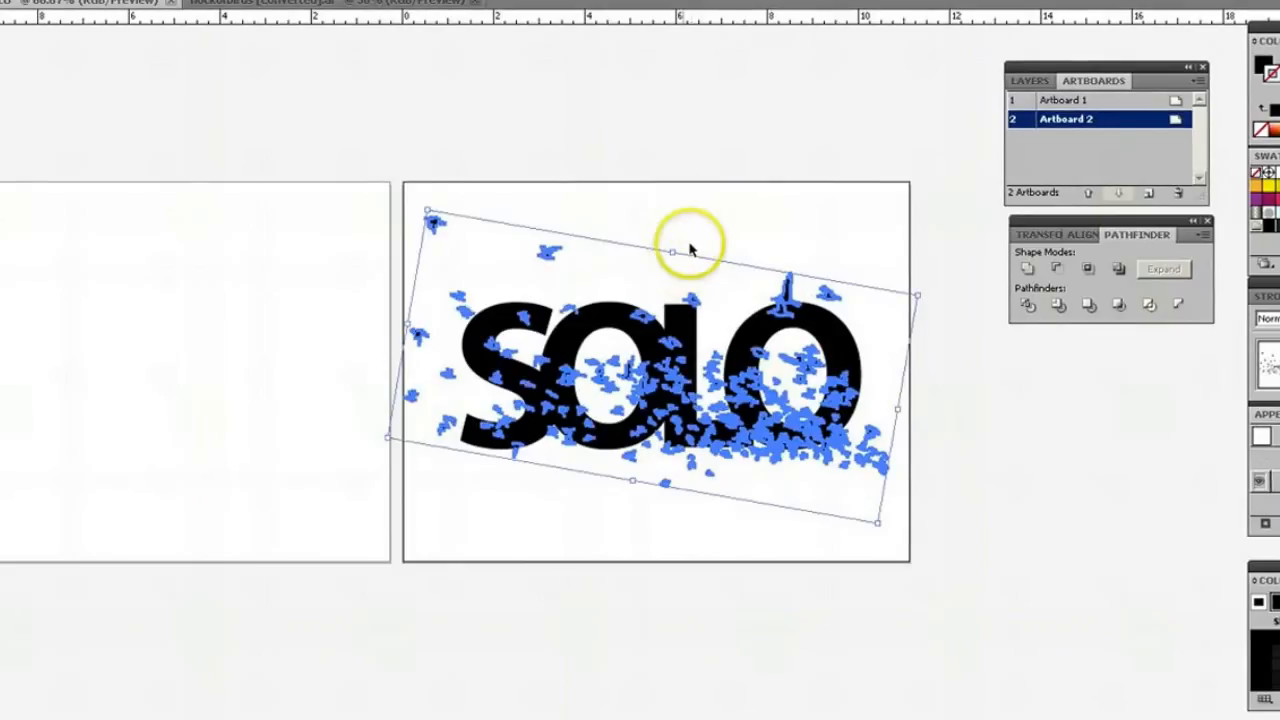
click(688, 238)
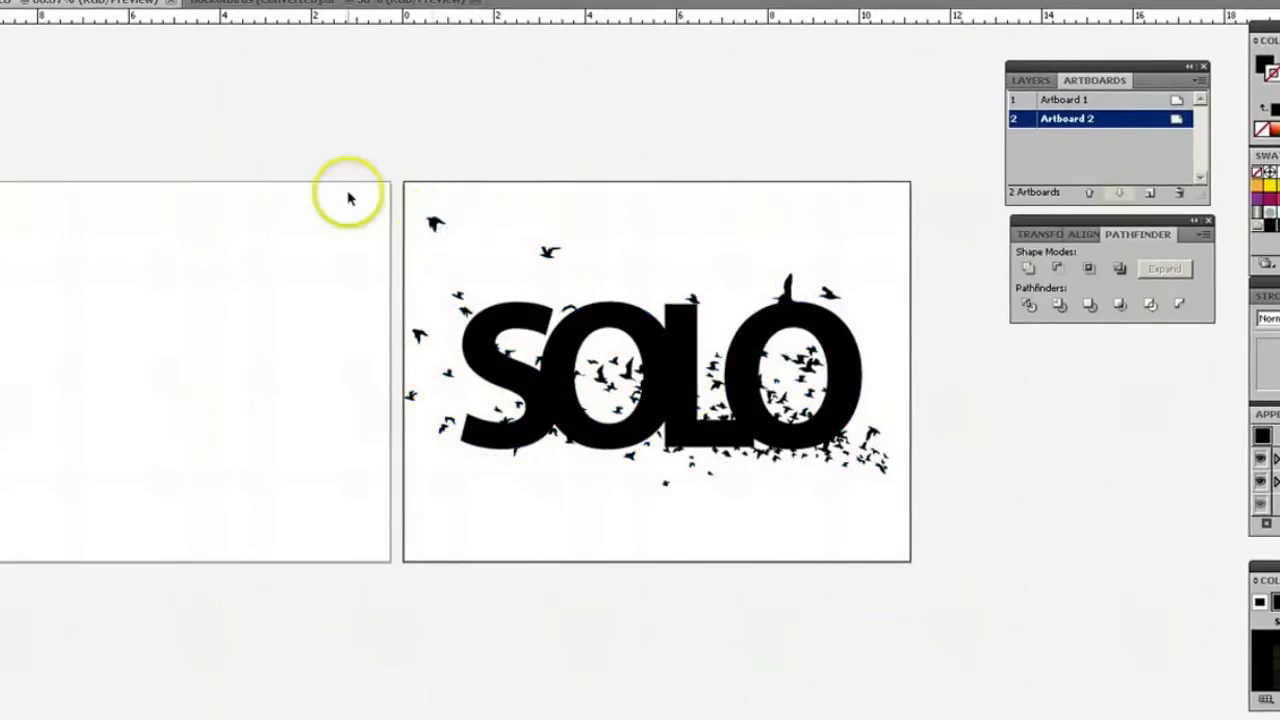
Bring the bird flock in front of the SOLO lettering in the stacking order.
click(436, 224)
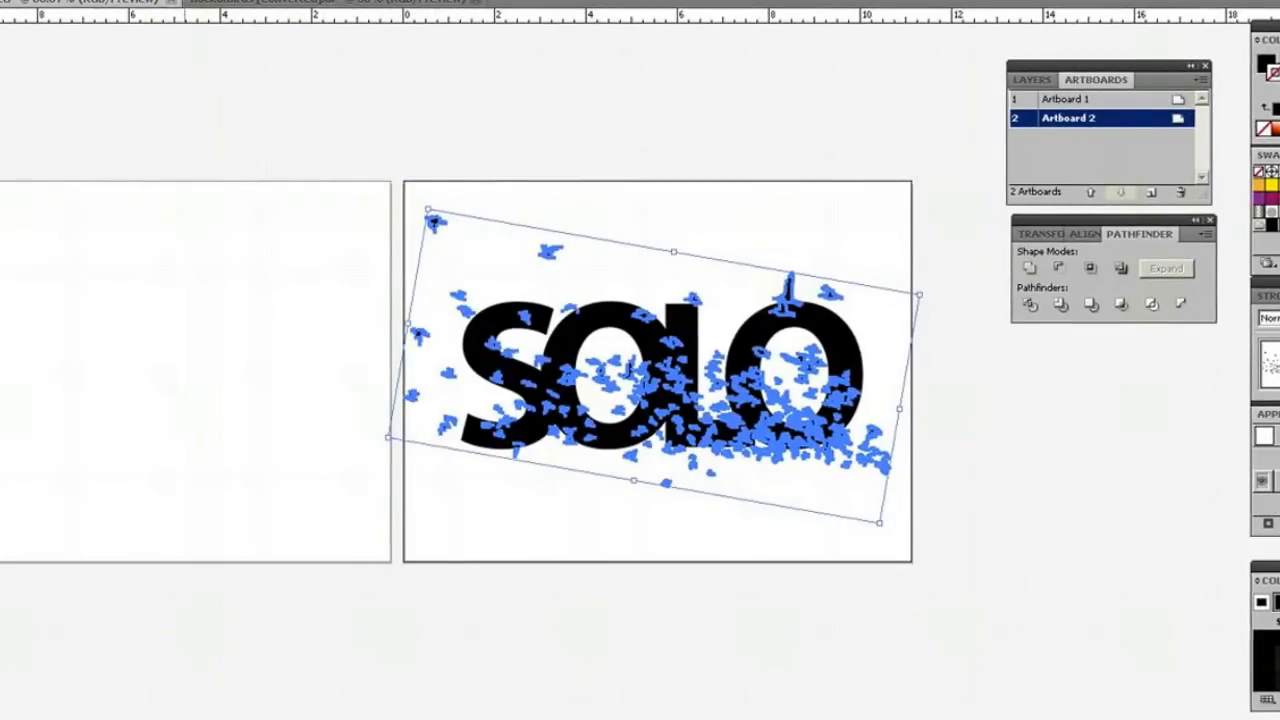
click(68, 0)
mouse_move(86, 0)
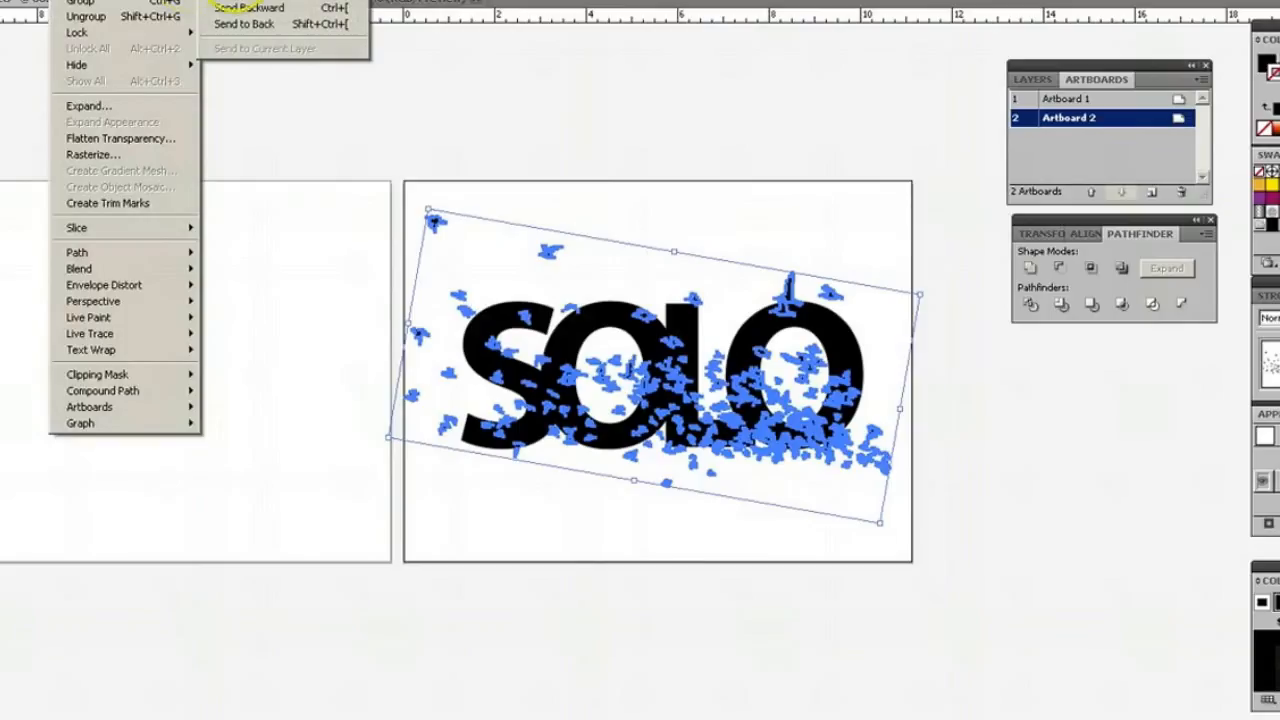
click(246, 0)
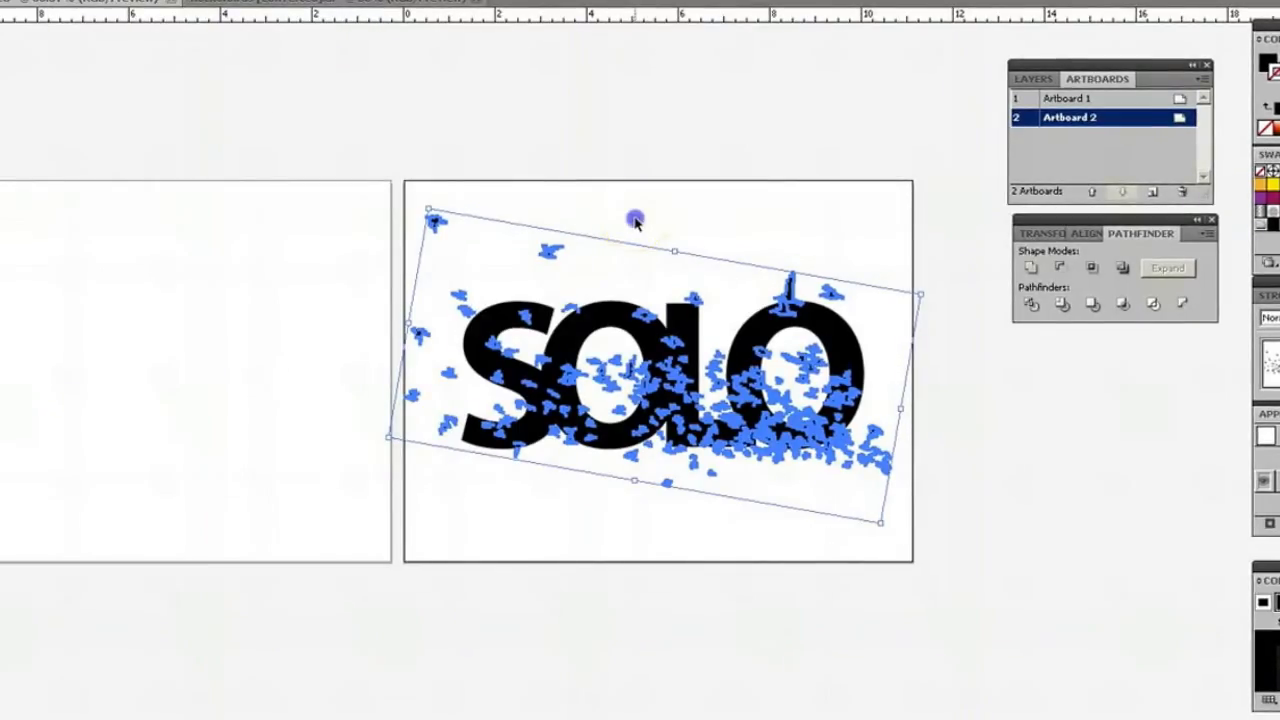
click(634, 218)
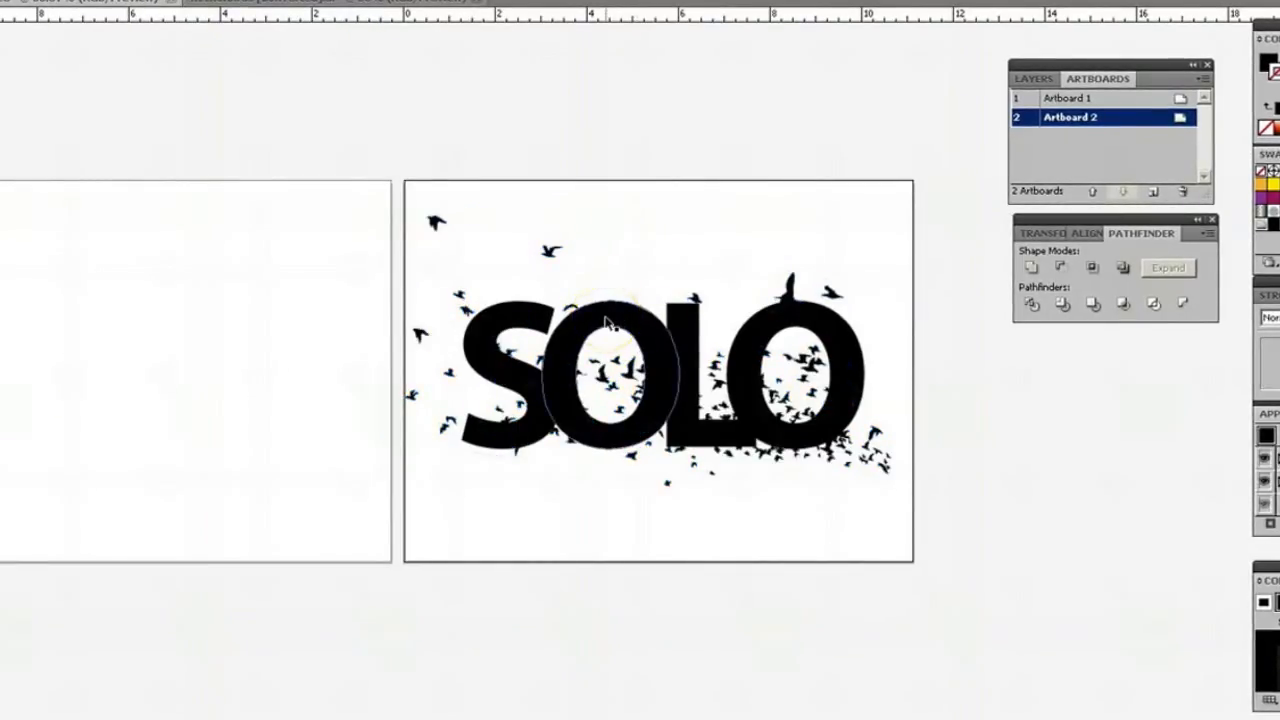
Combine the SOLO lettering and the bird flock into one compound path so the overlapping birds are knocked out of the letters.
click(607, 322)
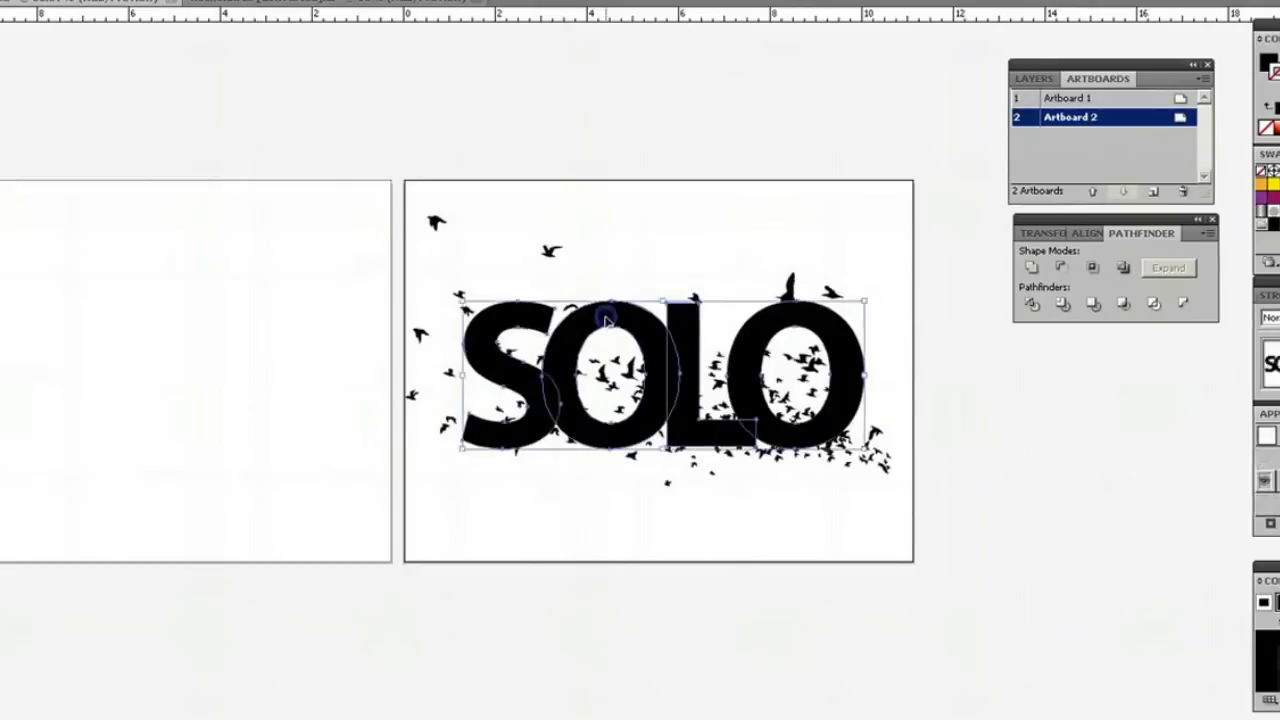
shift+click(548, 250)
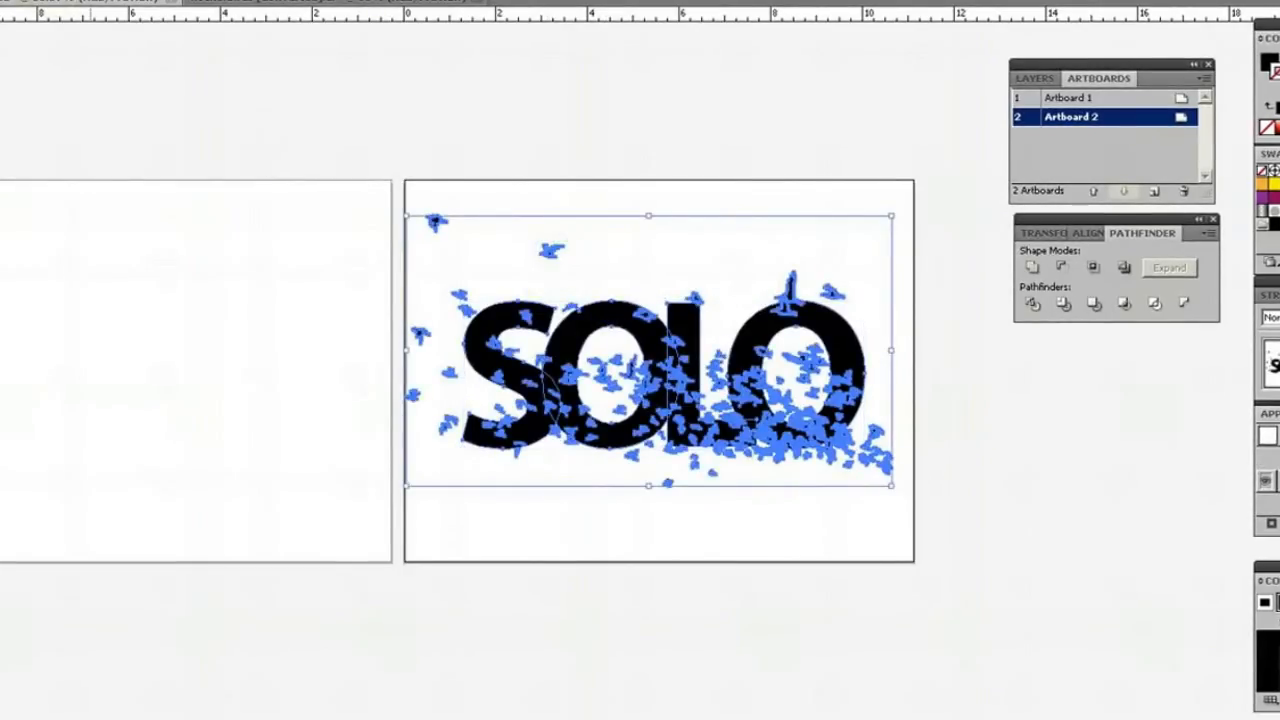
click(68, 1)
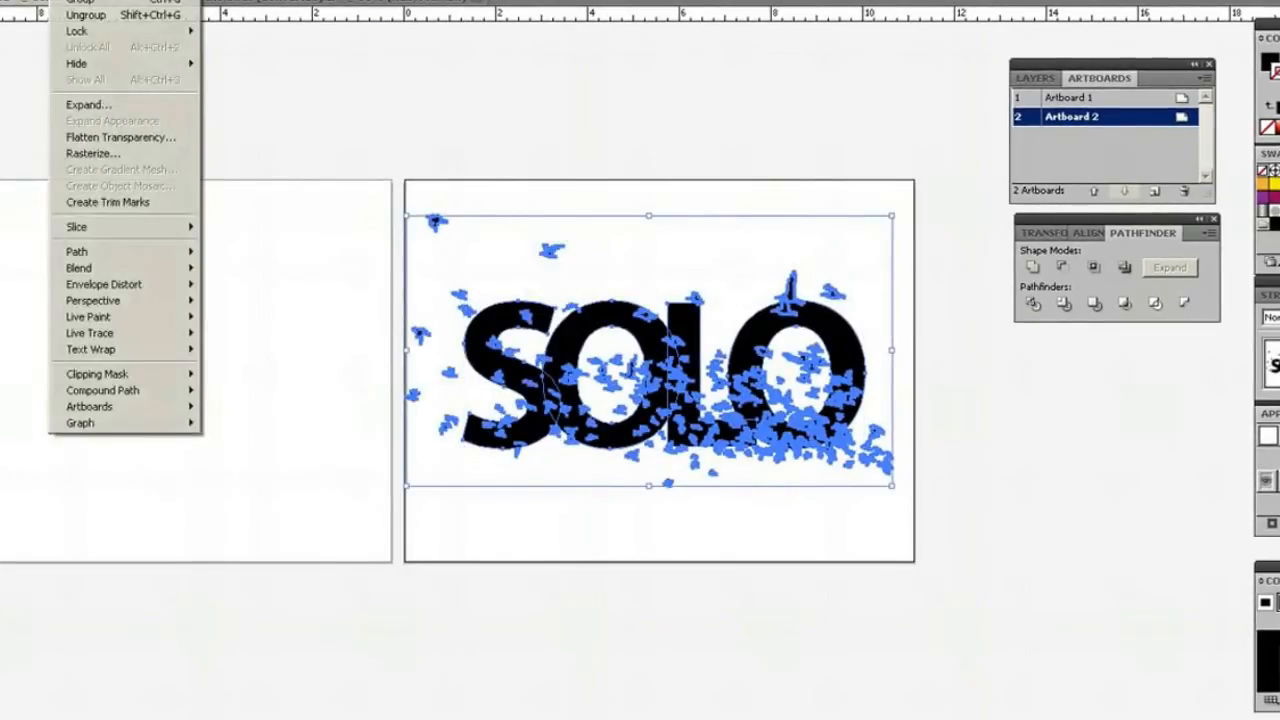
mouse_move(107, 396)
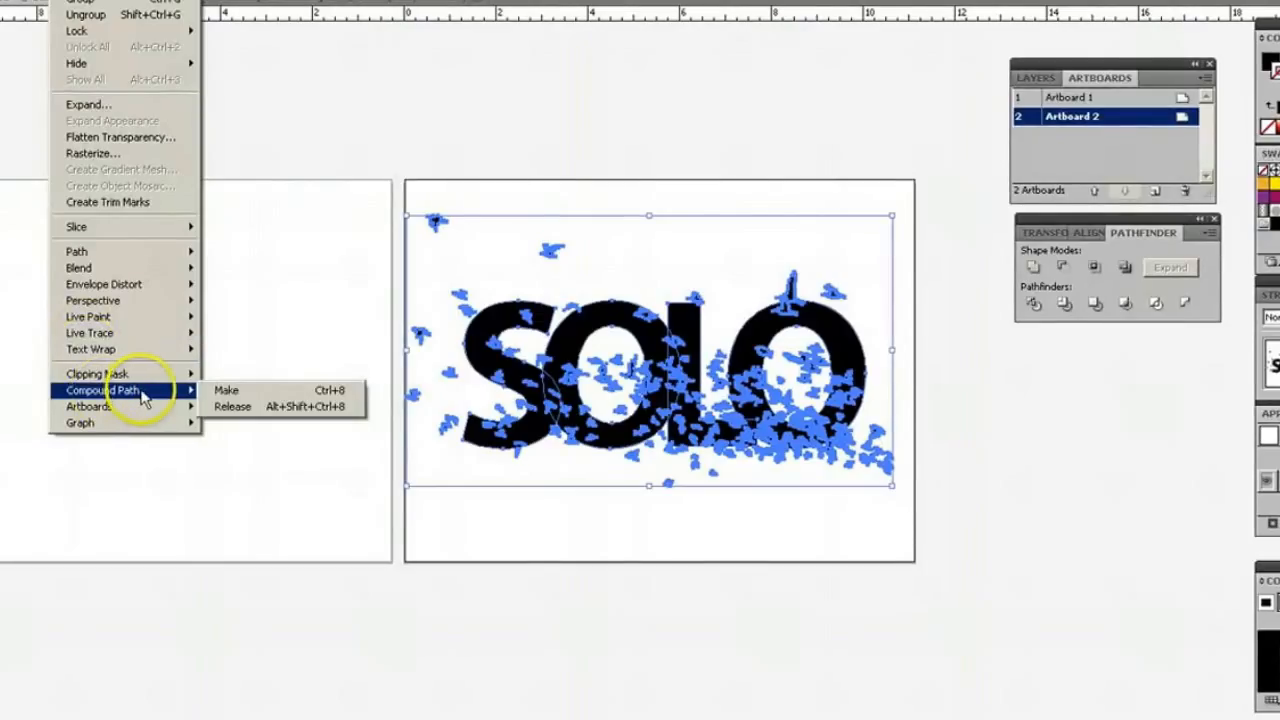
click(230, 392)
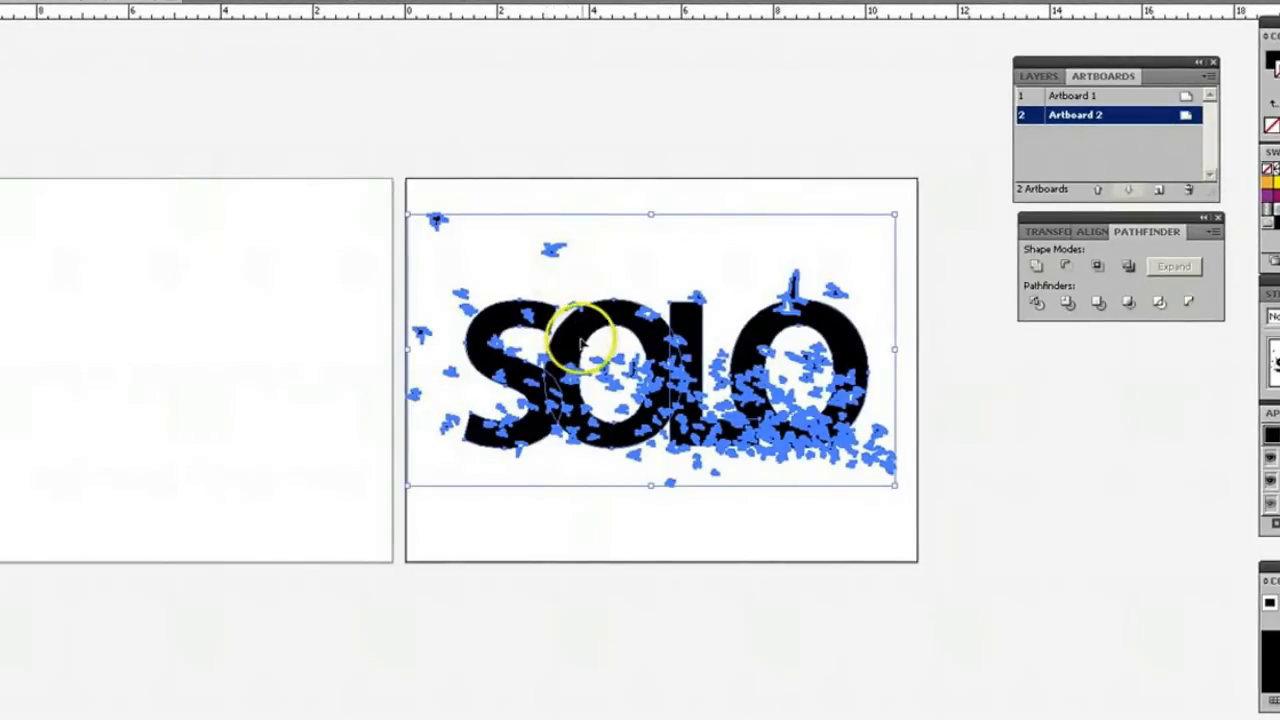
click(594, 200)
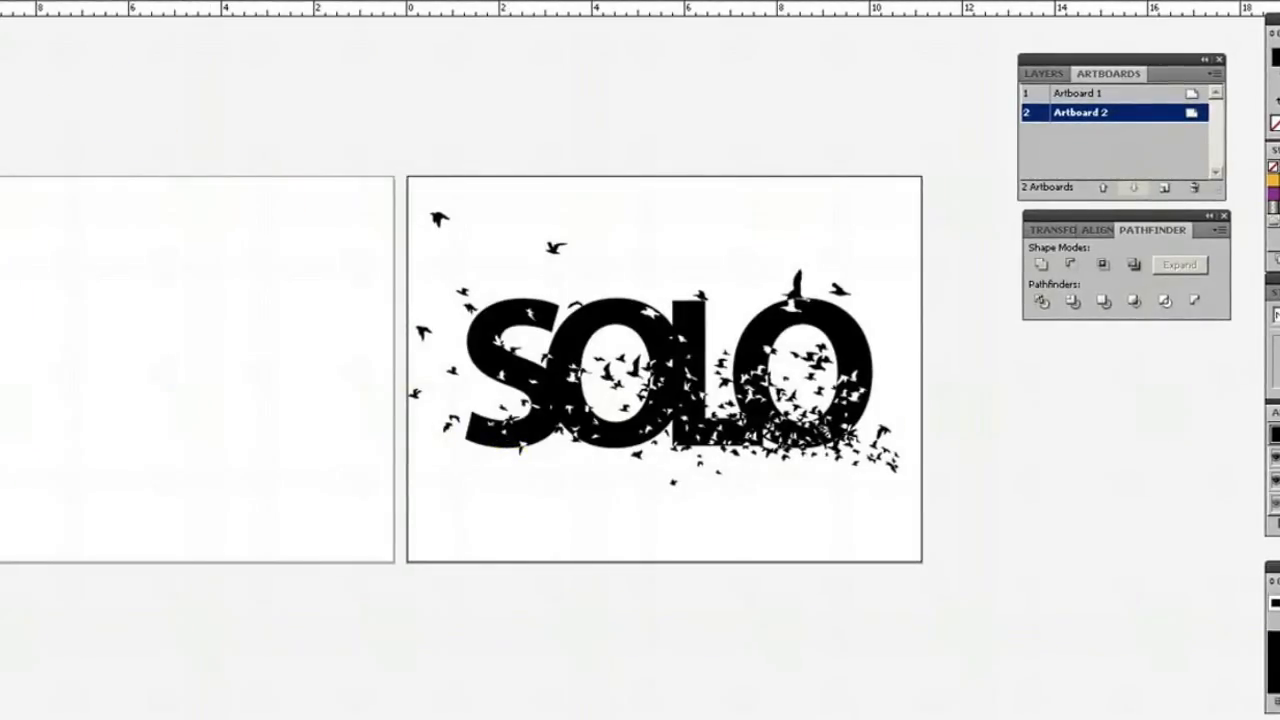
Place the image abre_tus_ojos_1024x7682 from the wallpaper images folder into the document.
drag(931, 719, 914, 719)
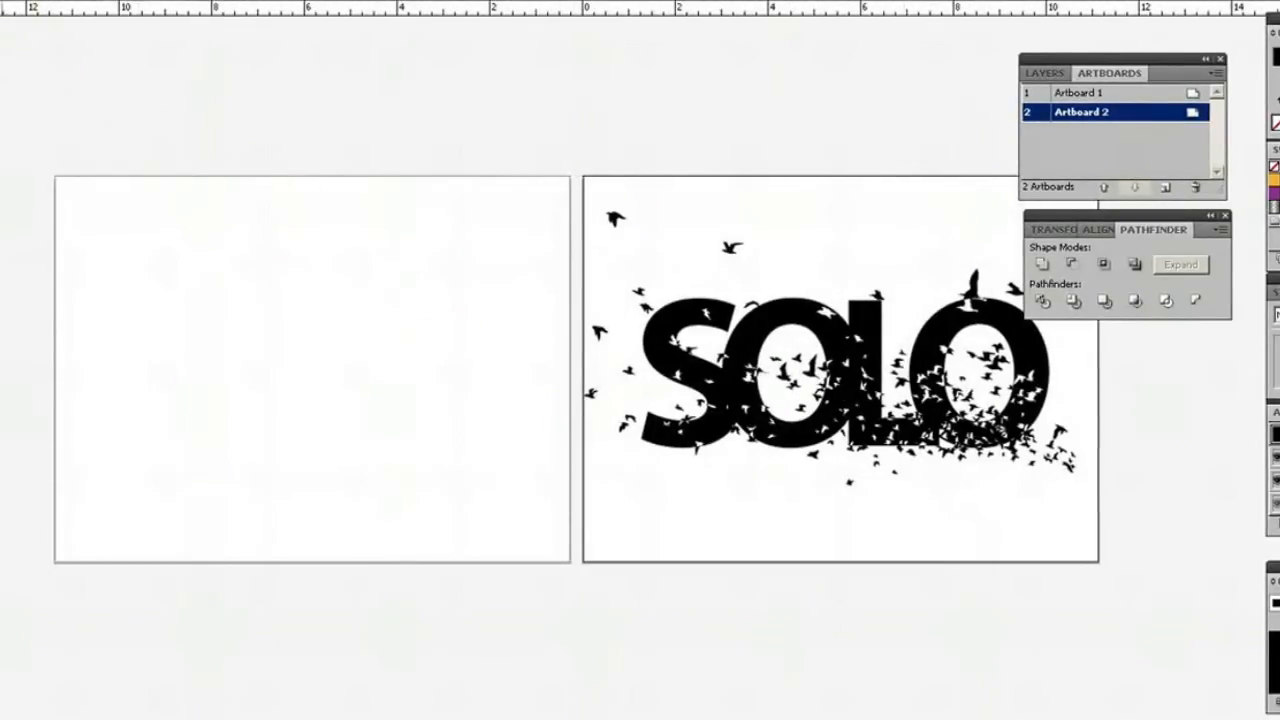
click(2, 0)
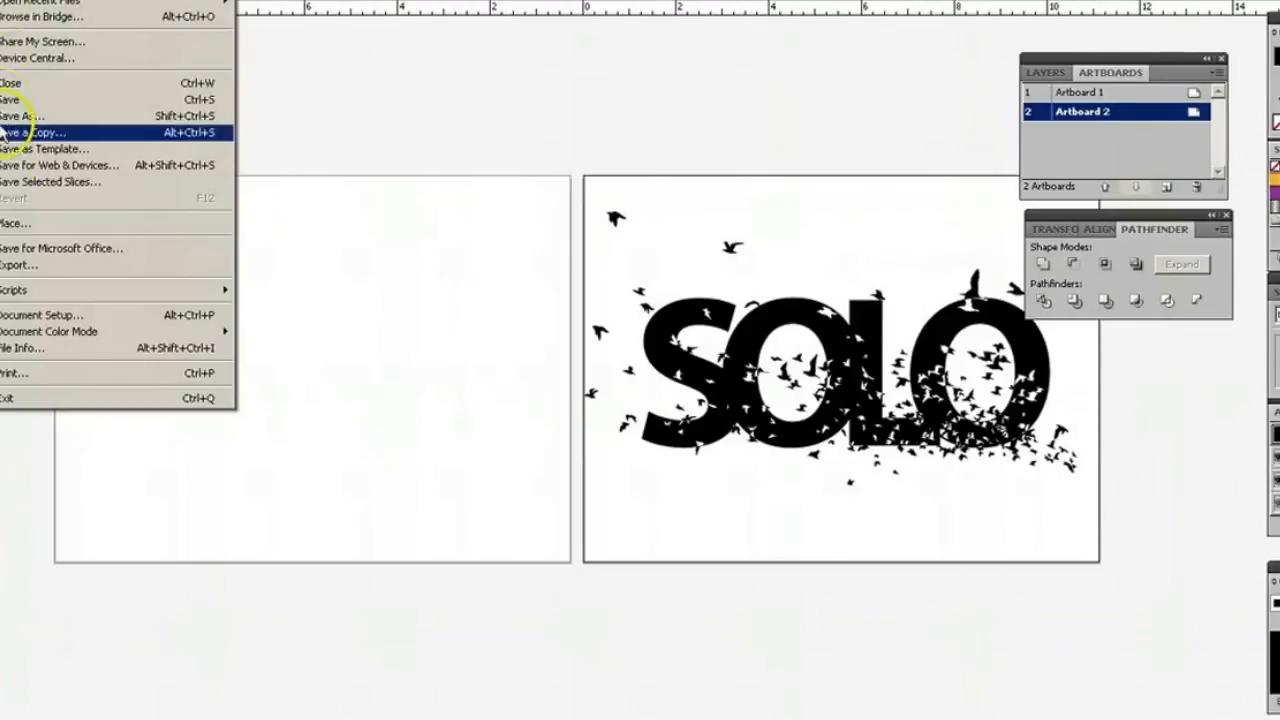
click(14, 223)
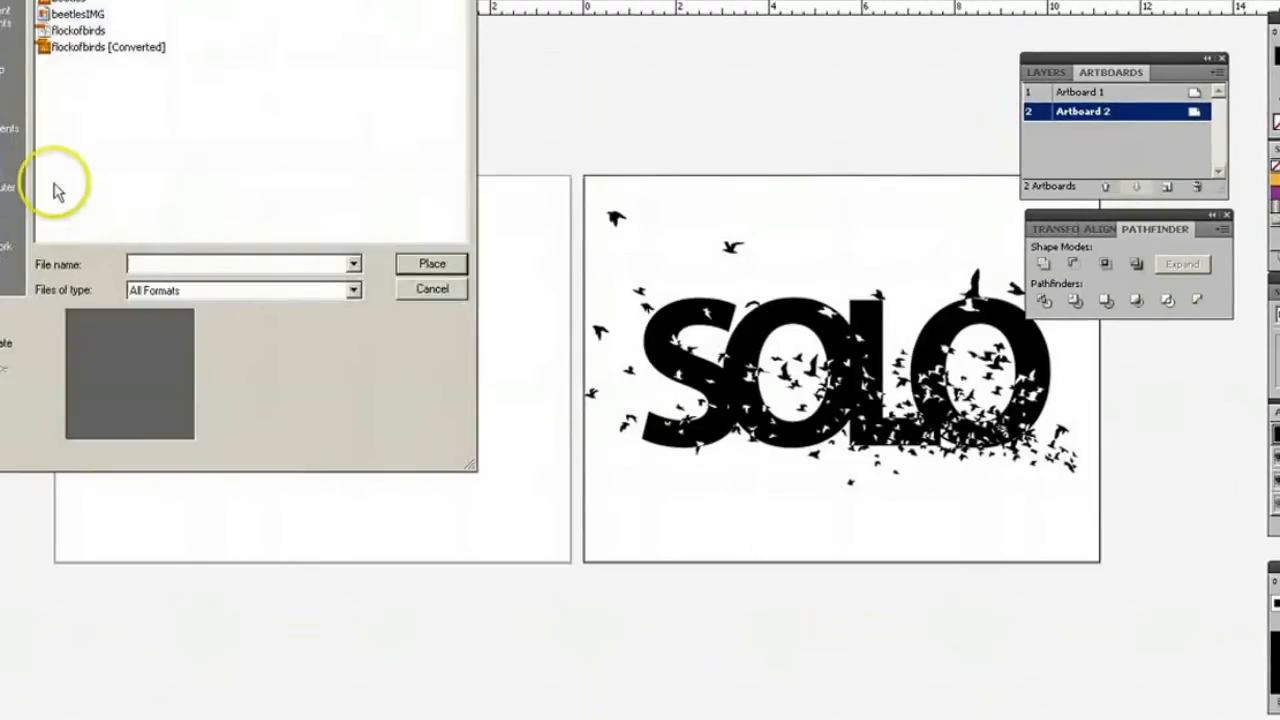
click(343, 0)
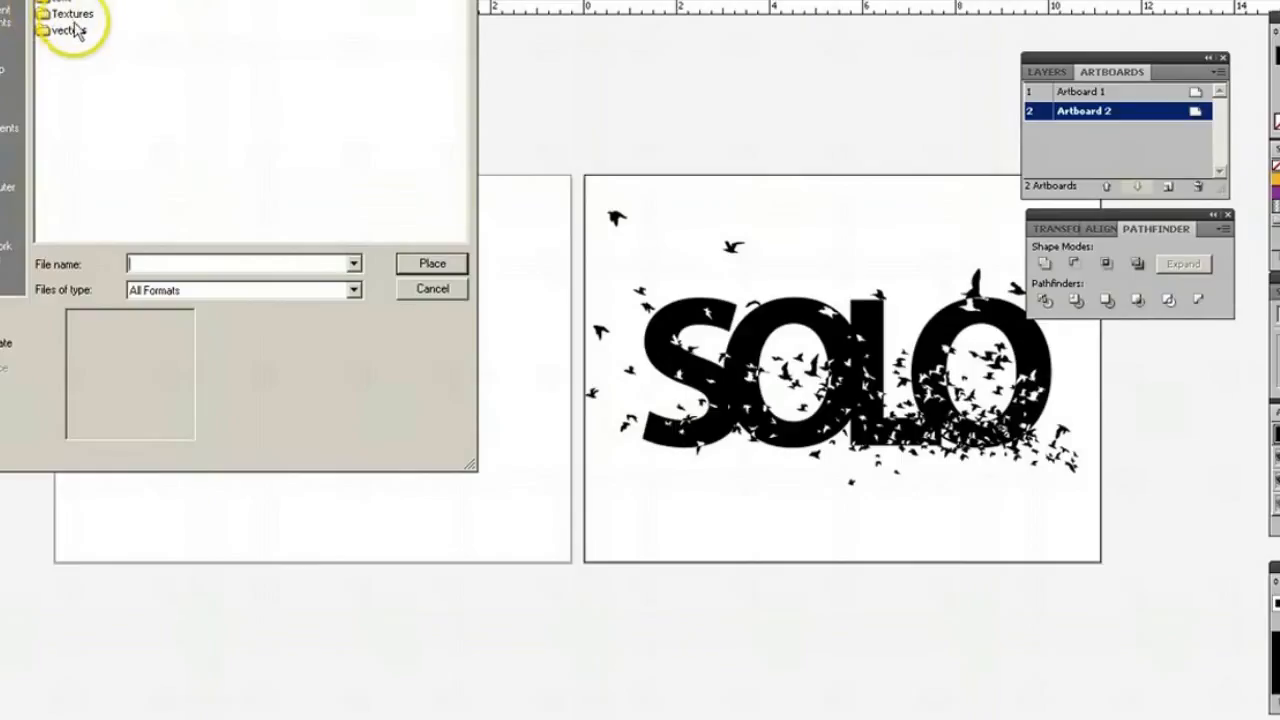
double_click(72, 4)
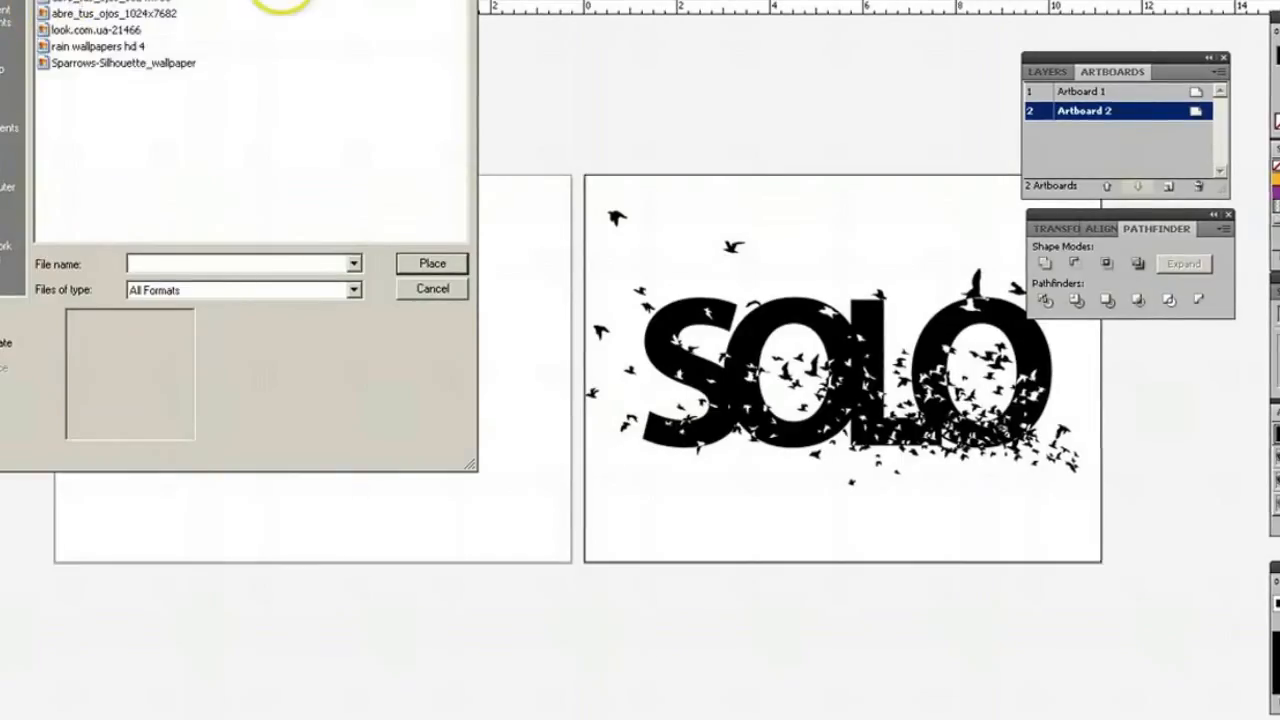
click(380, 0)
click(400, 0)
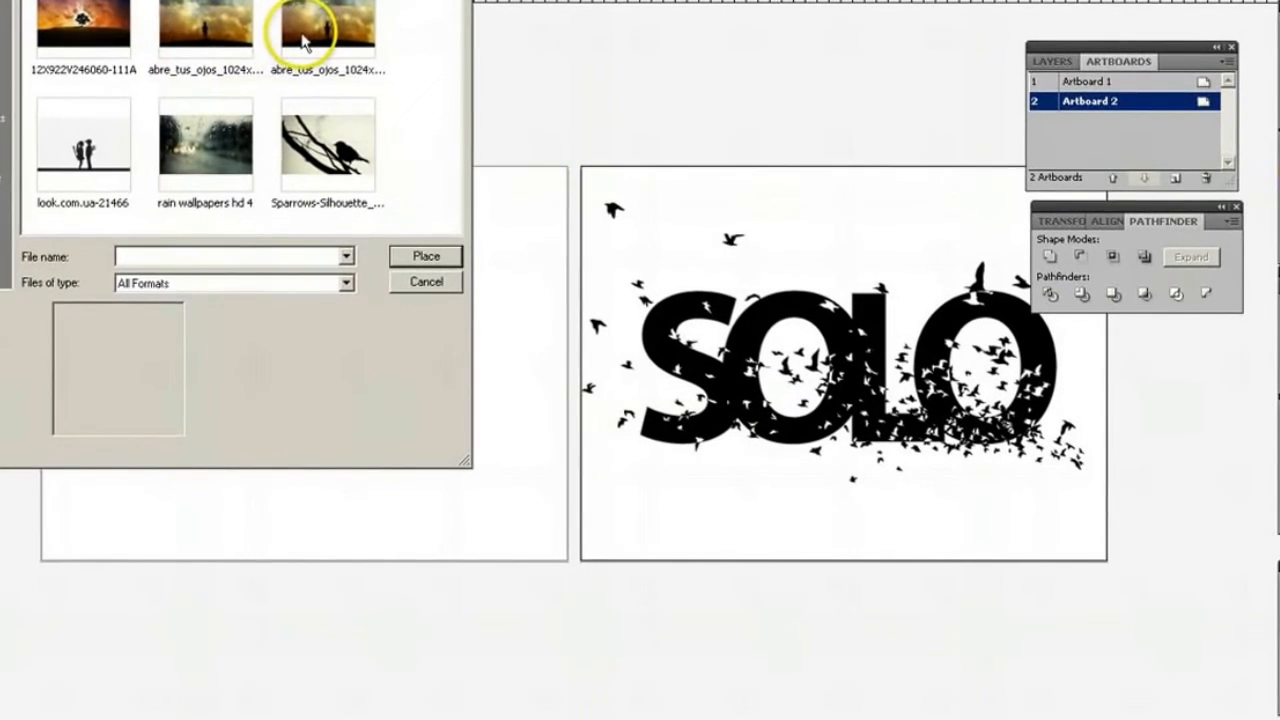
double_click(301, 37)
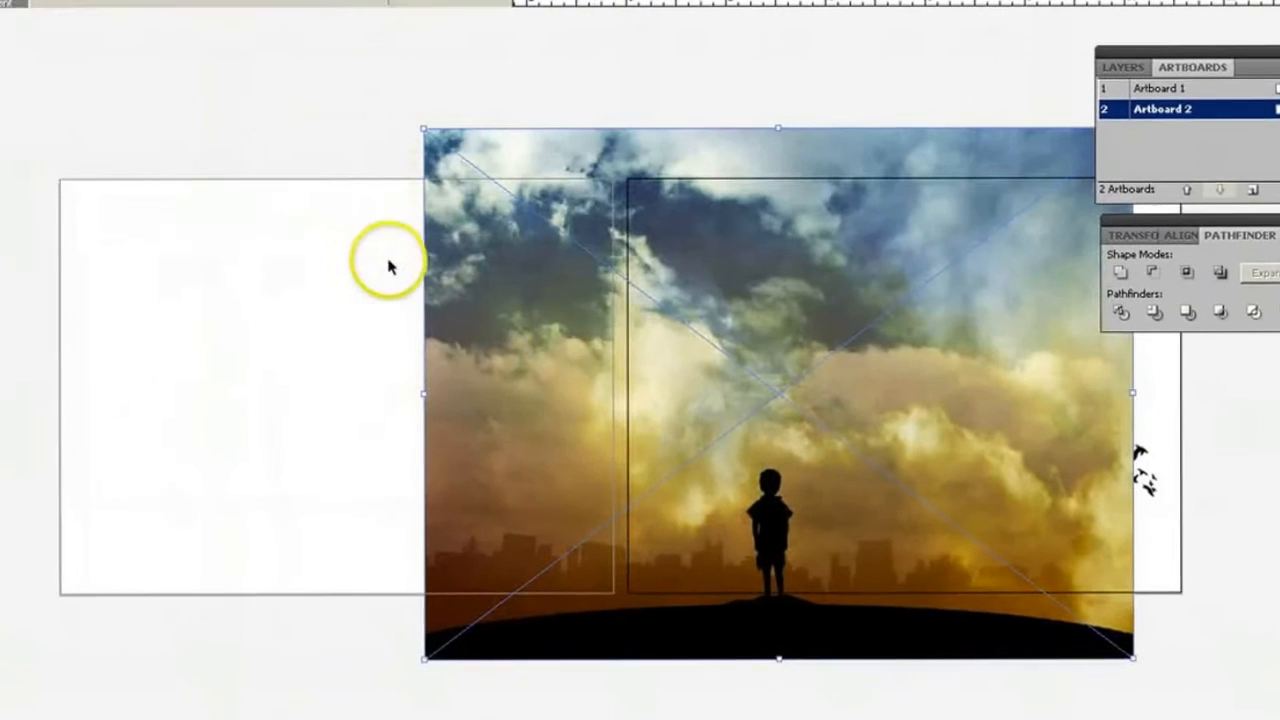
Move the placed sky image onto Artboard 1 and scale it down to fit just inside the artboard's edges.
drag(800, 335, 569, 305)
drag(638, 328, 542, 327)
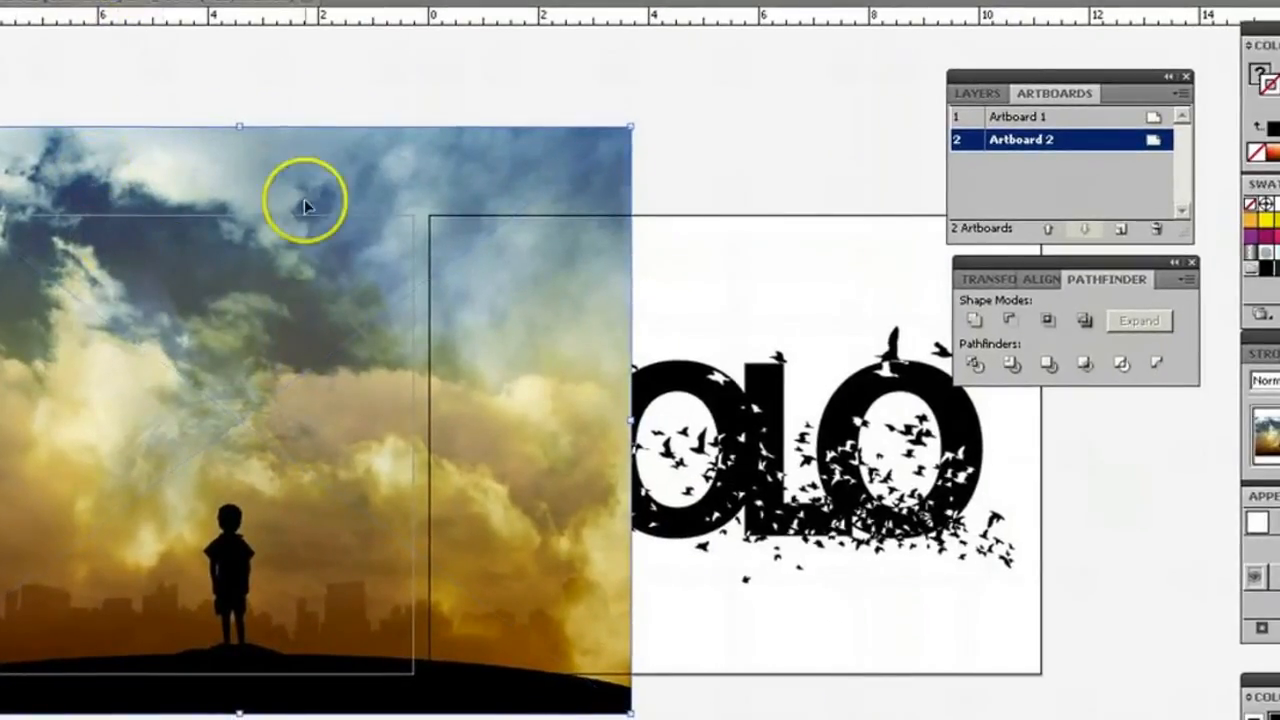
drag(243, 175, 234, 286)
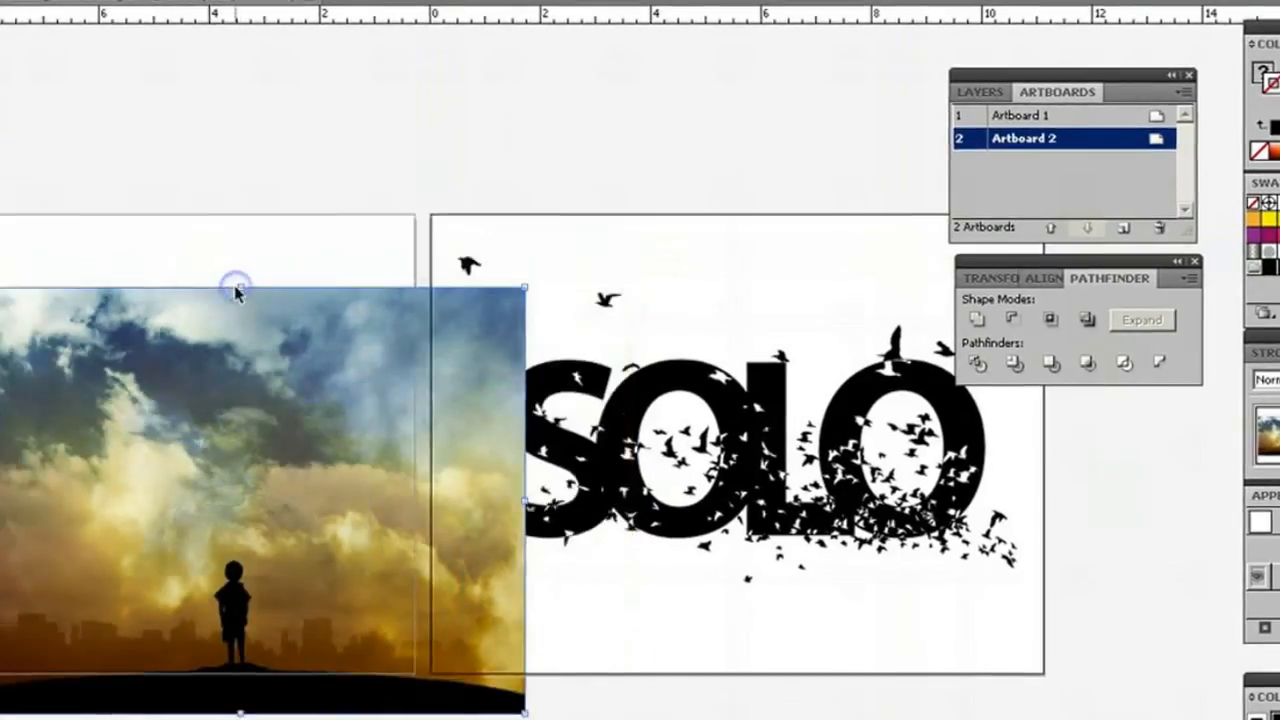
drag(343, 388, 225, 329)
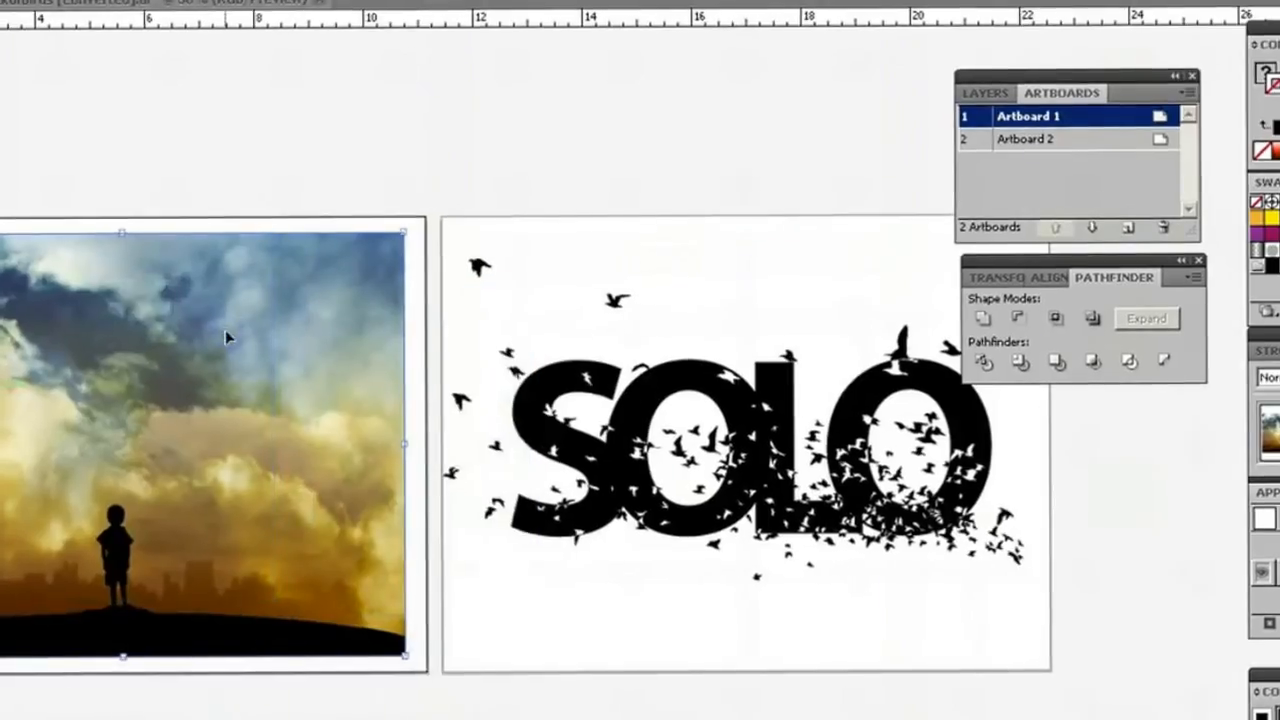
Move the SOLO bird artwork onto the sky image on Artboard 1 and scale it down to sit just above the boy.
click(177, 137)
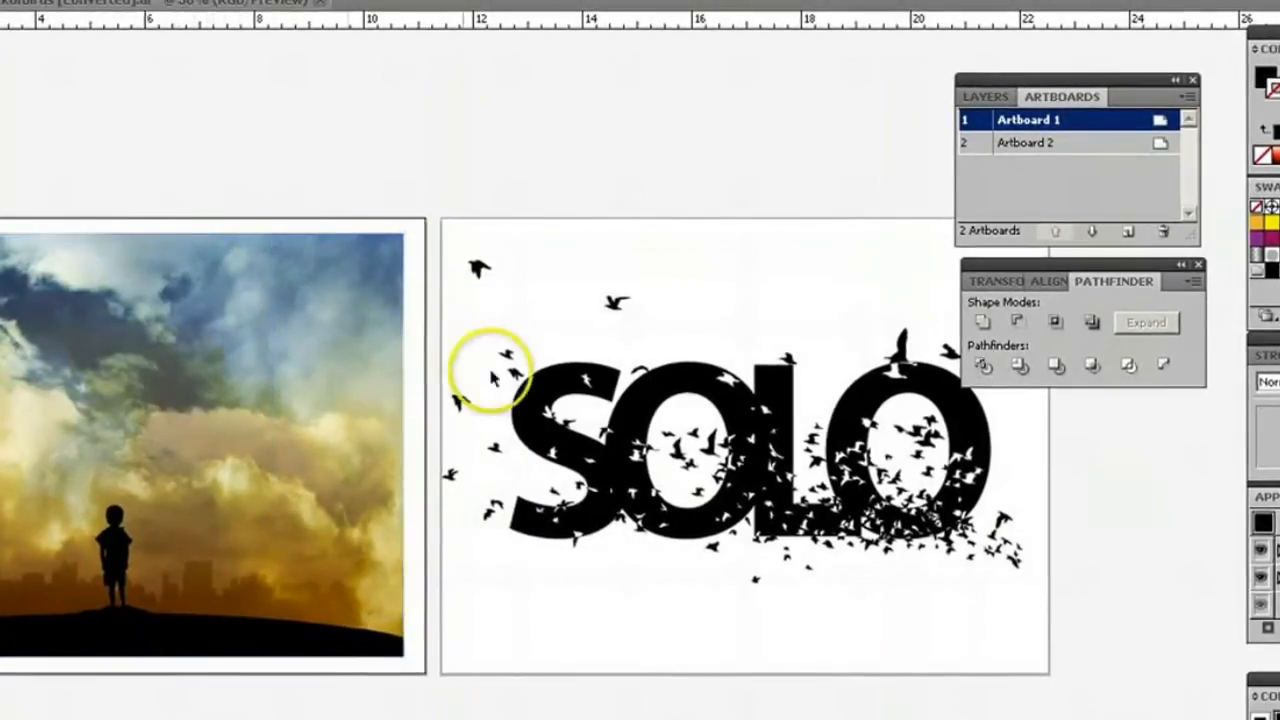
click(578, 380)
drag(648, 398, 27, 380)
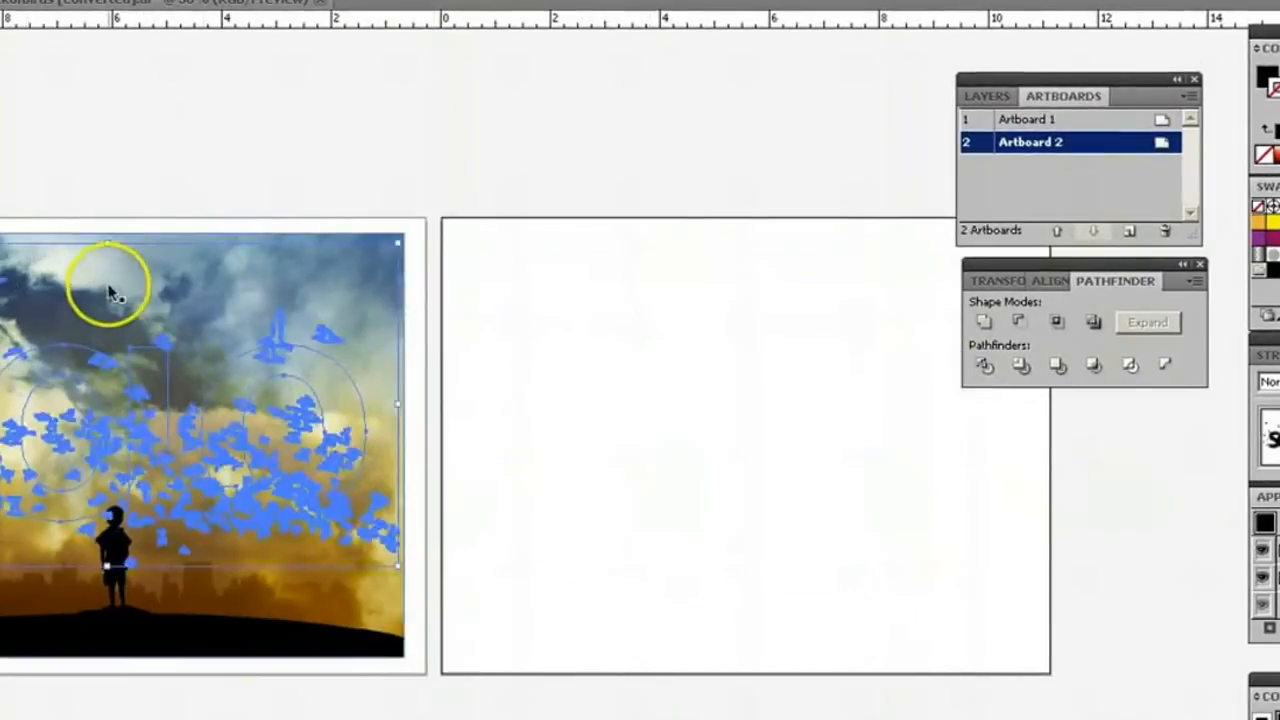
drag(107, 243, 107, 397)
drag(128, 470, 128, 406)
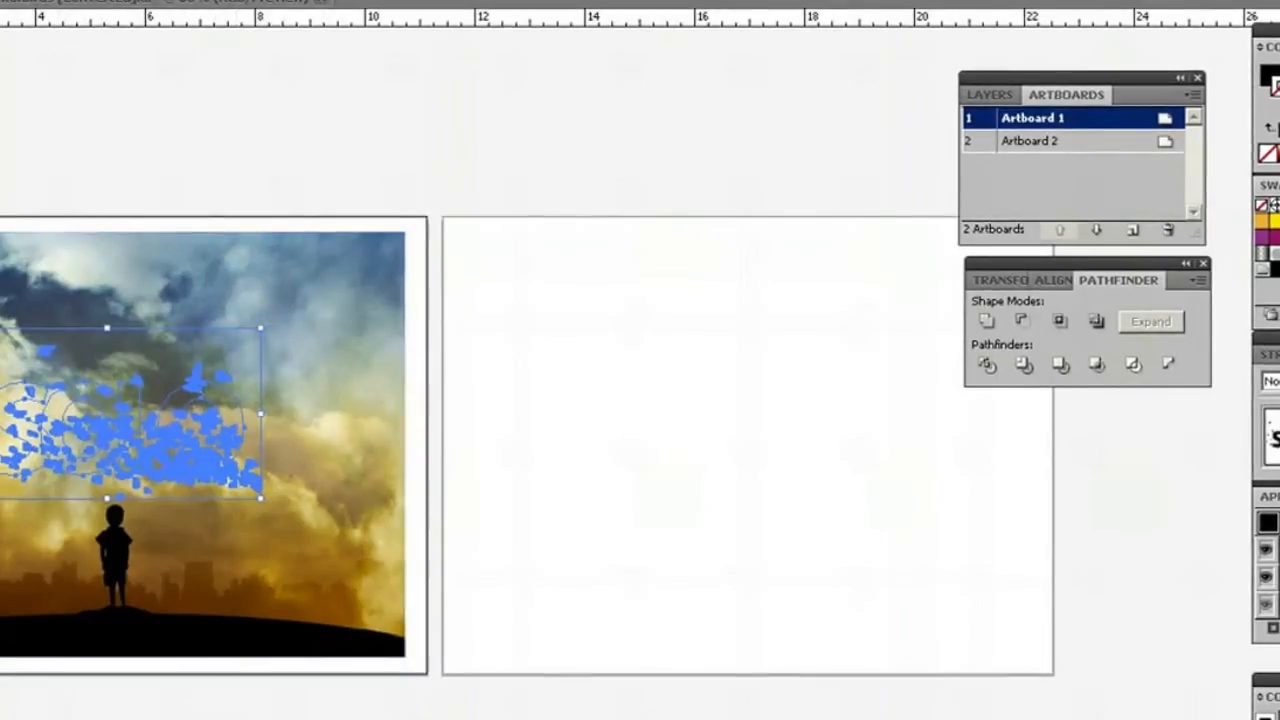
Bring the SOLO artwork in front of the sky image and deselect it.
mouse_move(0, 0)
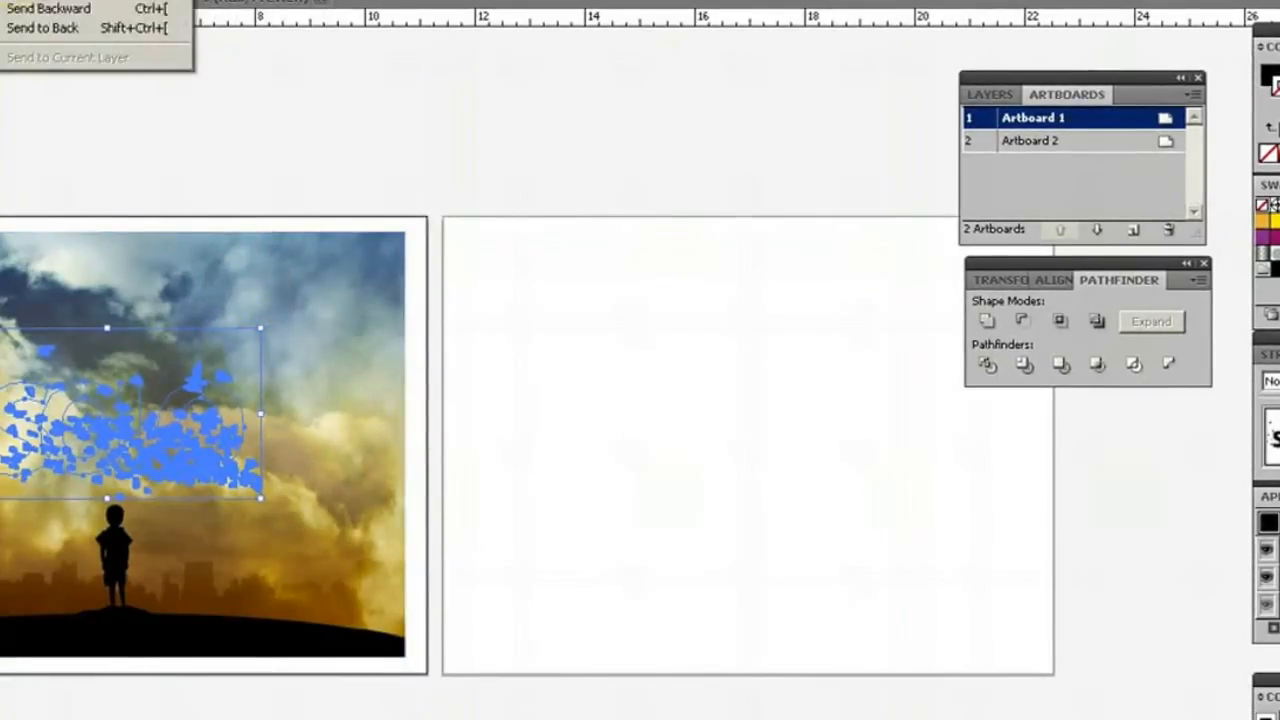
click(45, 0)
click(197, 183)
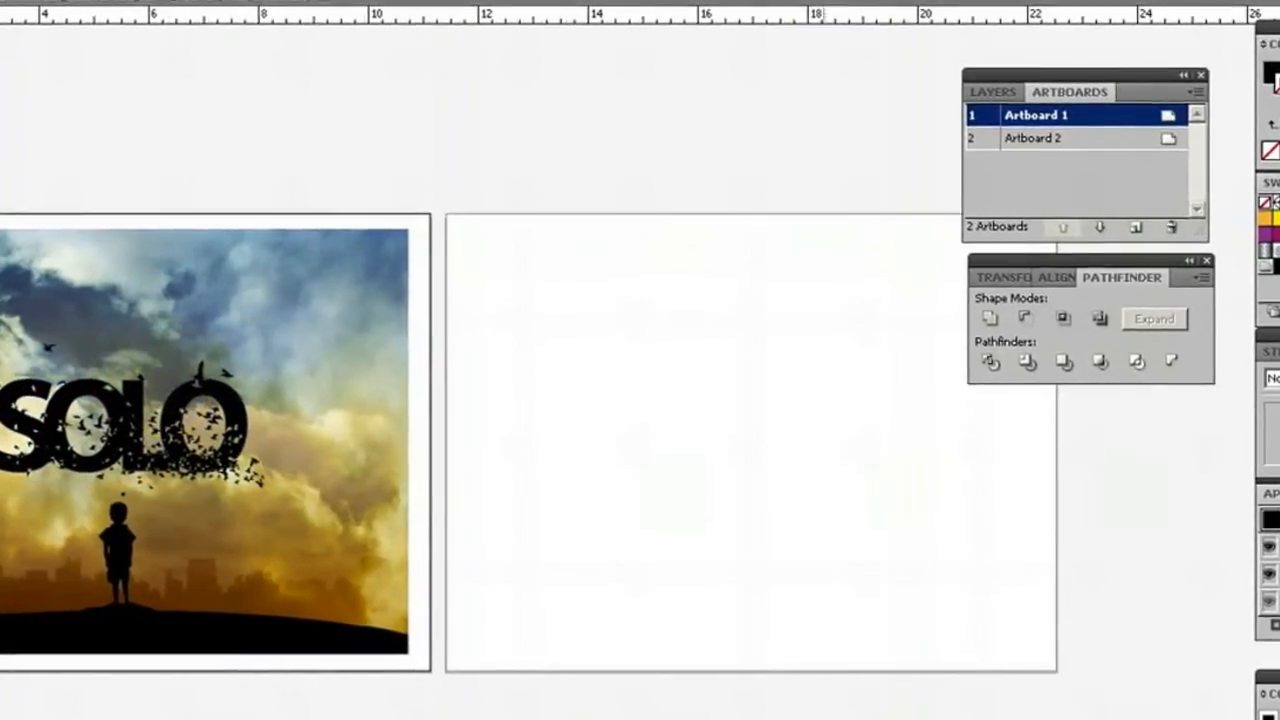
Examine the knocked-out birds in the SOLO lettering up close and the overall composition on Artboard 1.
scroll(640, 440, left, 5)
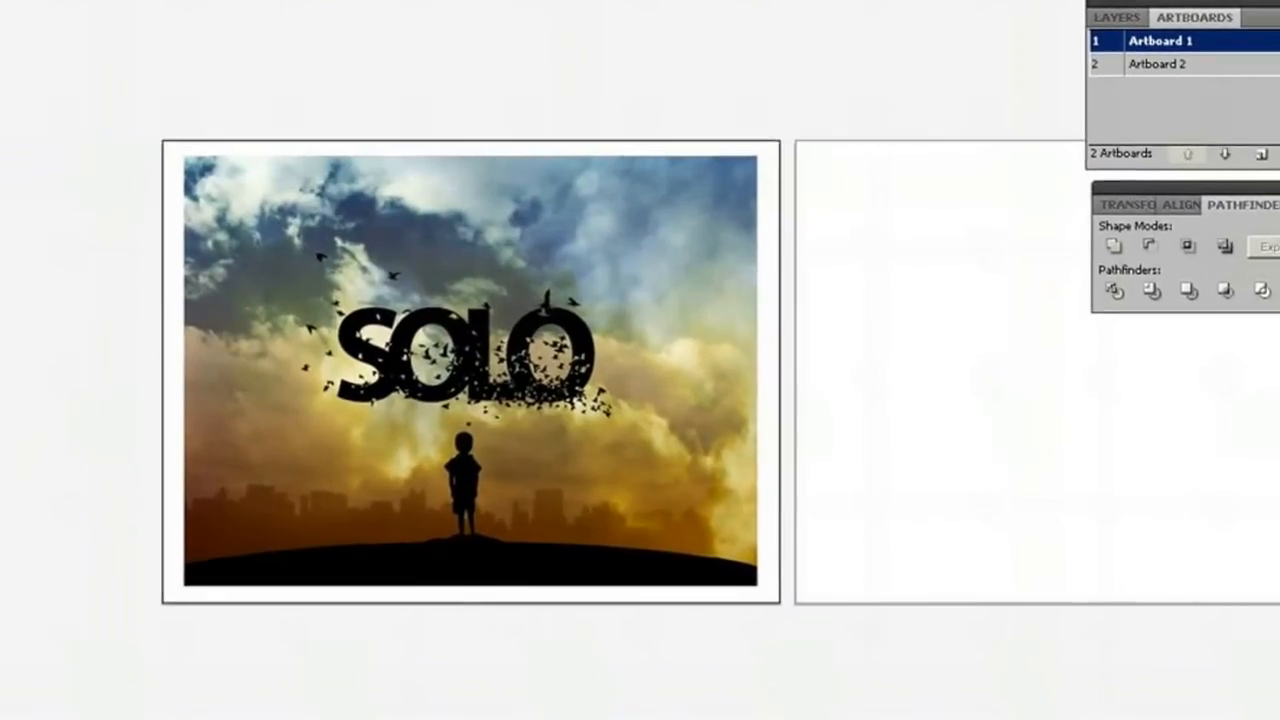
key(ctrl+equal)
key(ctrl+equal)
key(ctrl+equal)
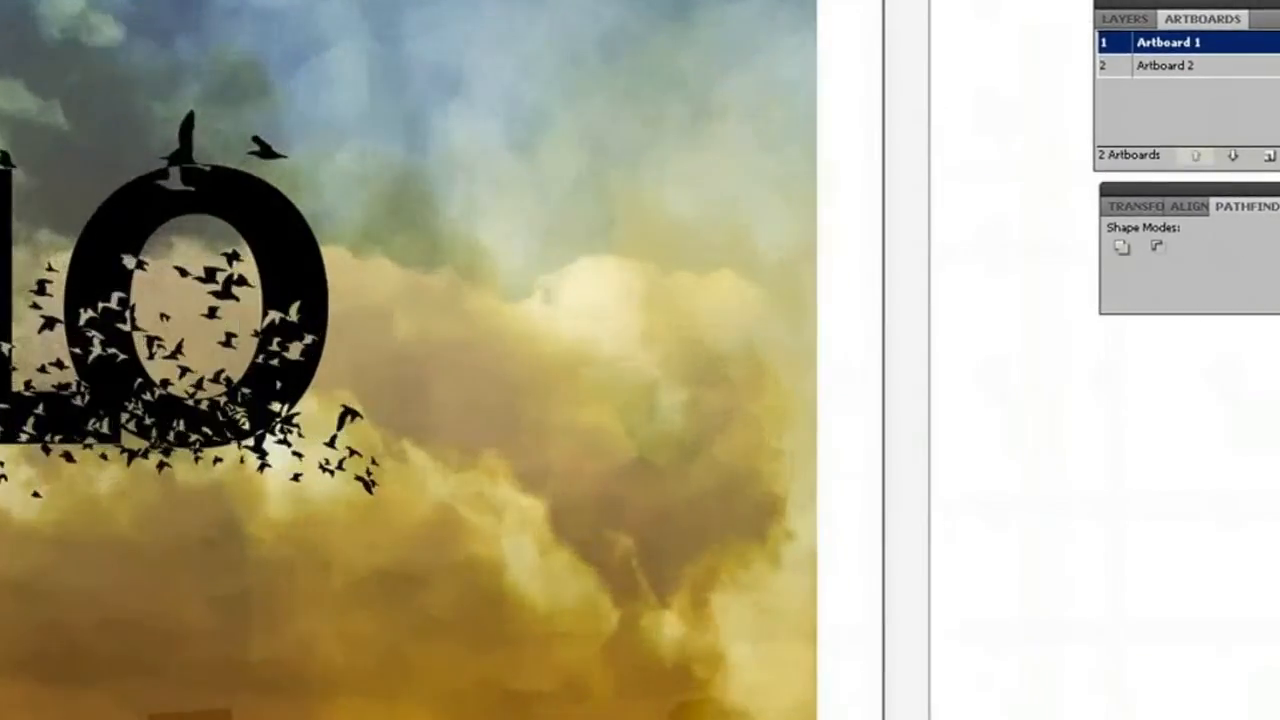
scroll(640, 360, left, 10)
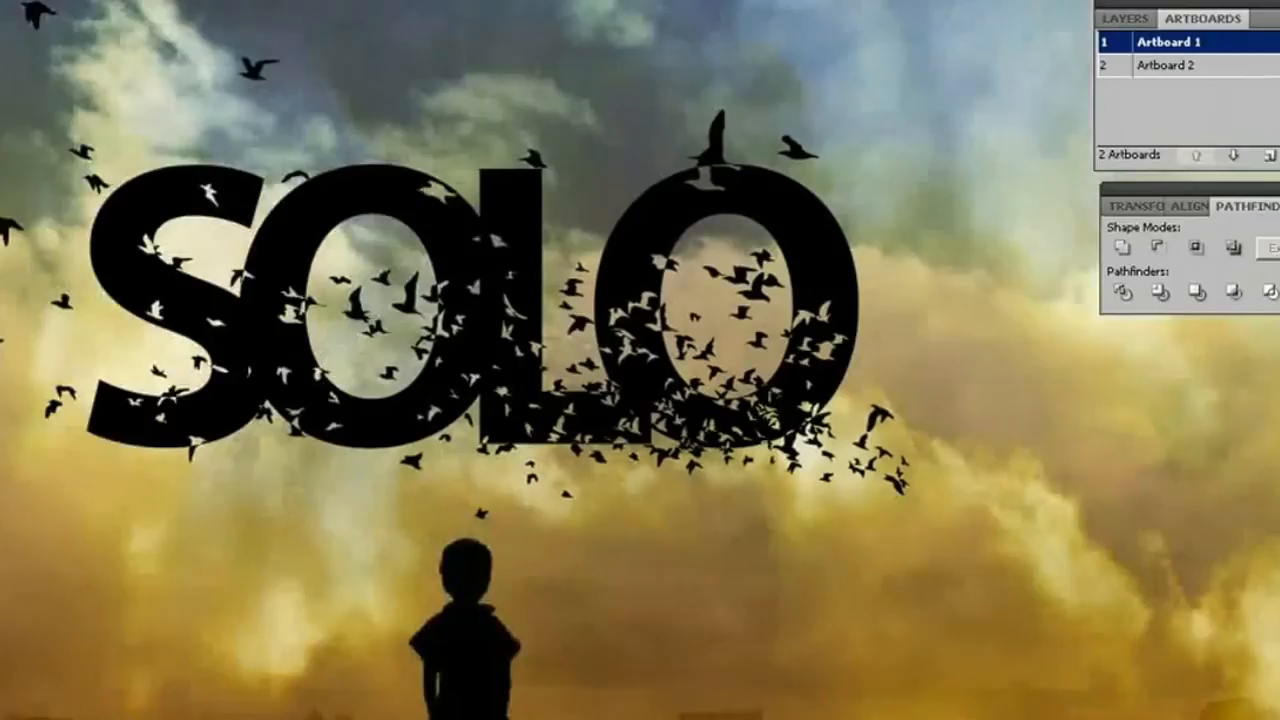
scroll(640, 360, right, 3)
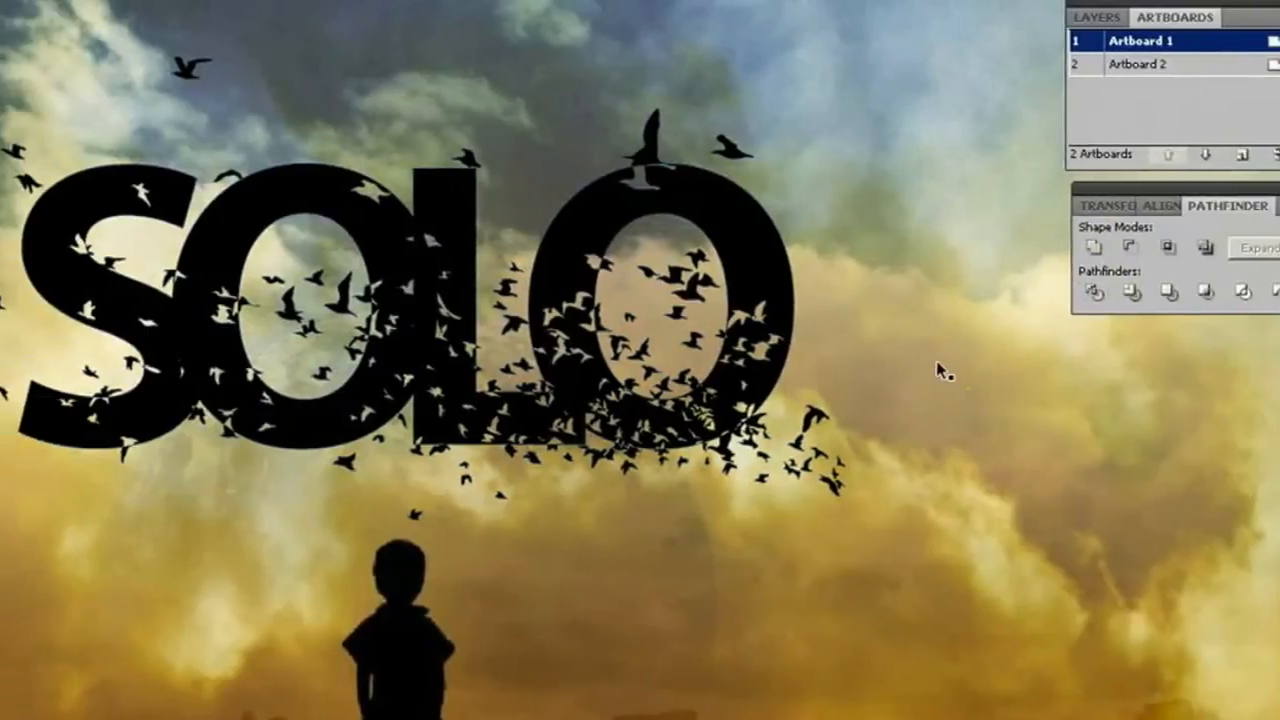
key(ctrl+minus)
key(ctrl+minus)
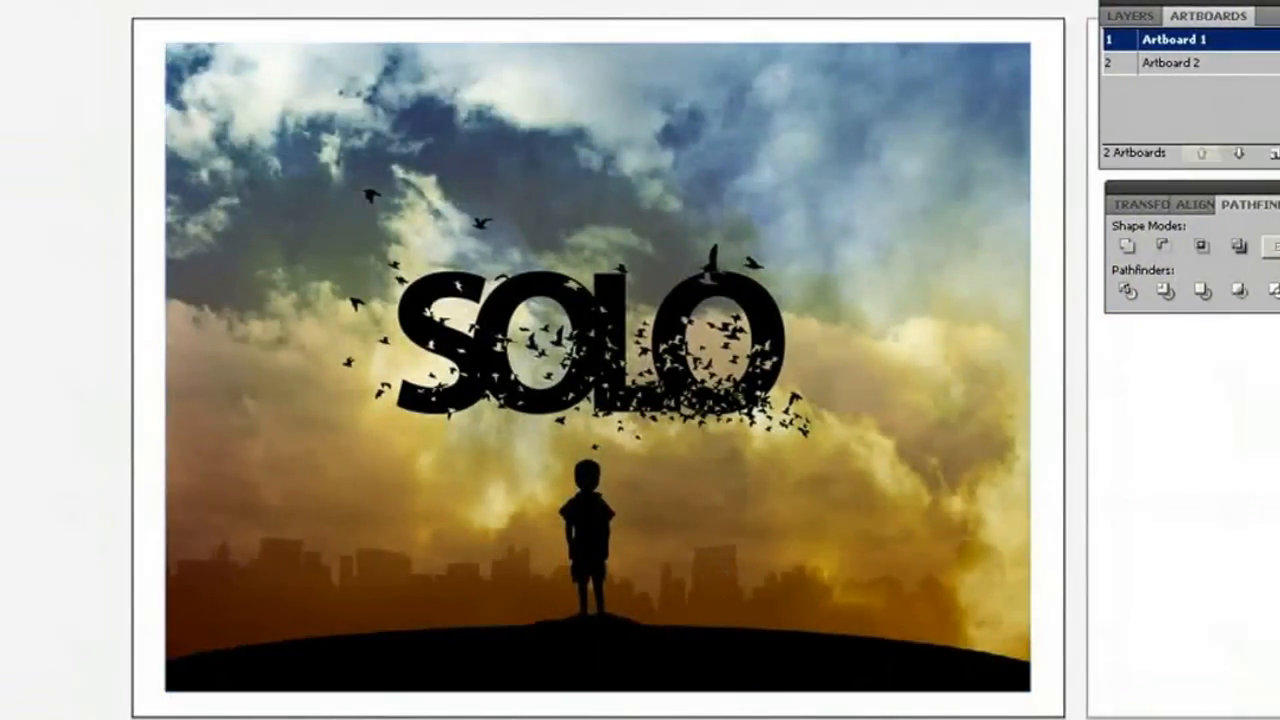
scroll(598, 368, right, 3)
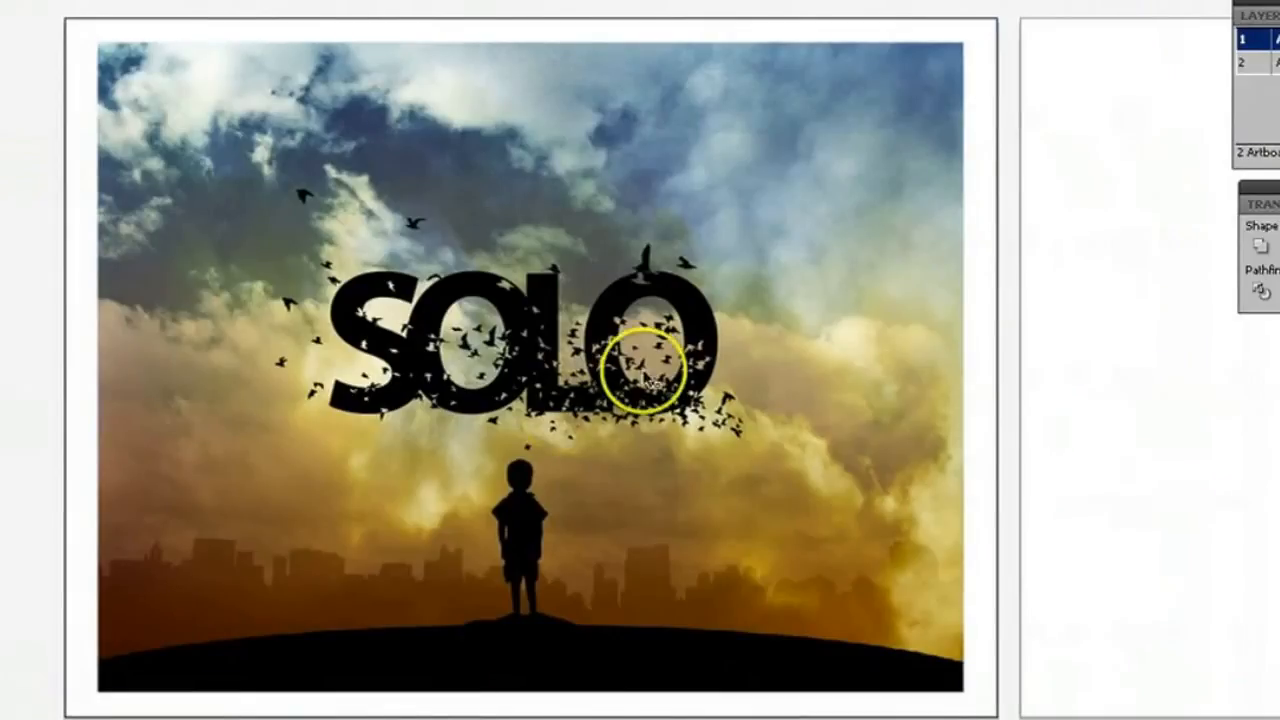
Change the blending mode of the SOLO artwork to blend the lettering and birds with the sky image behind them.
click(525, 352)
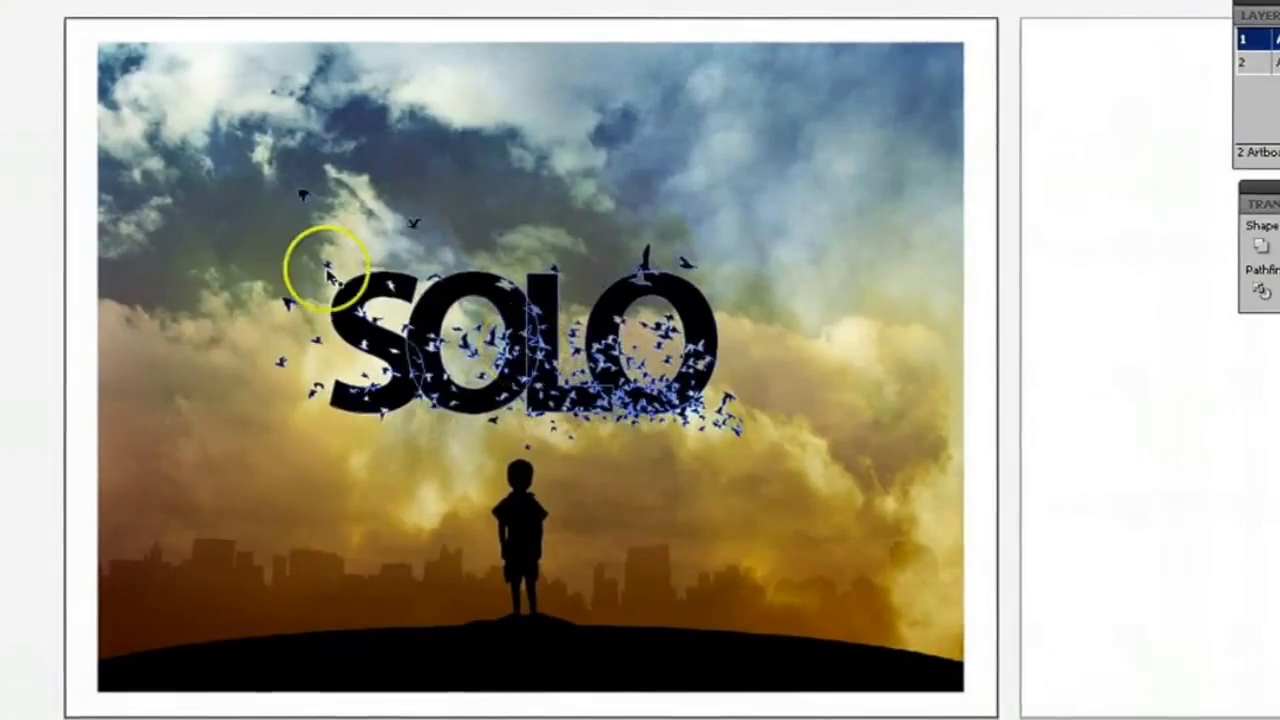
click(30, 165)
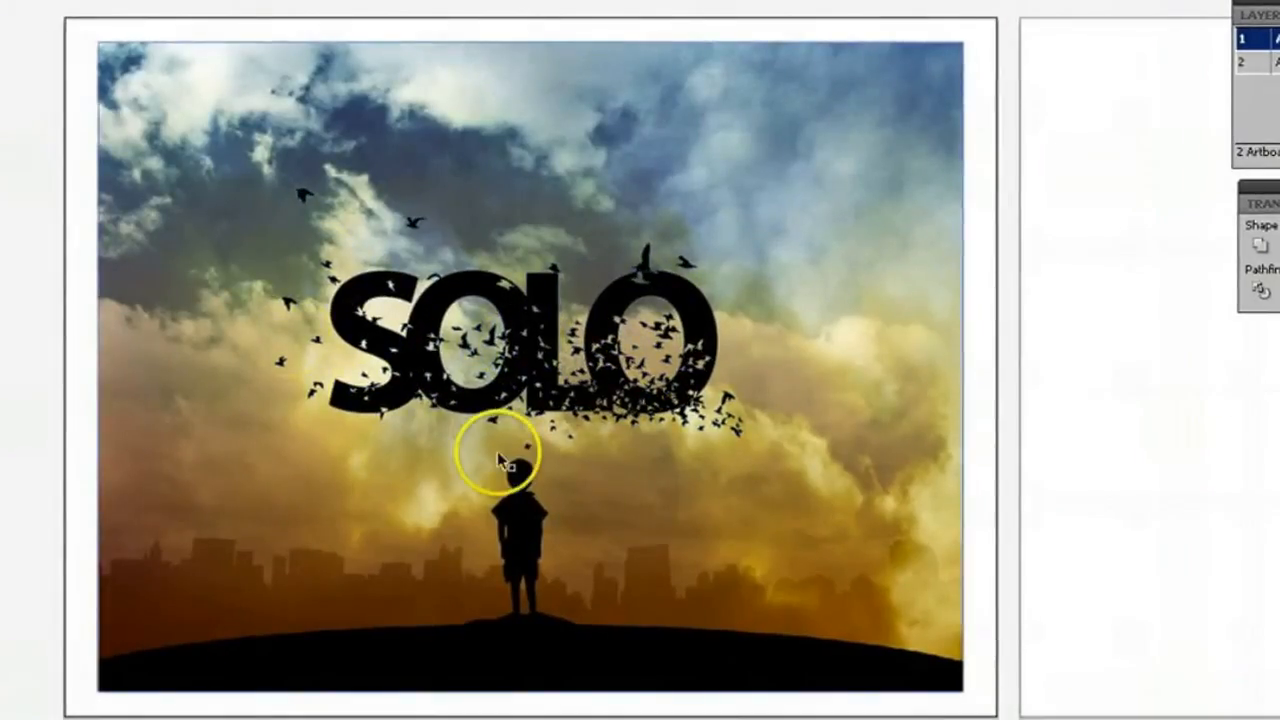
click(556, 388)
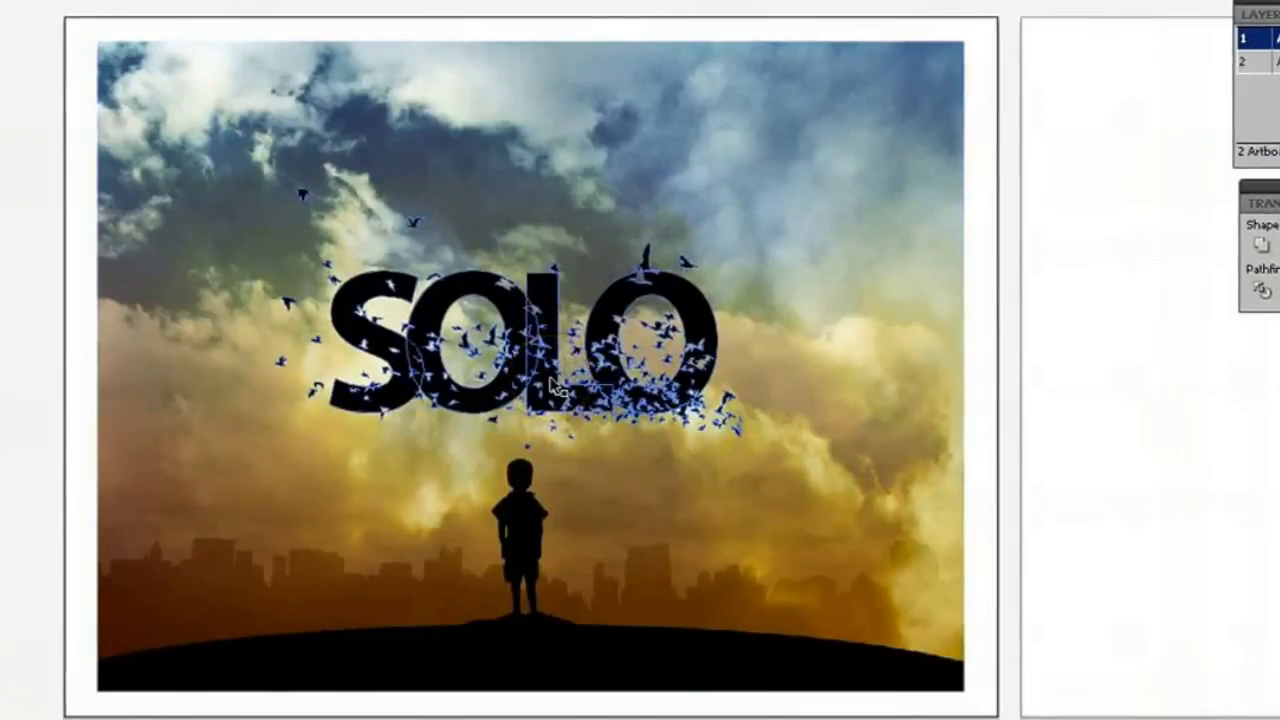
click(550, 378)
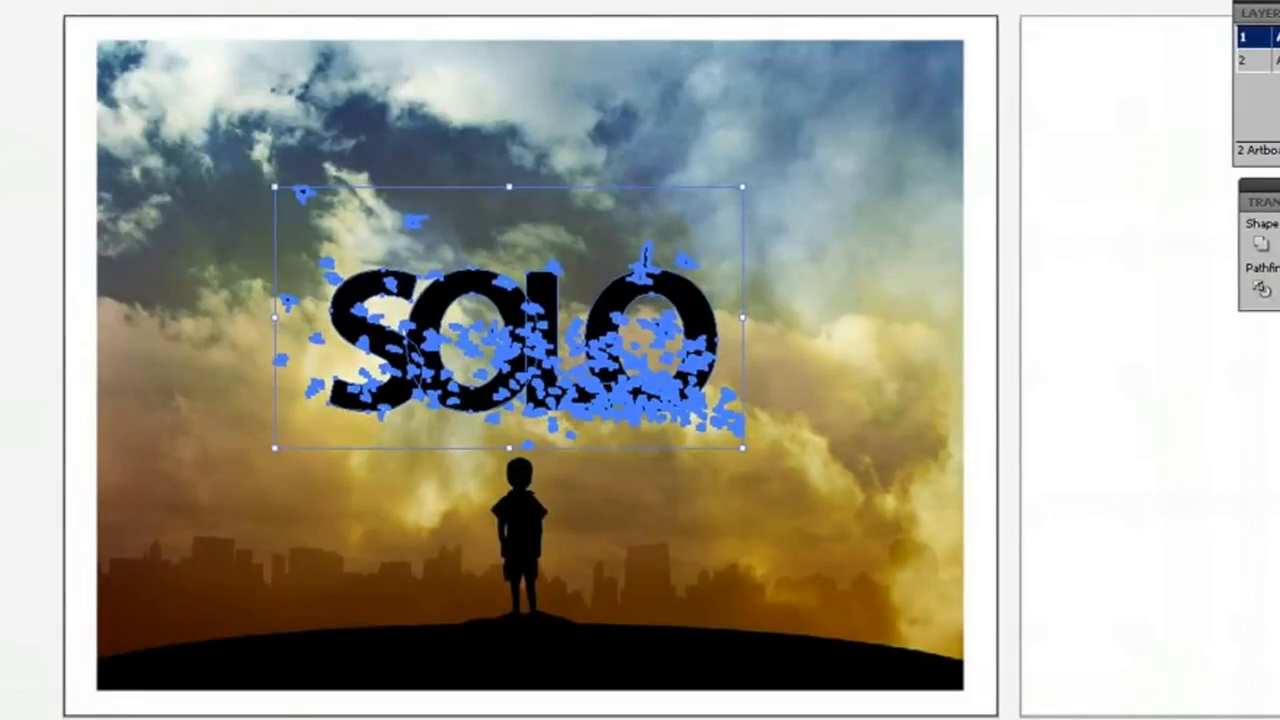
click(362, 0)
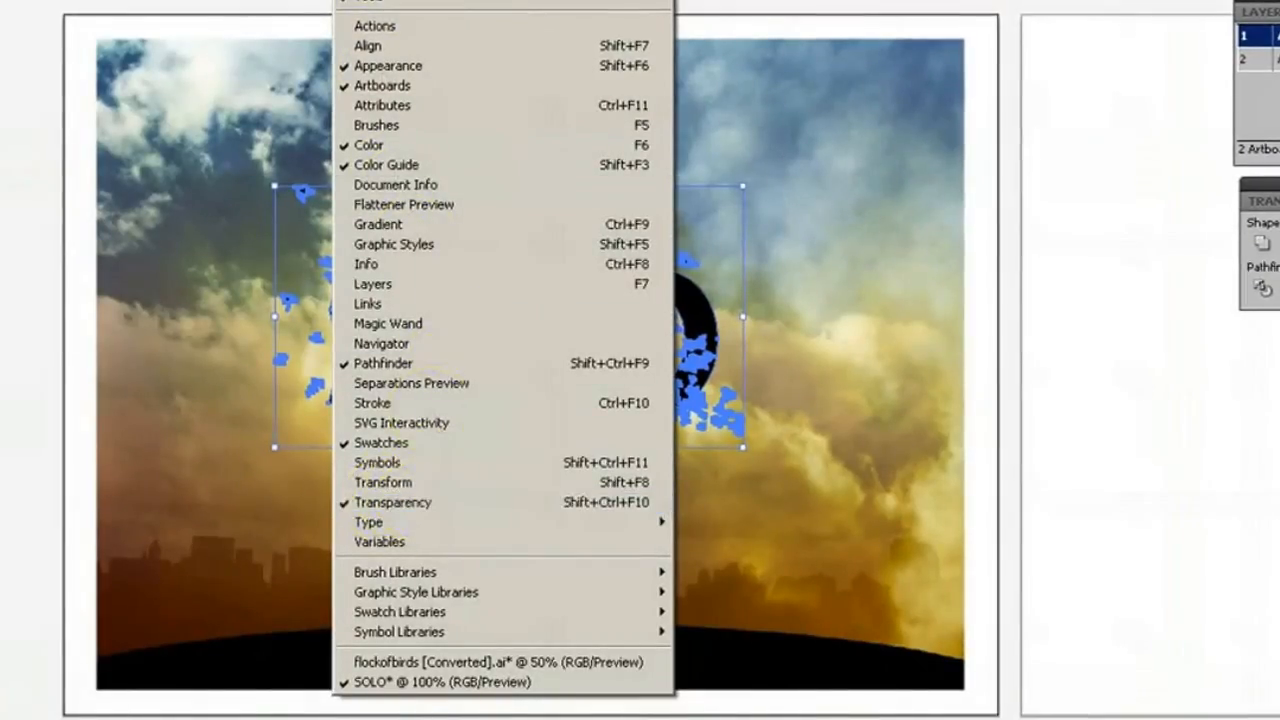
key(Escape)
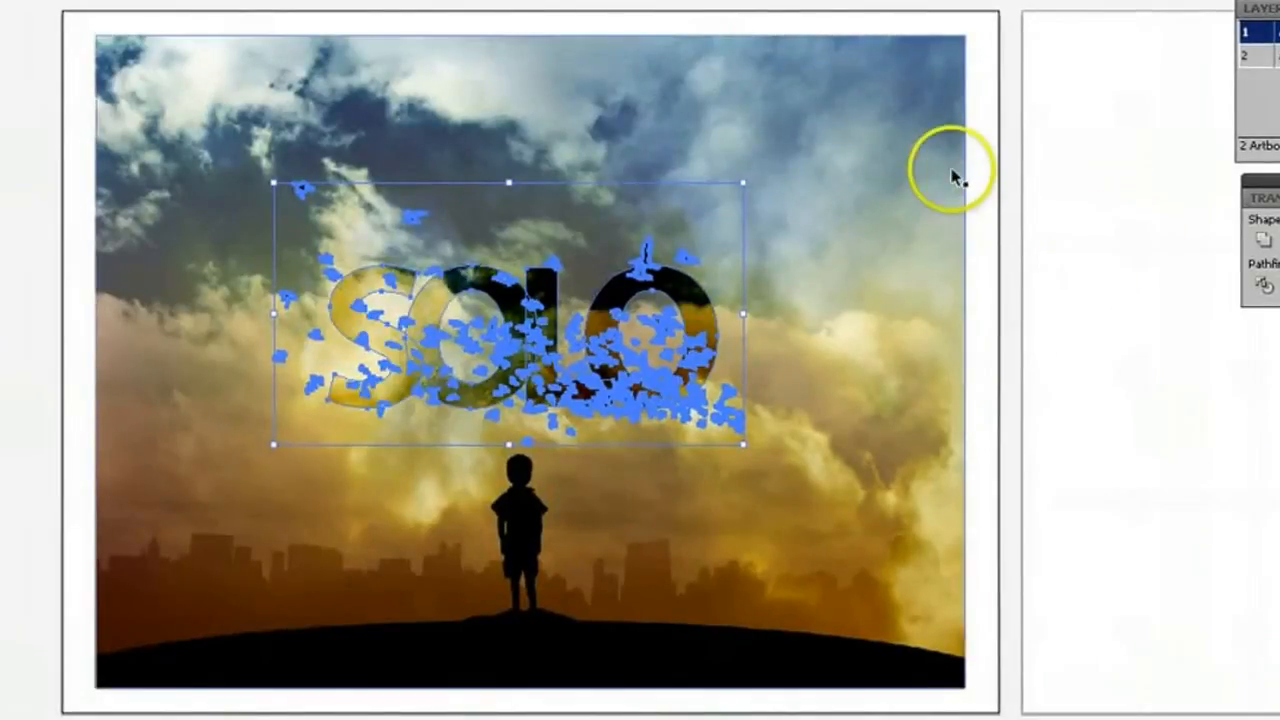
click(978, 97)
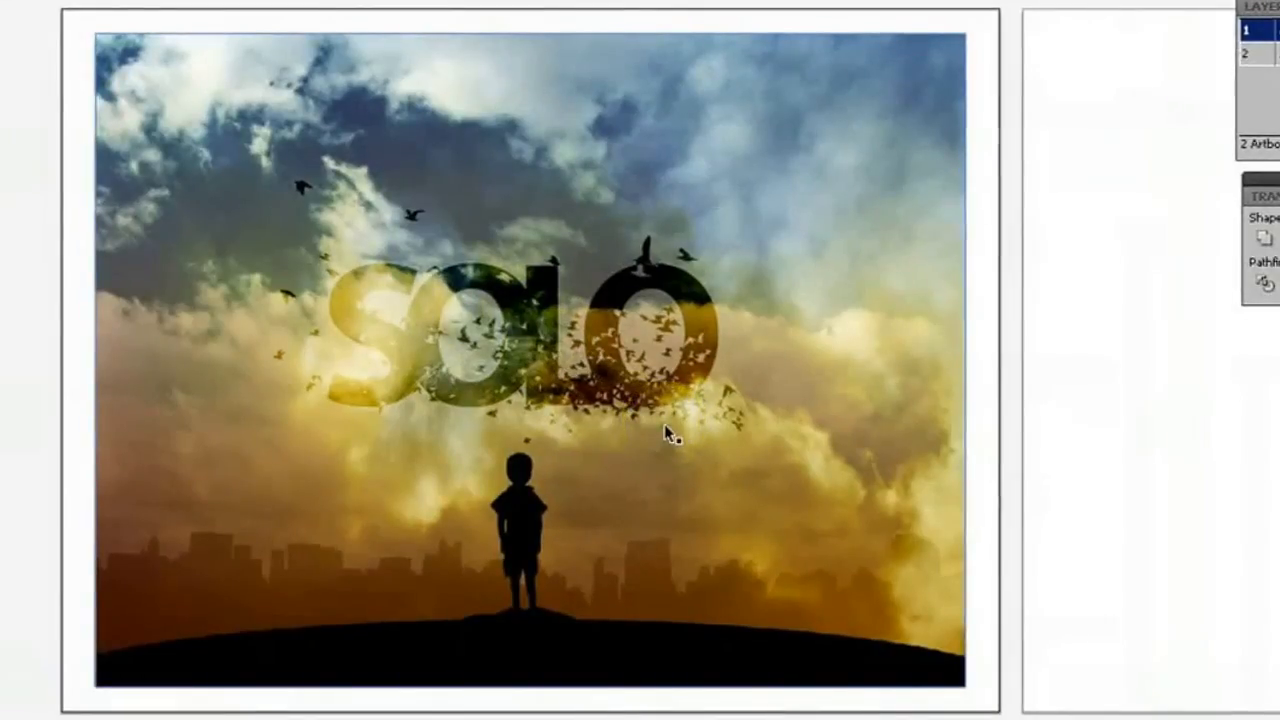
Duplicate the blended SOLO artwork horizontally onto Artboard 2, about 11.17 in away, and deselect it.
click(640, 394)
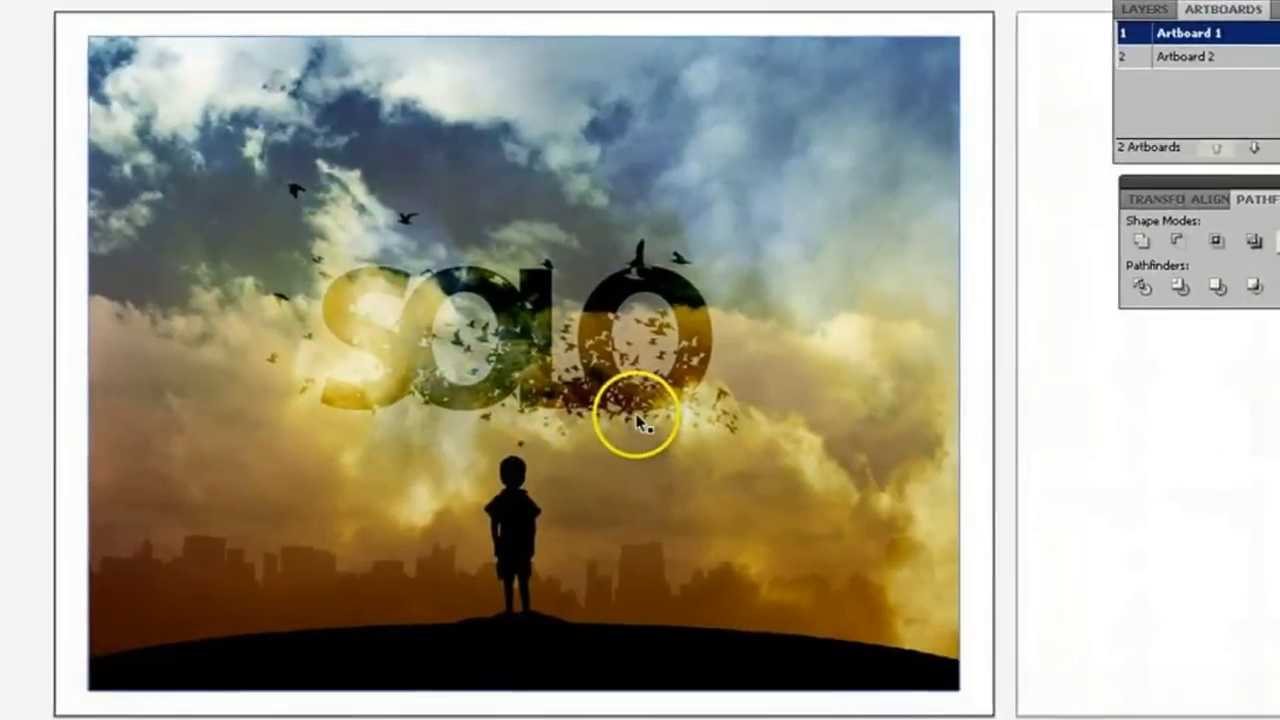
click(566, 376)
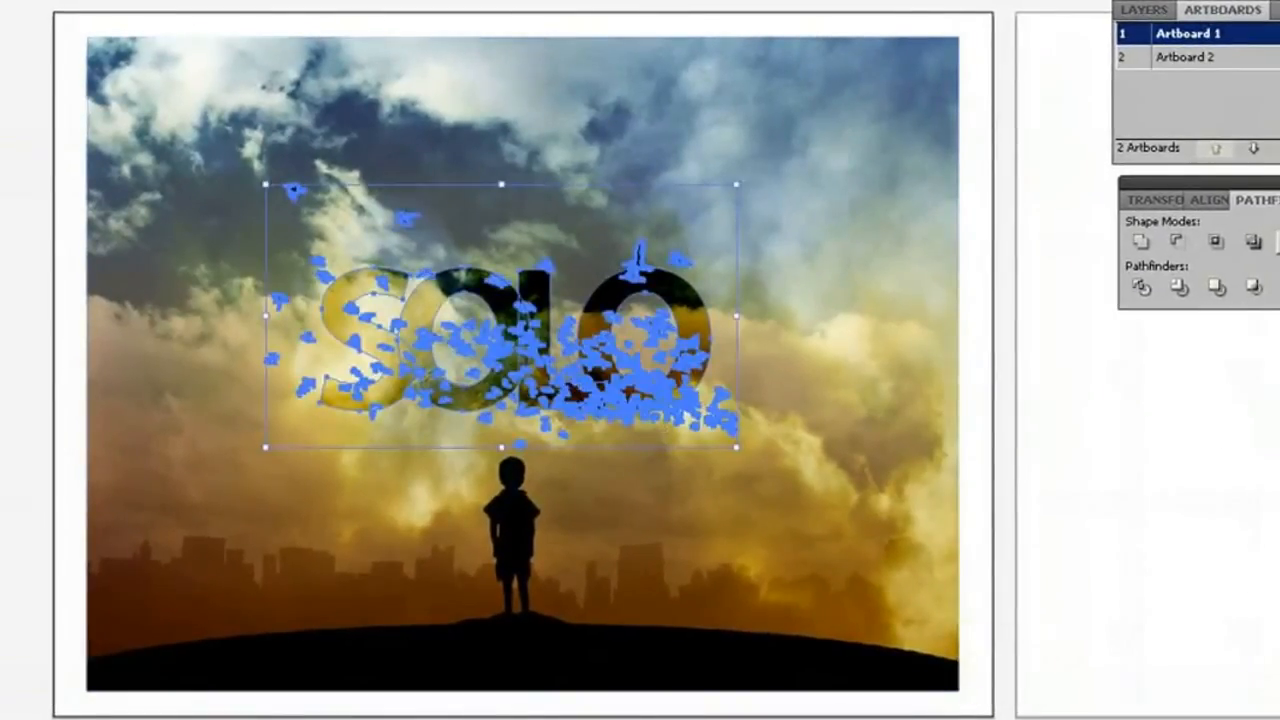
scroll(468, 488, right, 11)
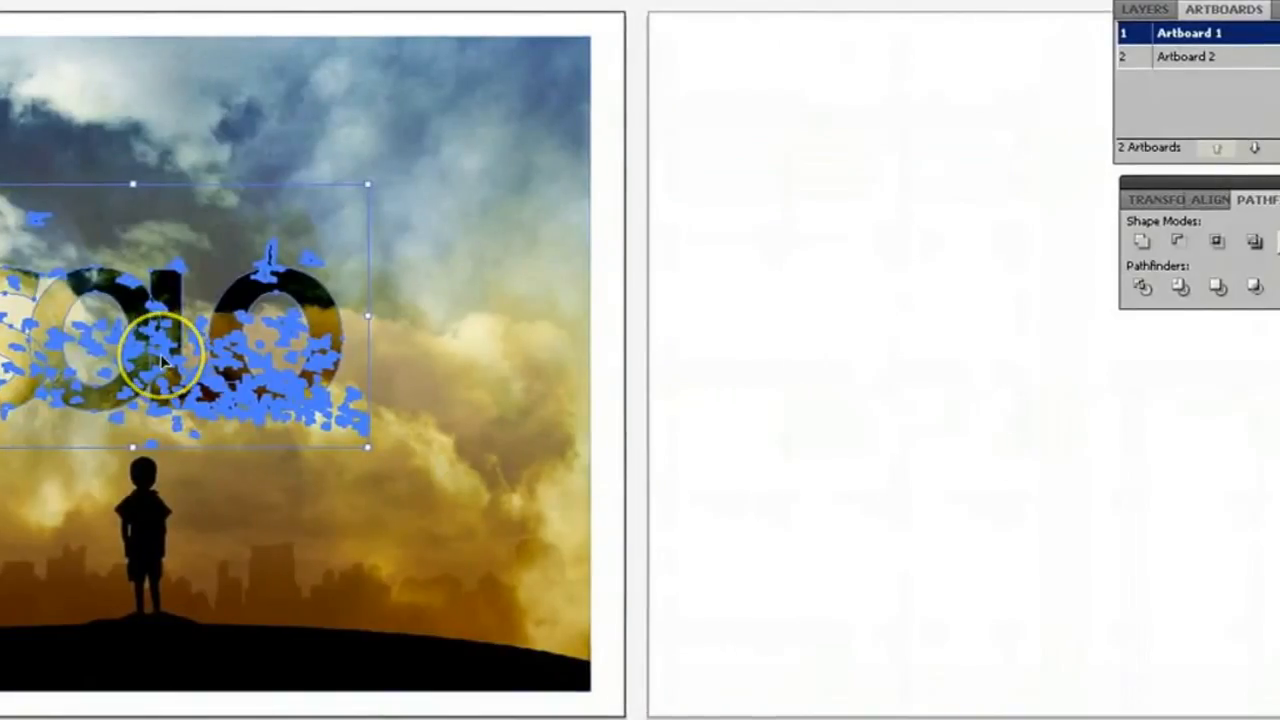
drag(161, 354, 1108, 368)
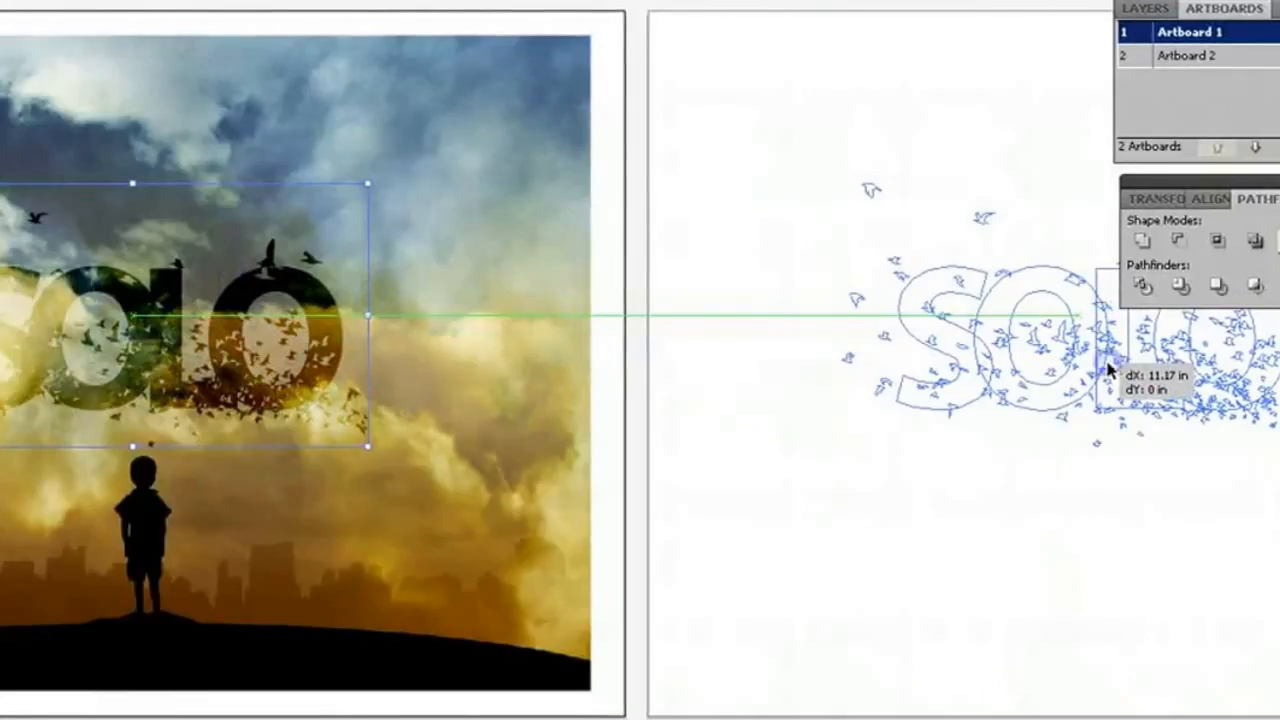
drag(1108, 368, 1110, 370)
click(1146, 565)
click(925, 637)
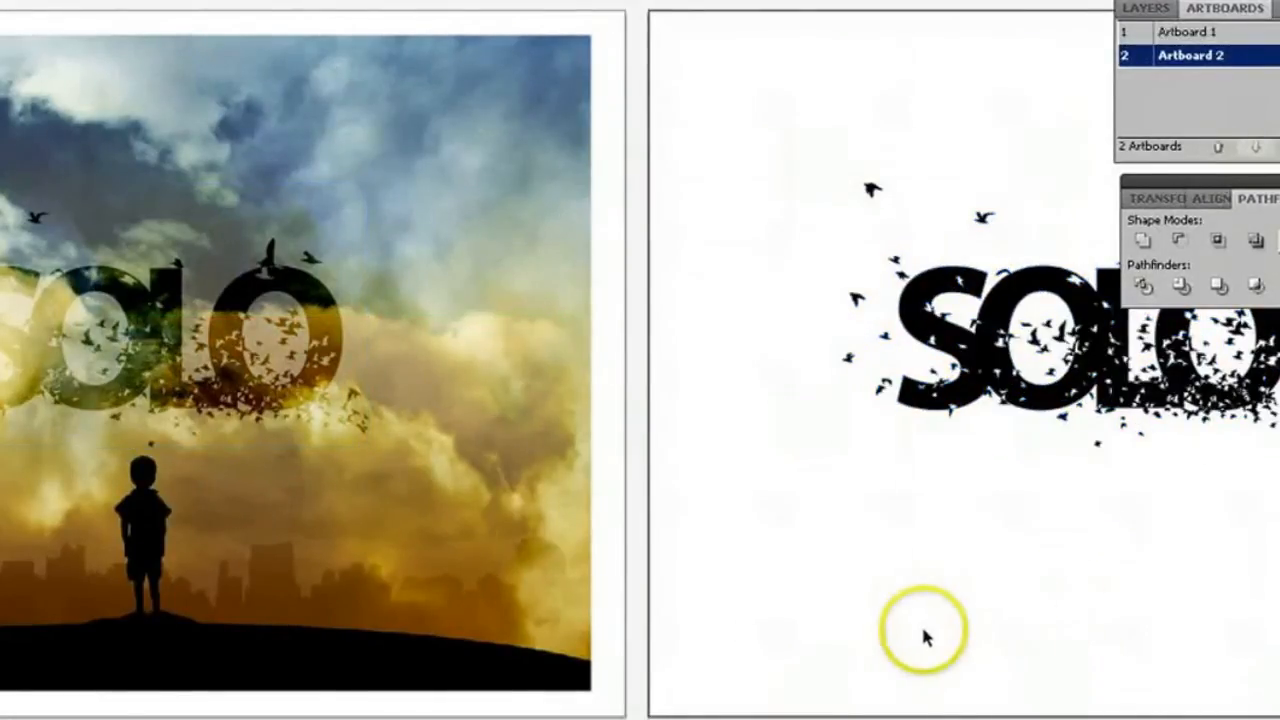
Duplicate the sky image onto Artboard 2, placing the copy behind the duplicated SOLO artwork.
click(400, 429)
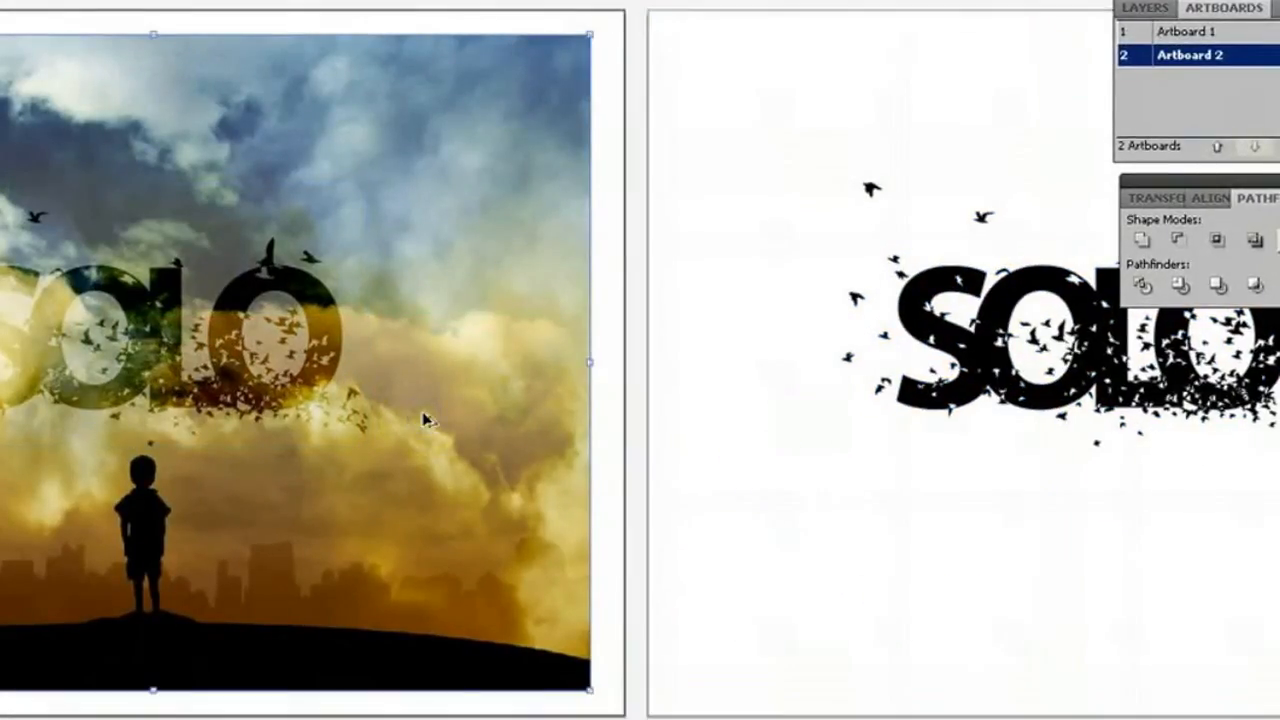
drag(423, 420, 1279, 397)
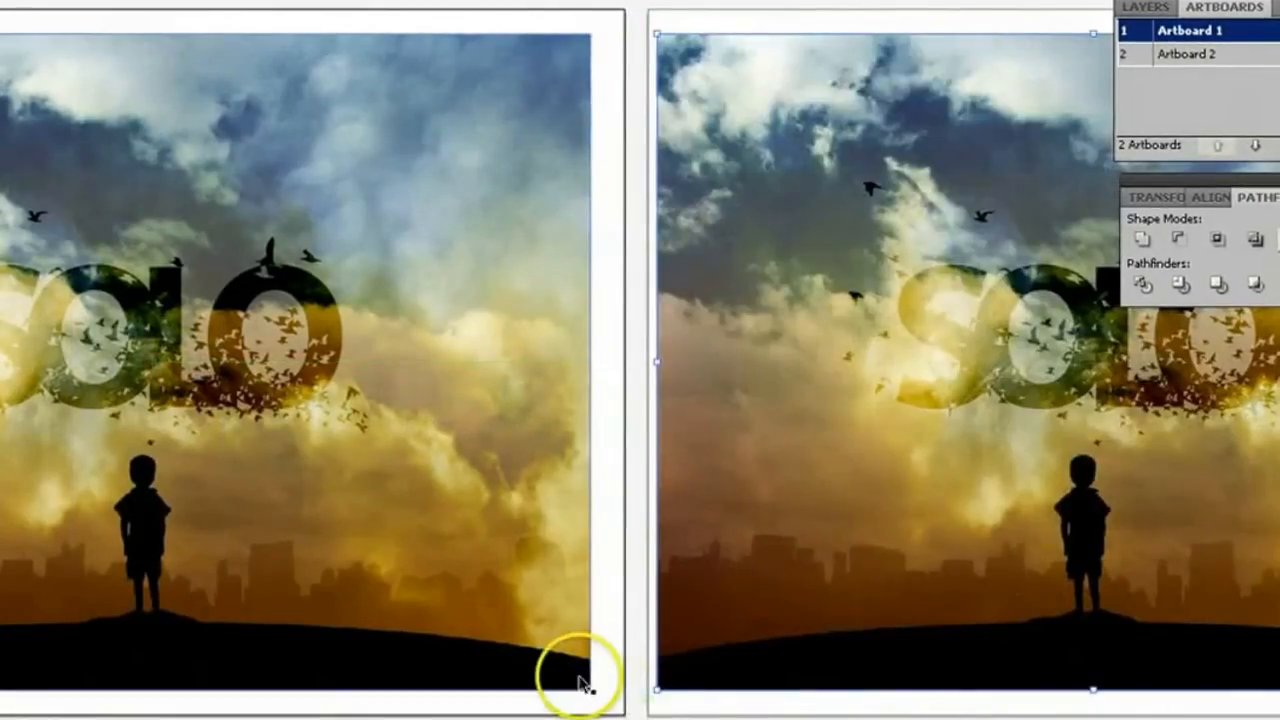
click(940, 397)
Restore the normal blending mode on the SOLO artwork copy on Artboard 2.
click(973, 352)
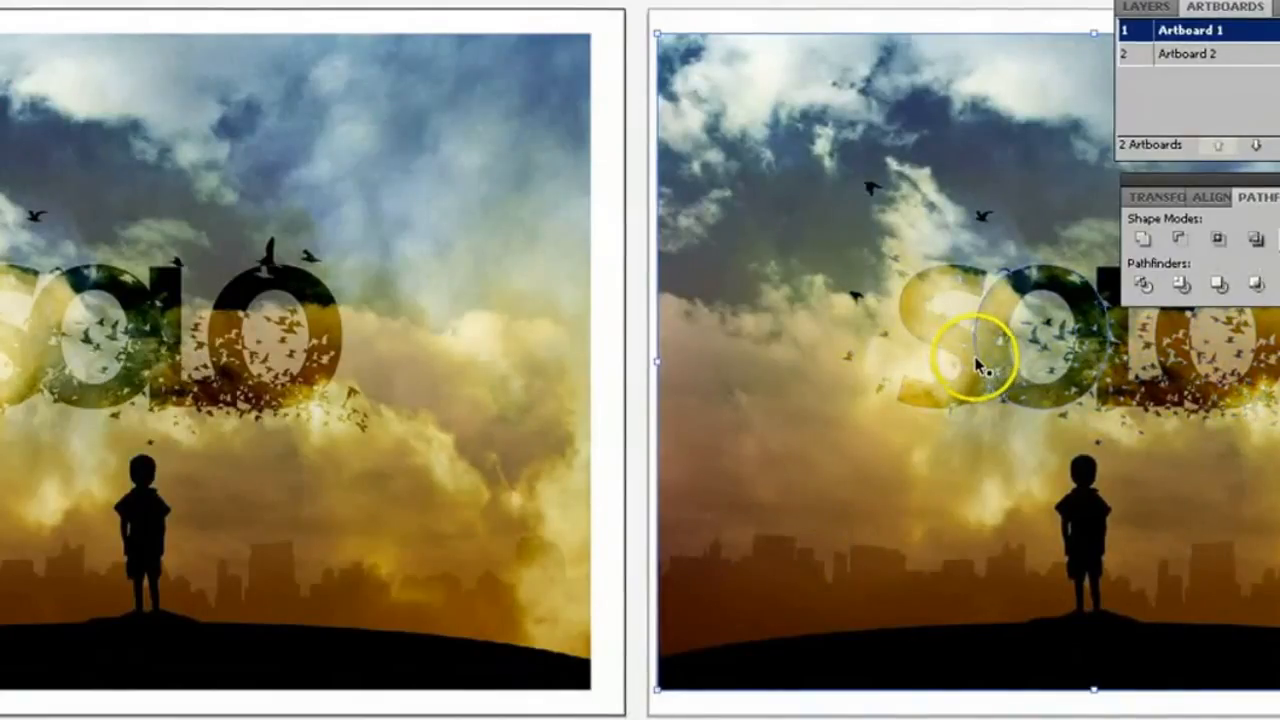
click(985, 366)
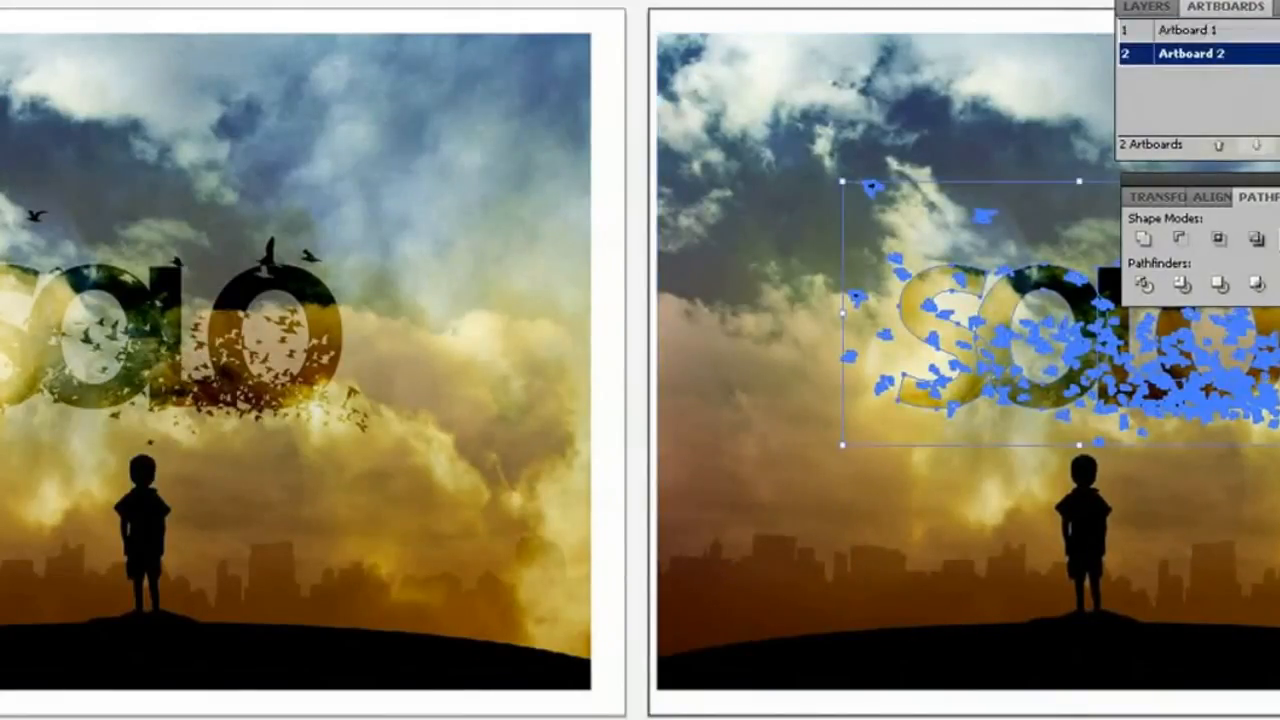
key(ctrl+8)
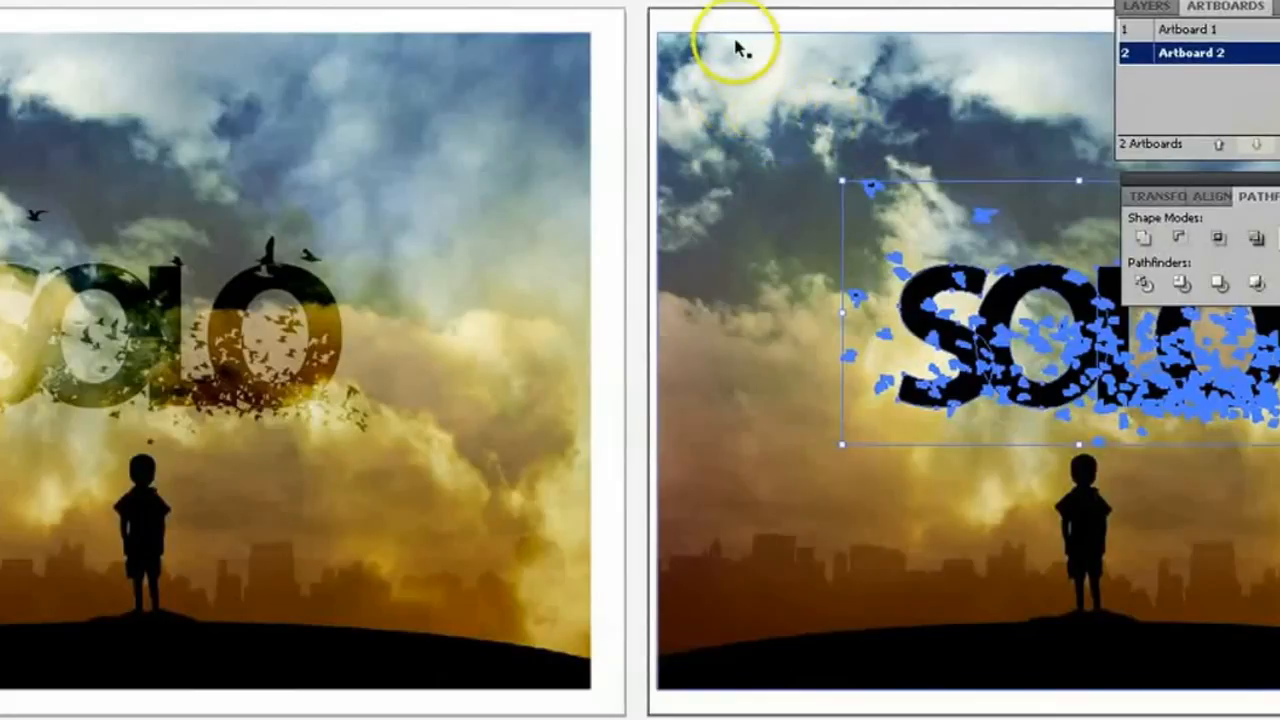
click(718, 2)
Make a clipping mask from the SOLO artwork and sky image on Artboard 2, accepting the complex mask, and deselect the result.
click(779, 226)
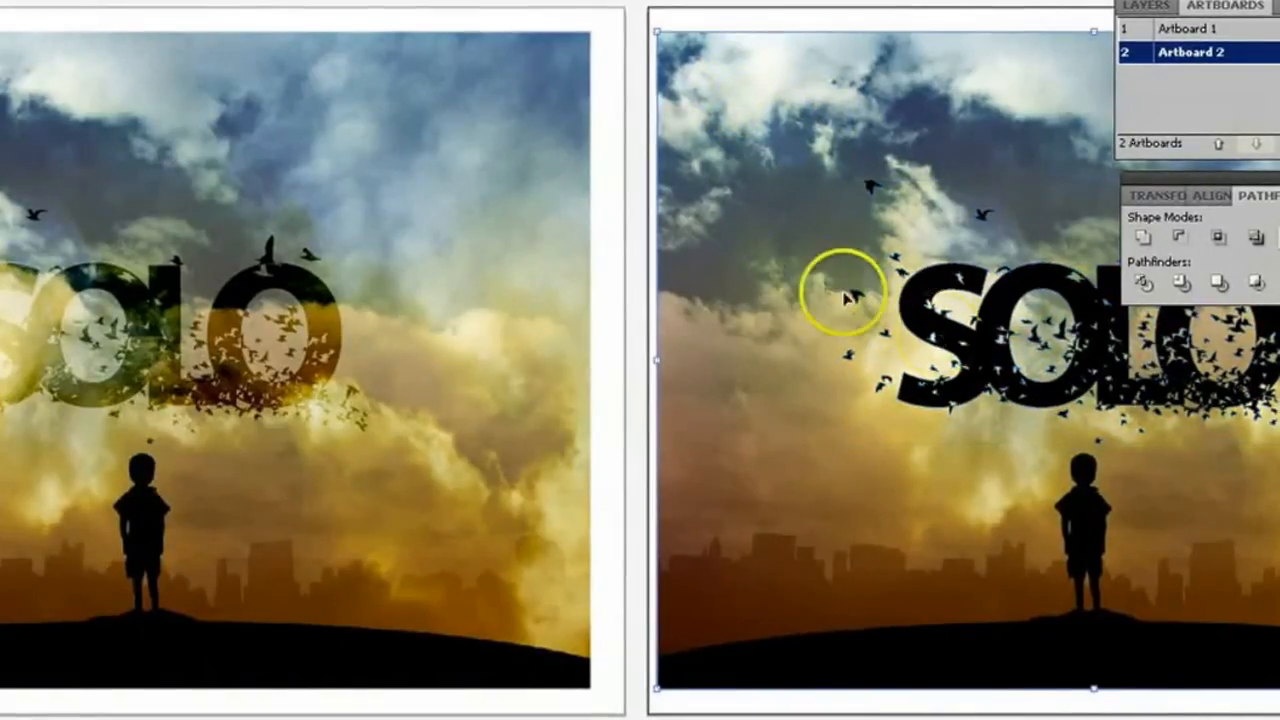
shift+click(955, 343)
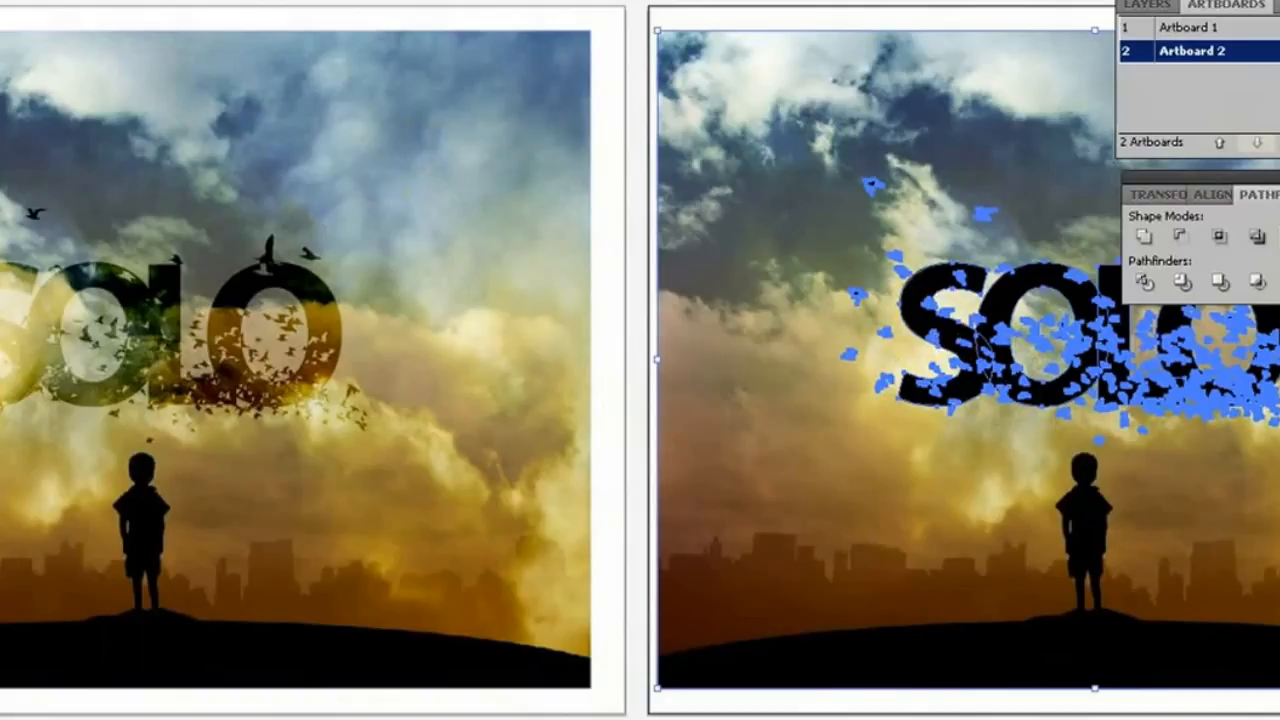
click(0, 0)
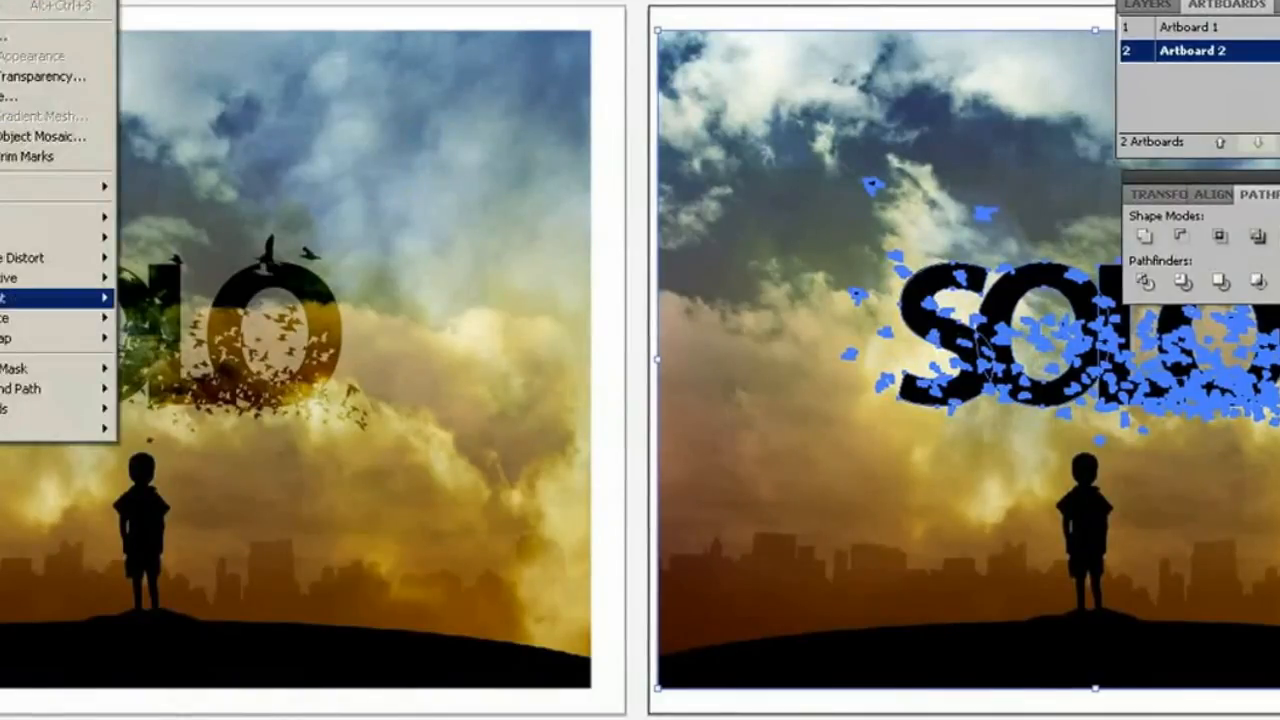
mouse_move(1, 370)
click(146, 368)
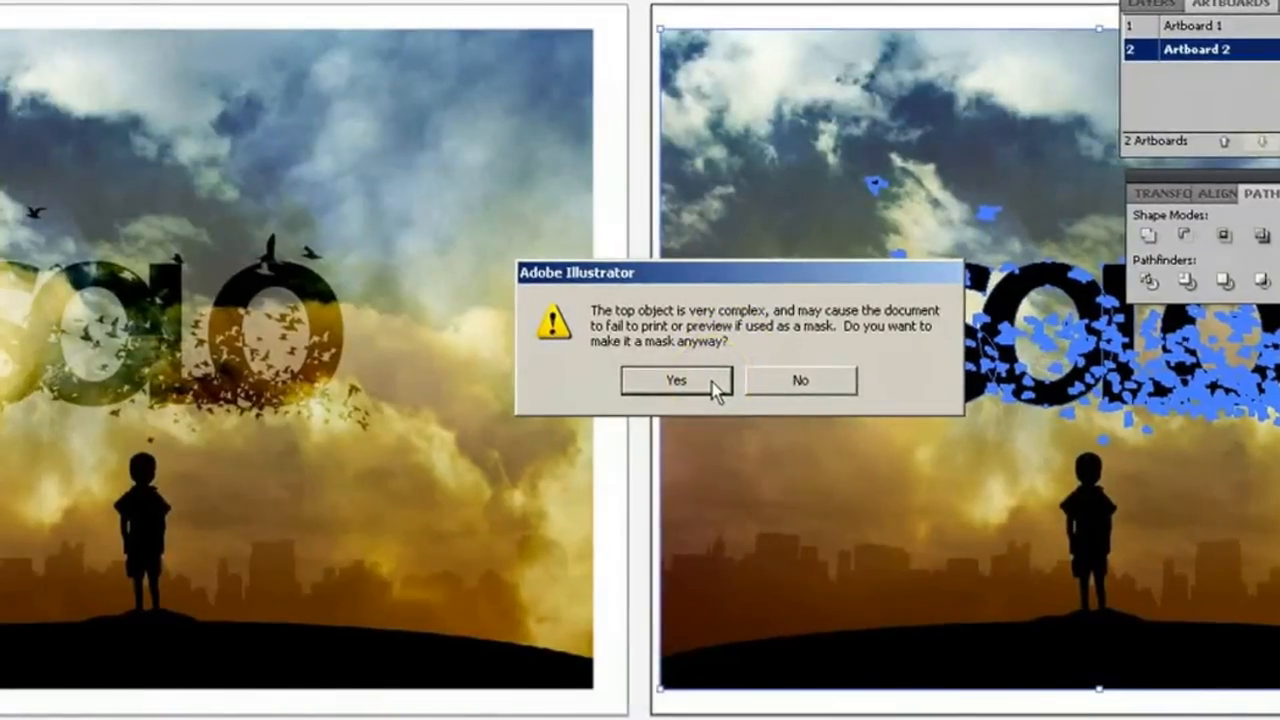
click(708, 380)
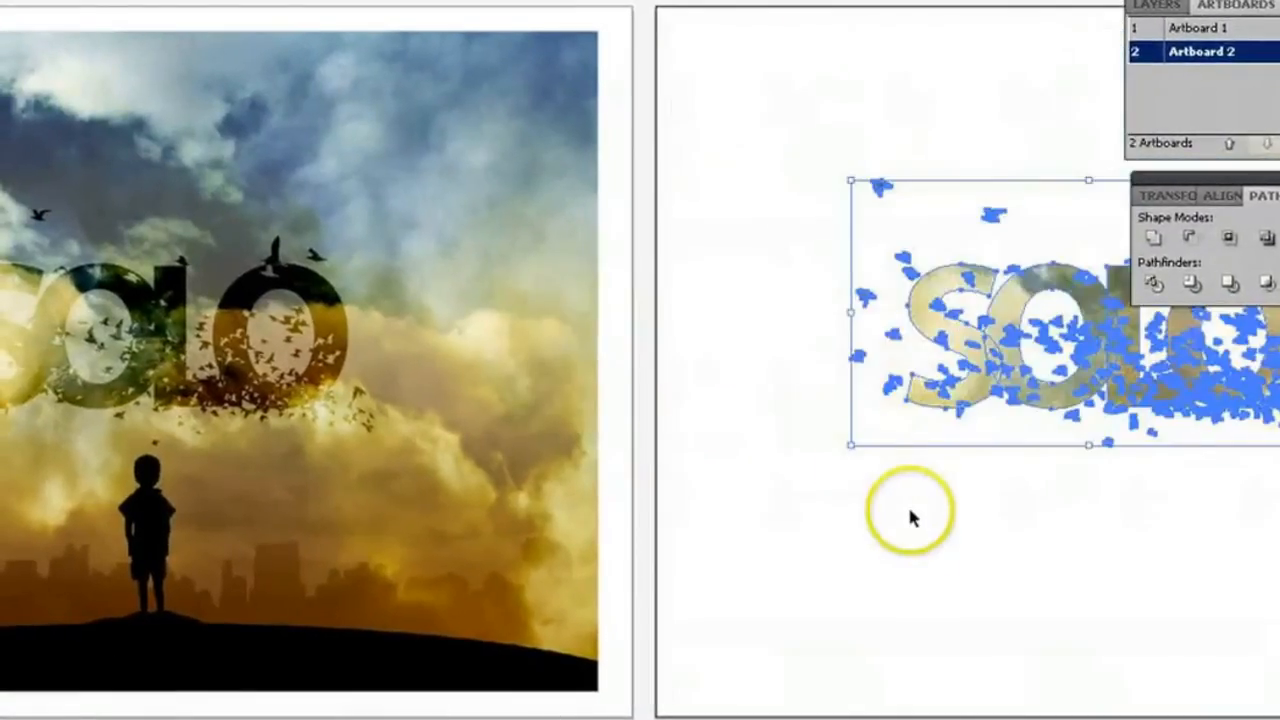
scroll(640, 360, right, 5)
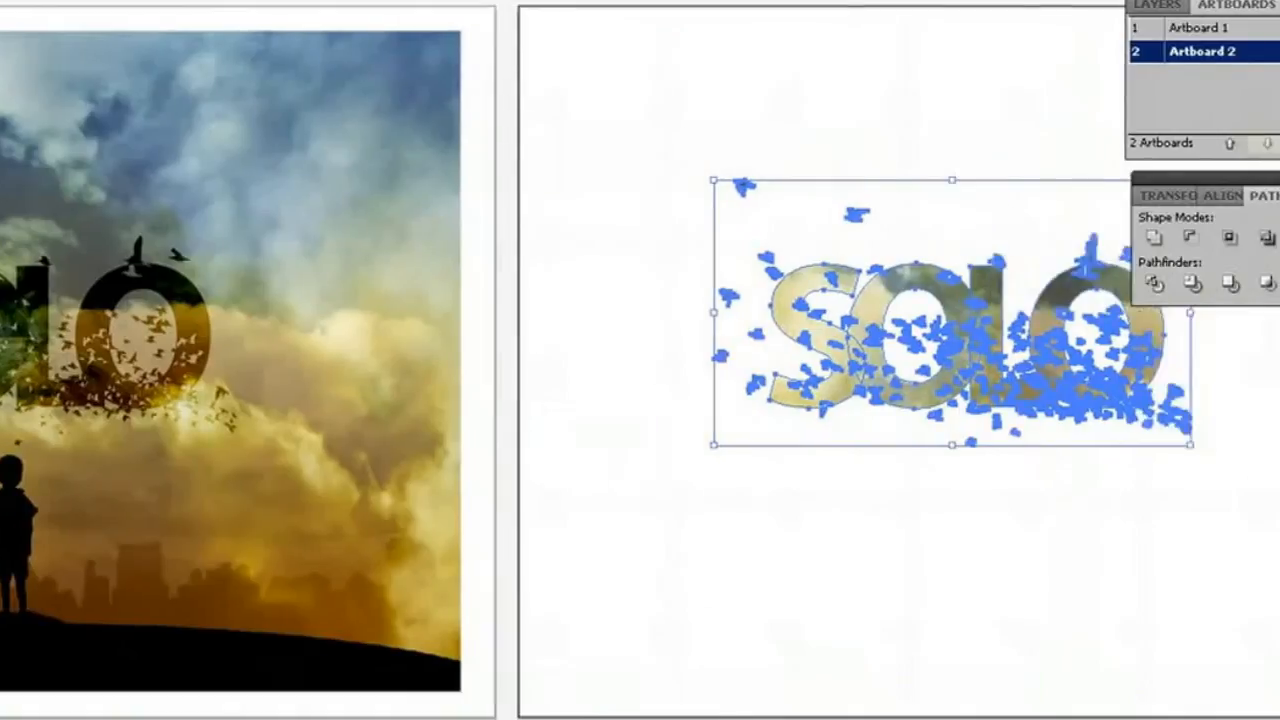
click(897, 614)
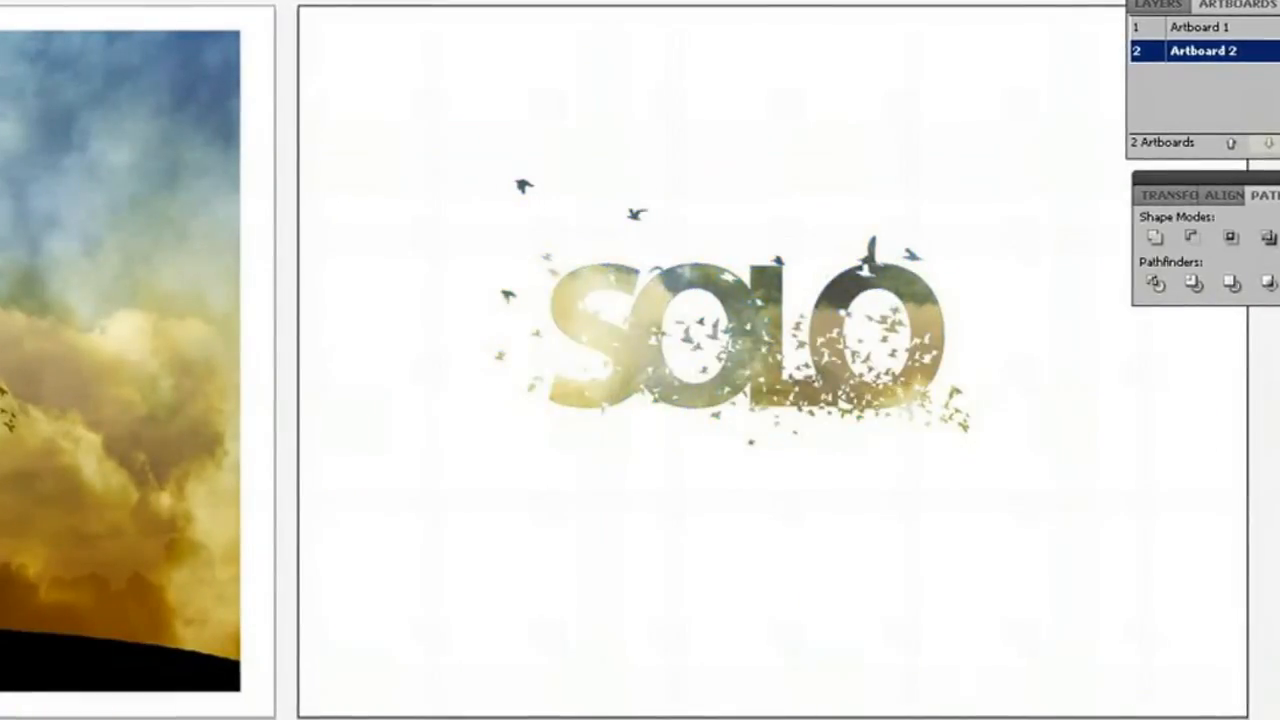
Enter isolation mode on the clipped SOLO group on Artboard 2 and select the sky image inside it.
scroll(640, 360, left, 5)
scroll(640, 360, left, 1)
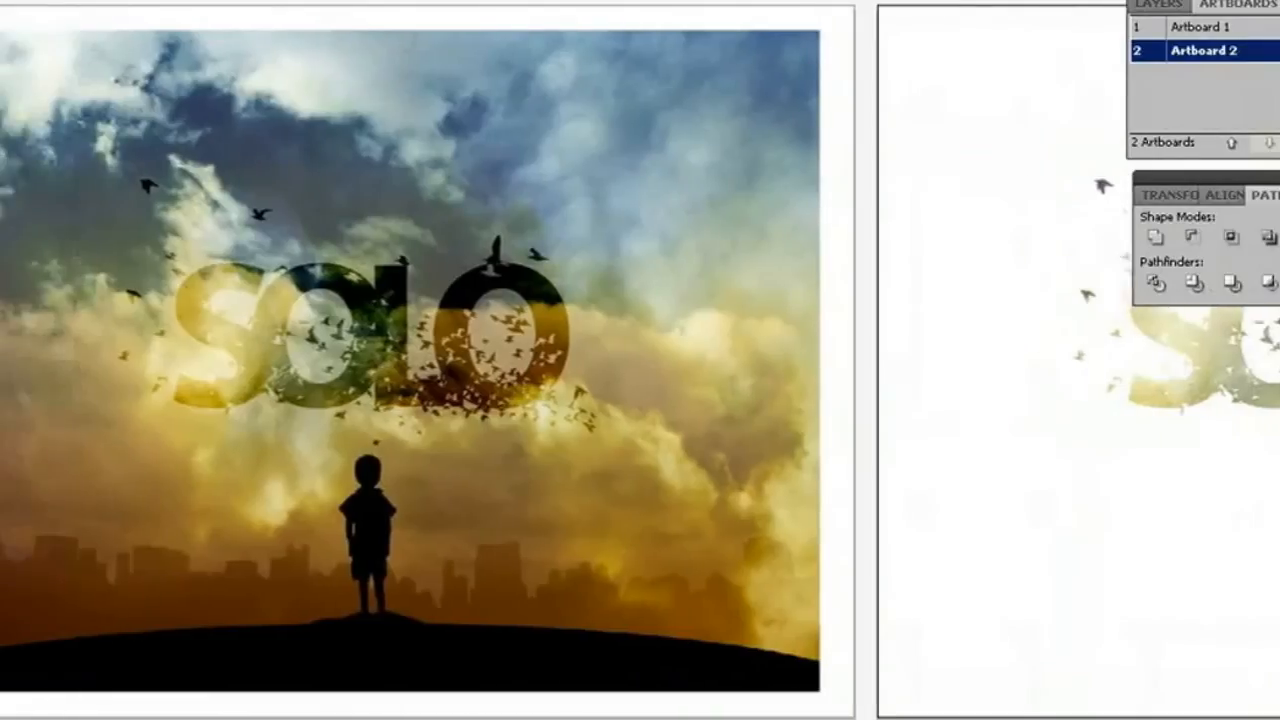
scroll(640, 360, right, 8)
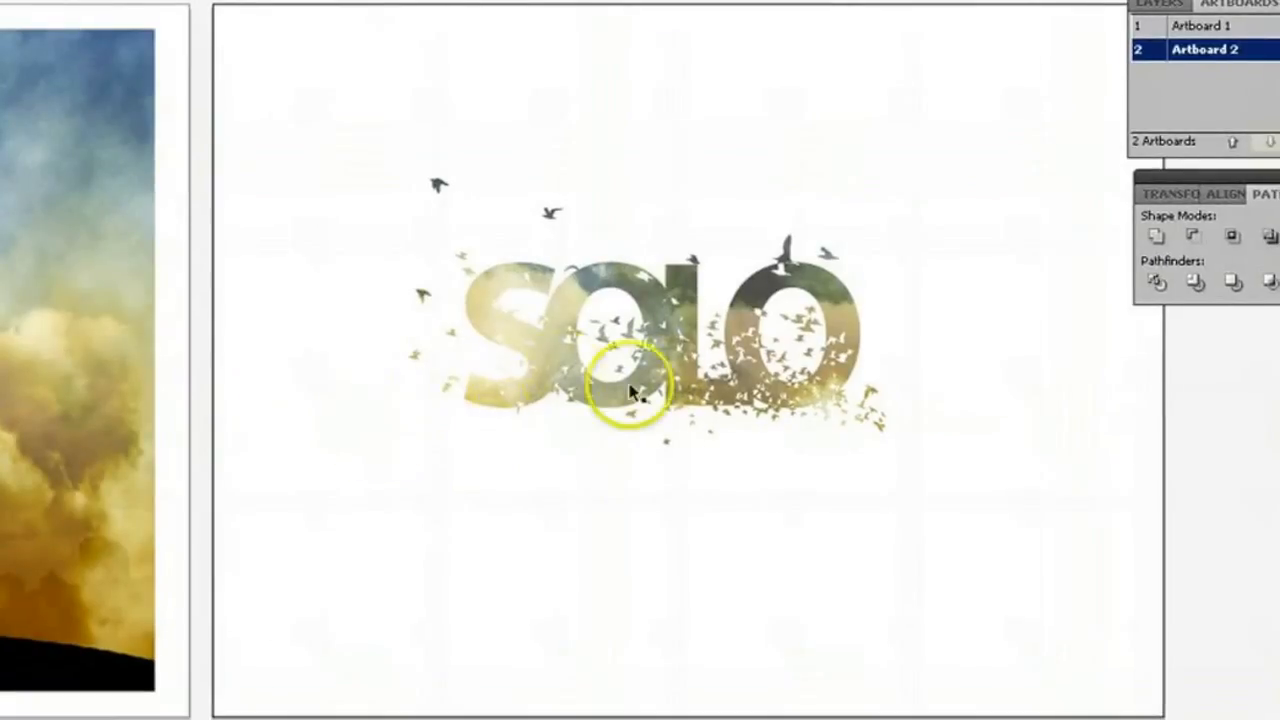
double_click(680, 368)
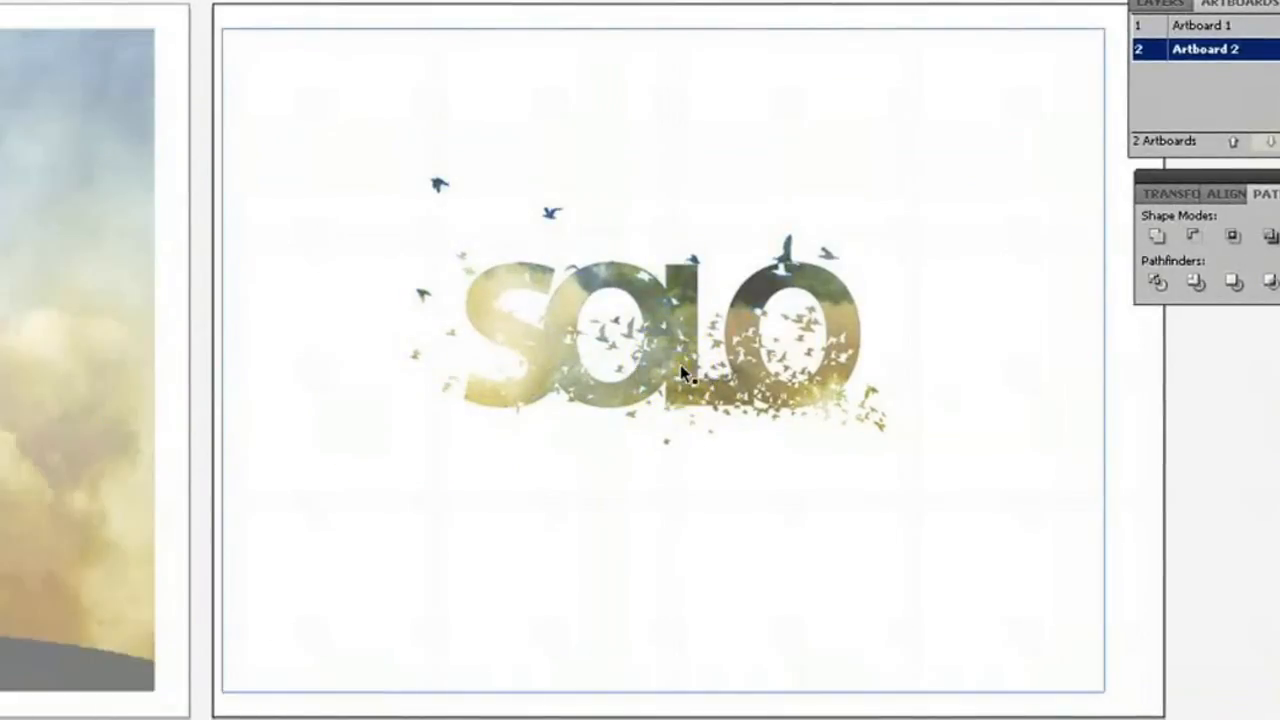
click(657, 73)
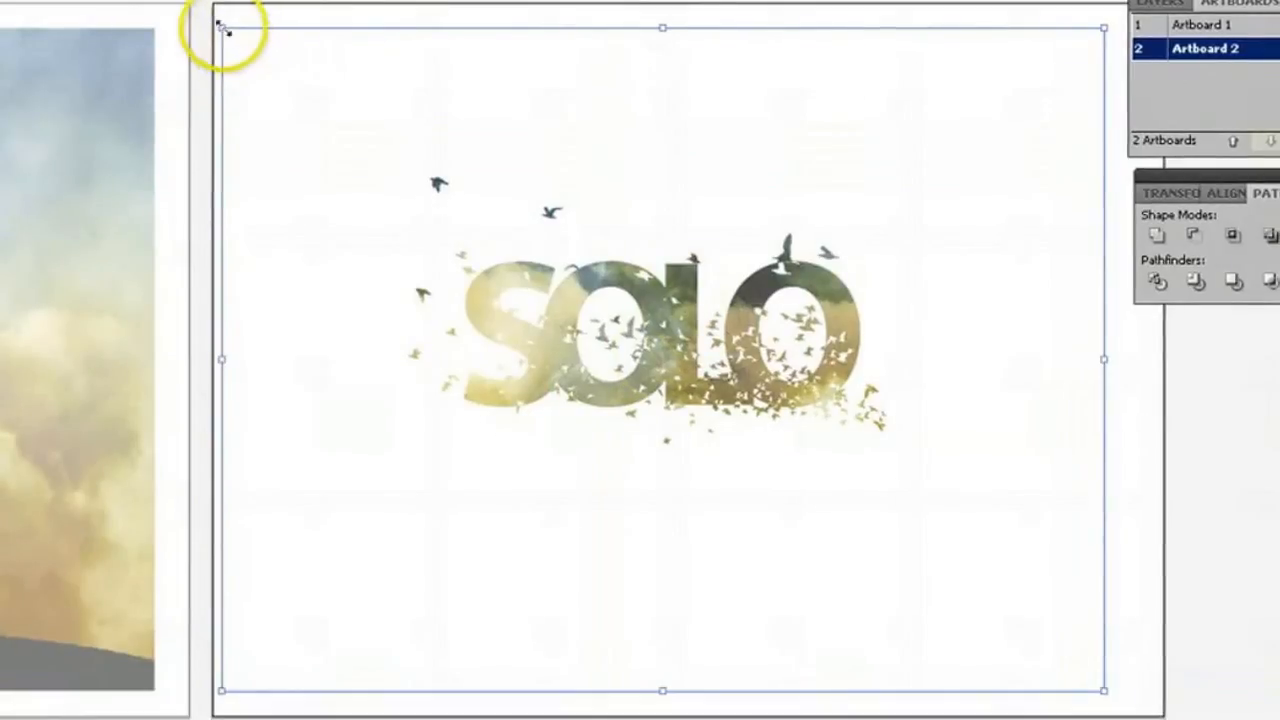
Scale the sky image down from both corners to fit closer around the masked SOLO lettering, and shift it slightly up and to the right.
drag(222, 28, 352, 127)
drag(277, 68, 370, 142)
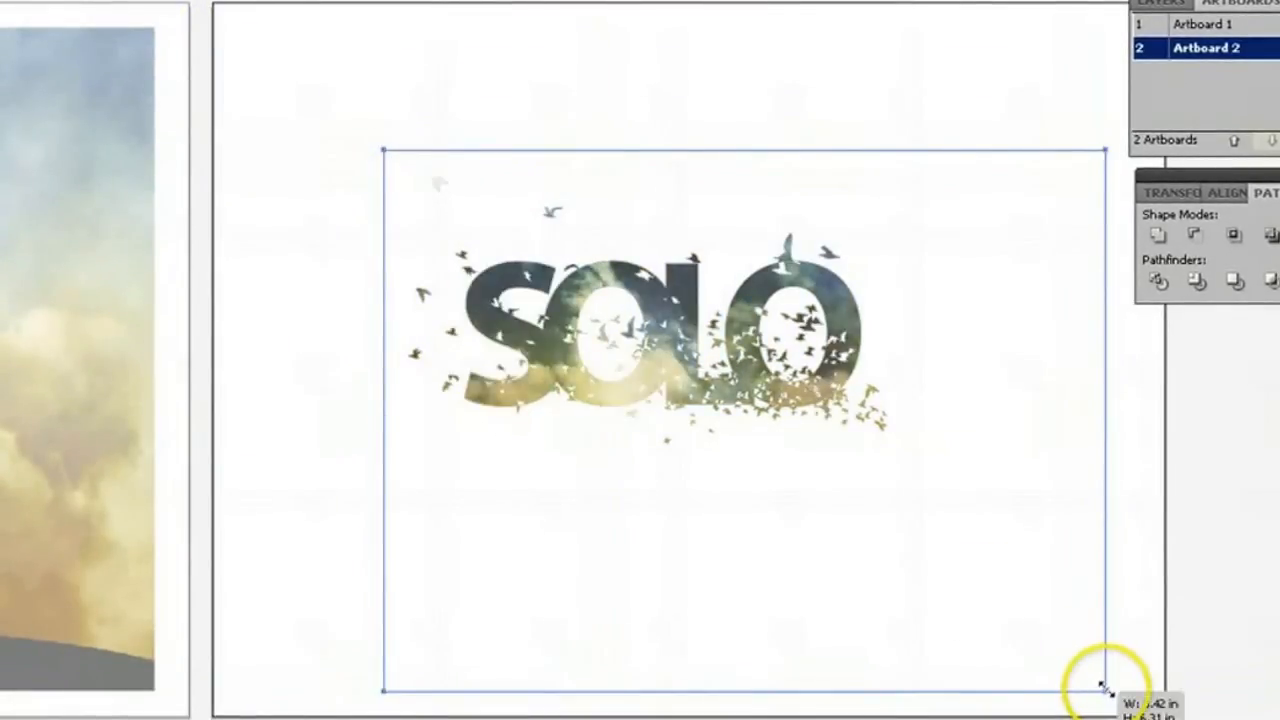
drag(1104, 688, 930, 558)
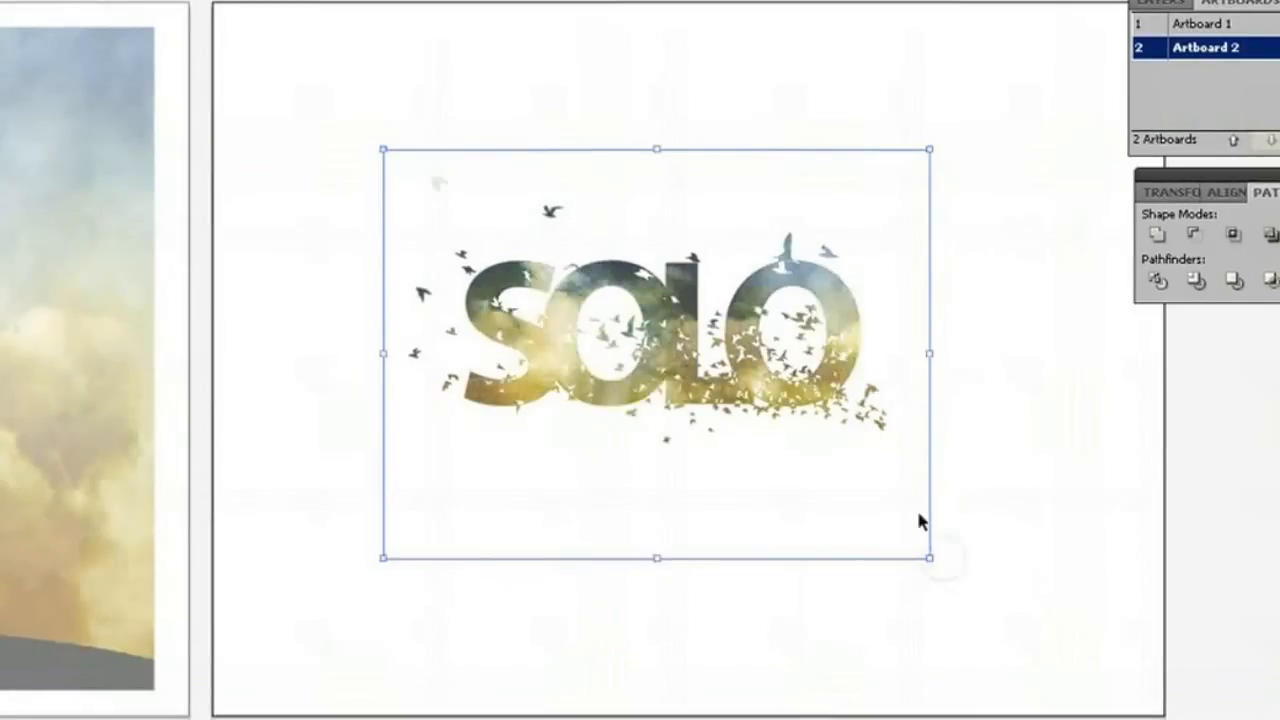
drag(871, 474, 885, 434)
click(740, 466)
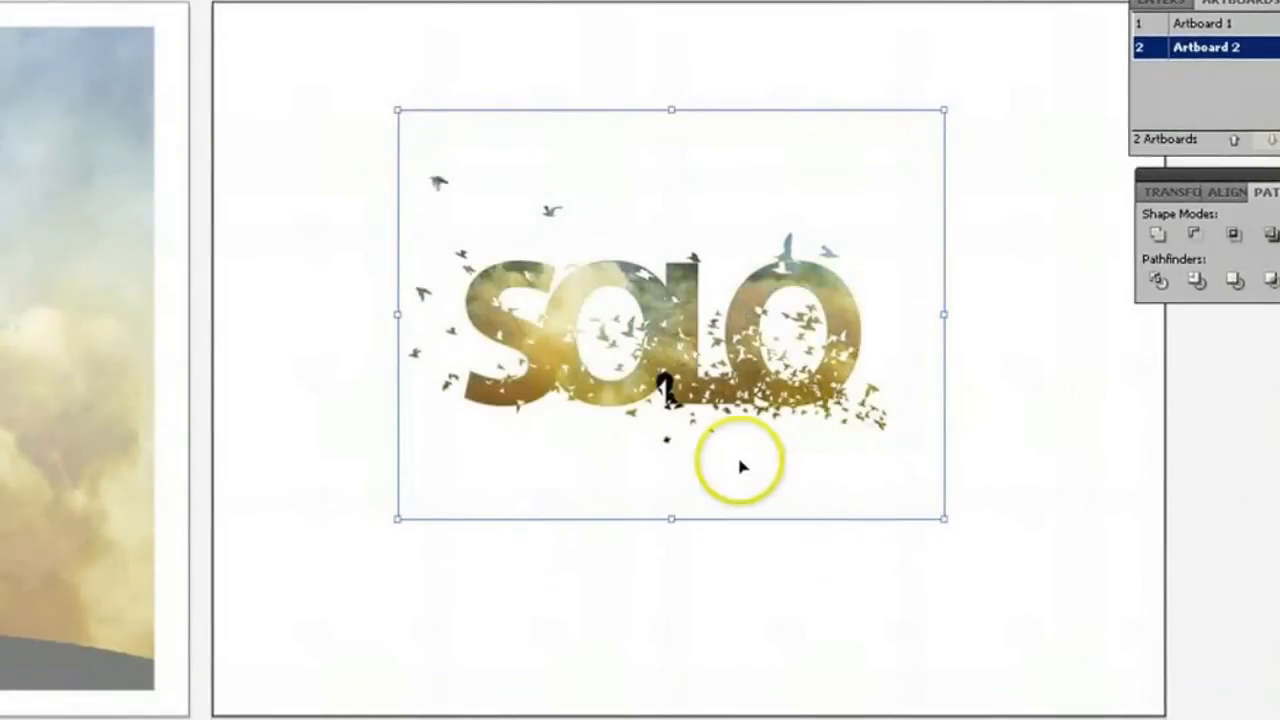